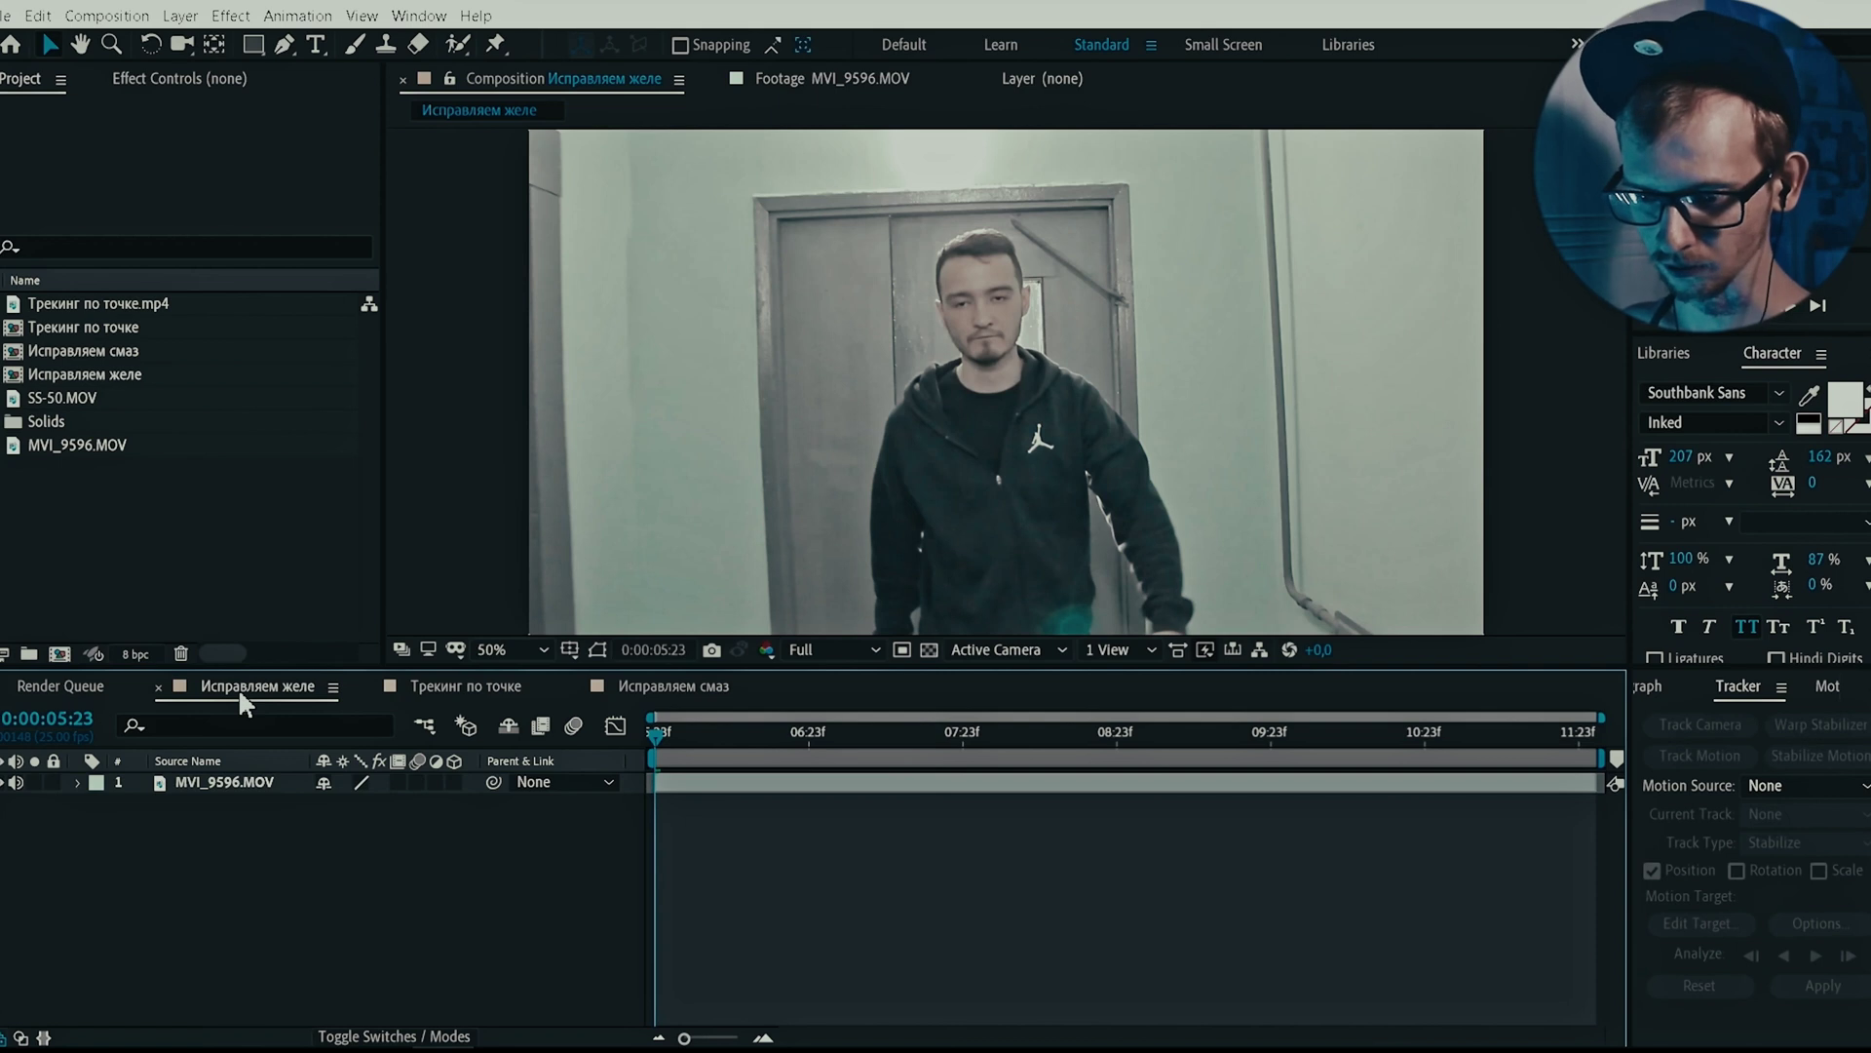
Step: Apply Warp Stabilizer to the MVI_9596.MOV layer and play back the stabilized clip
click(203, 781)
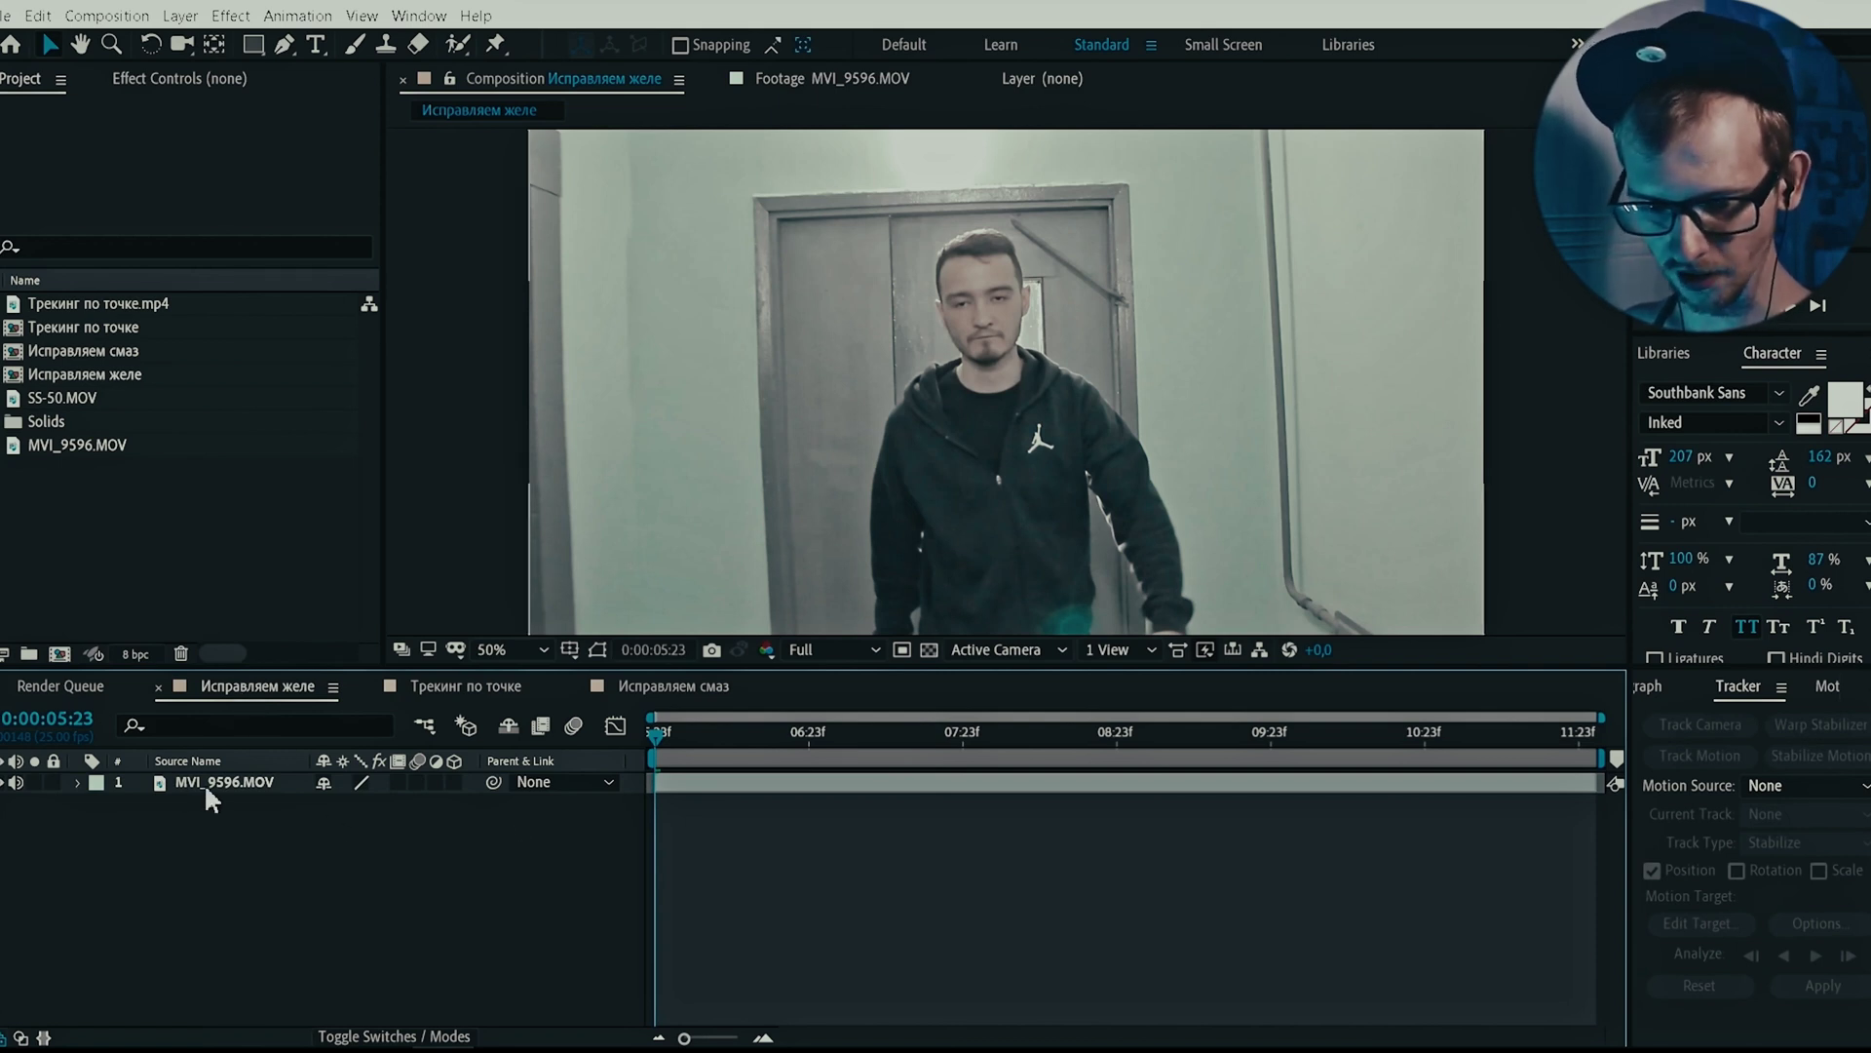
click(168, 80)
right_click(142, 214)
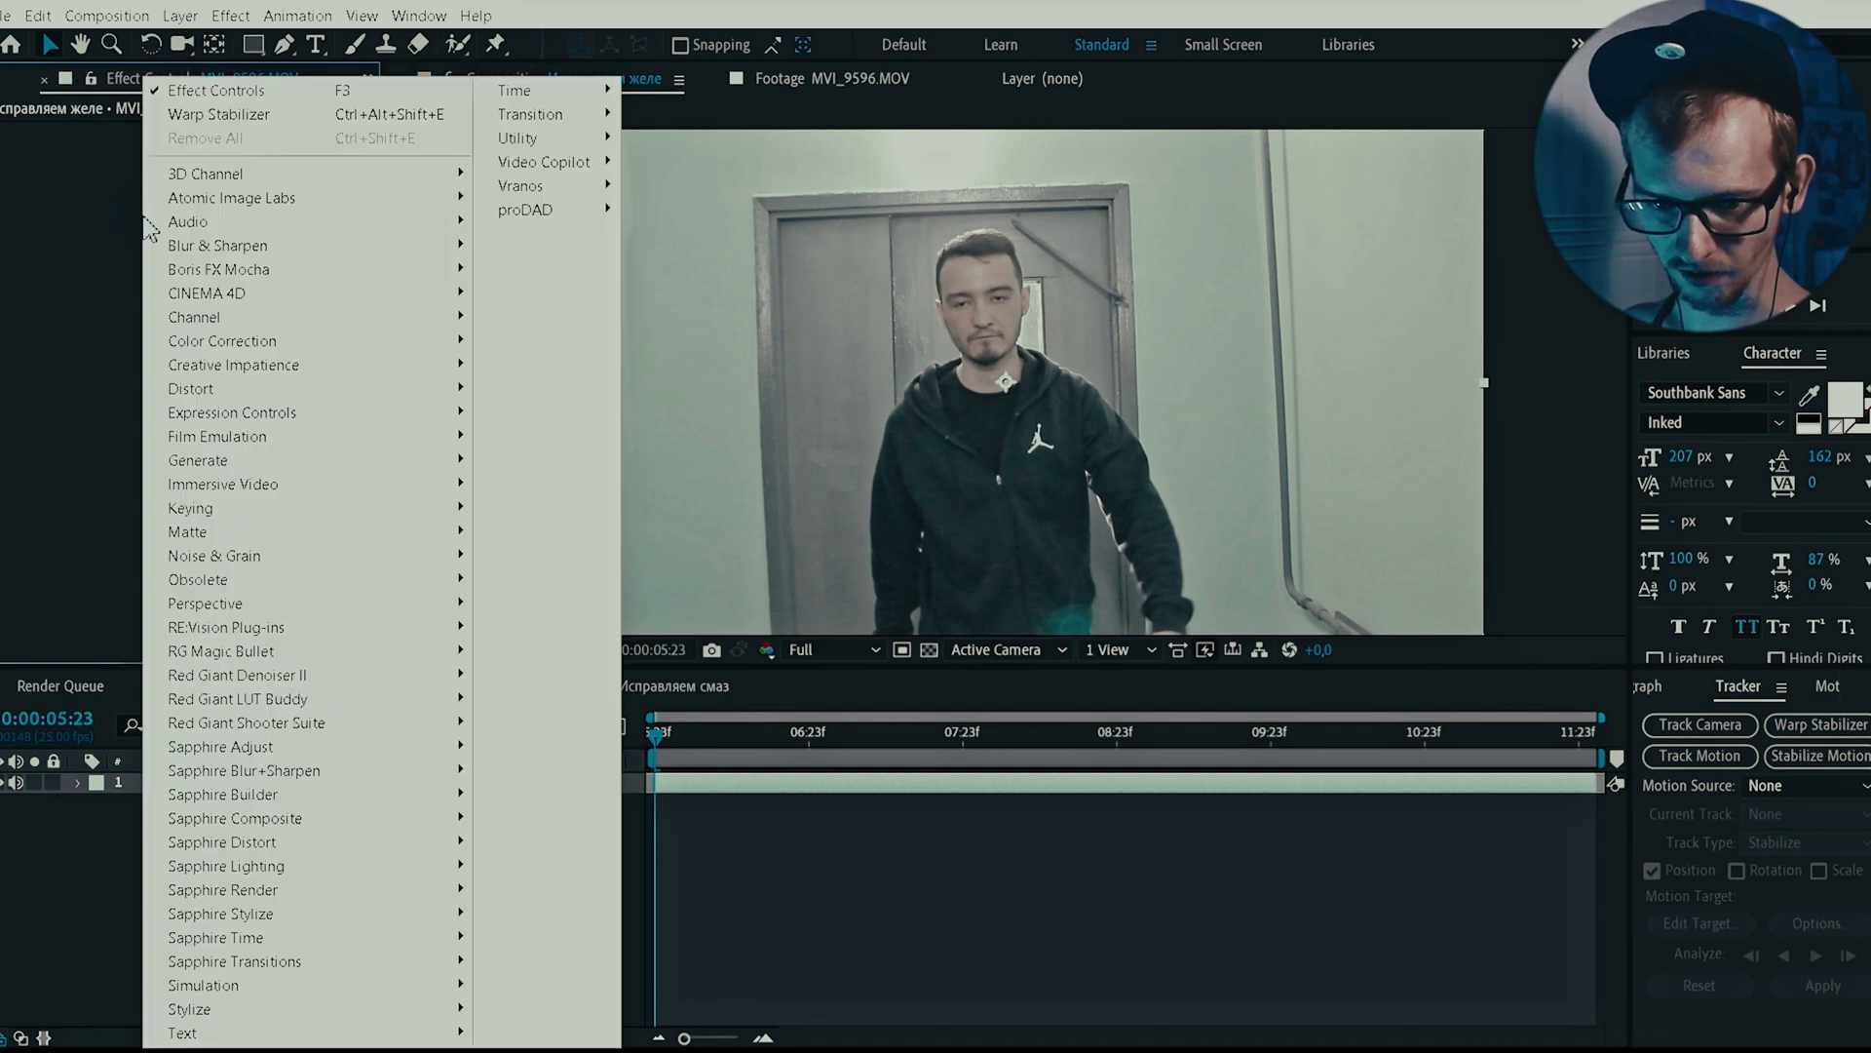
mouse_move(293, 390)
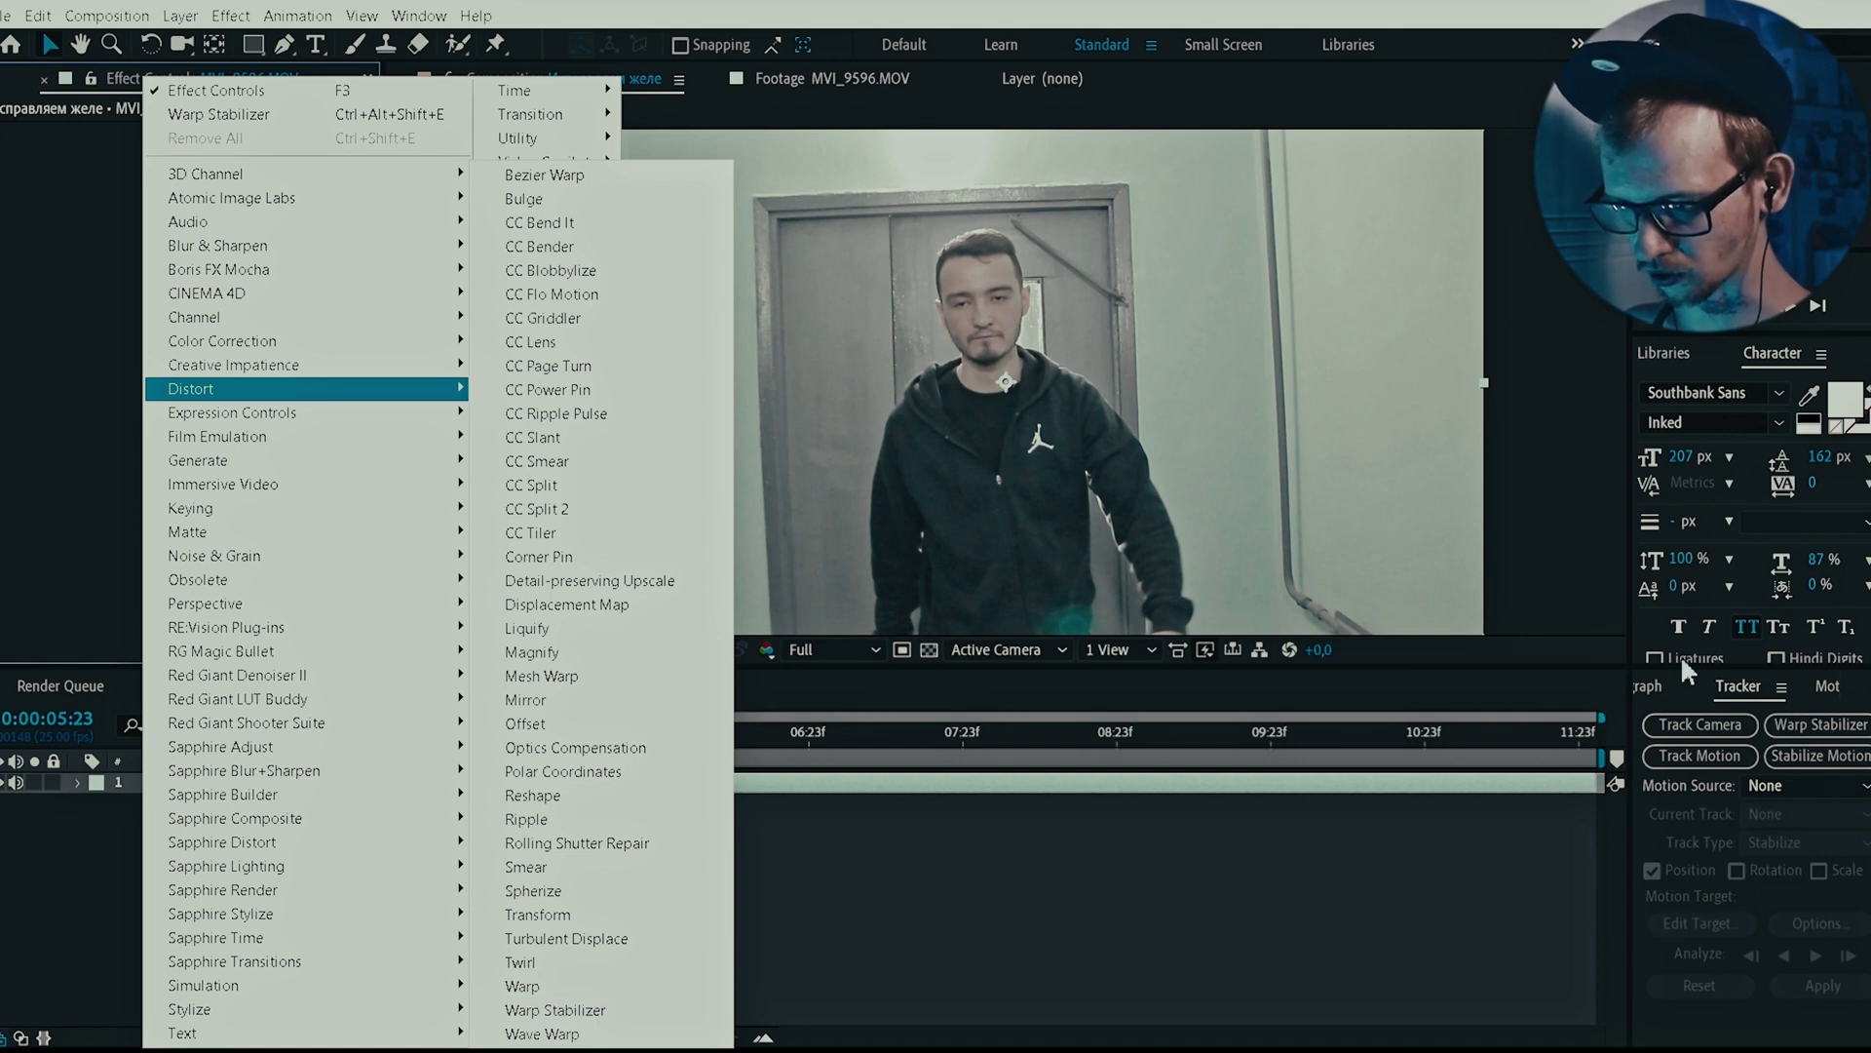
click(1740, 700)
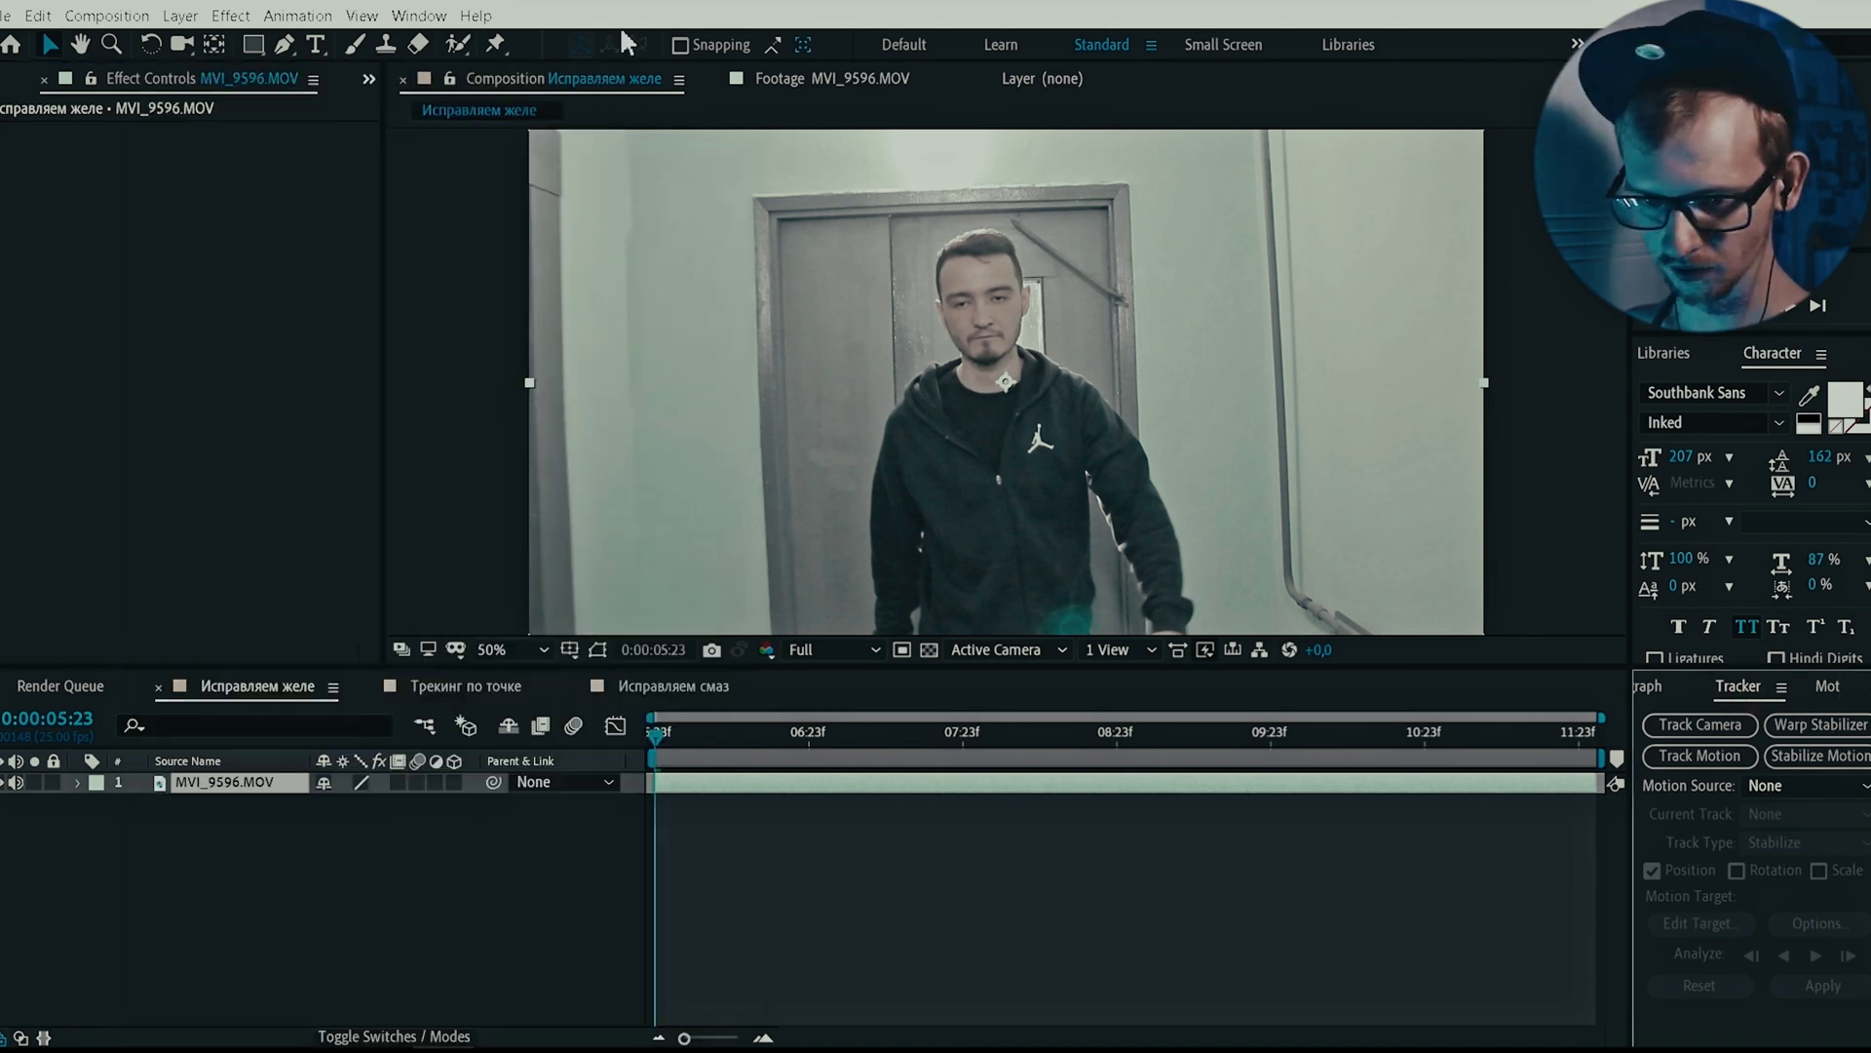
click(400, 18)
click(484, 669)
click(813, 782)
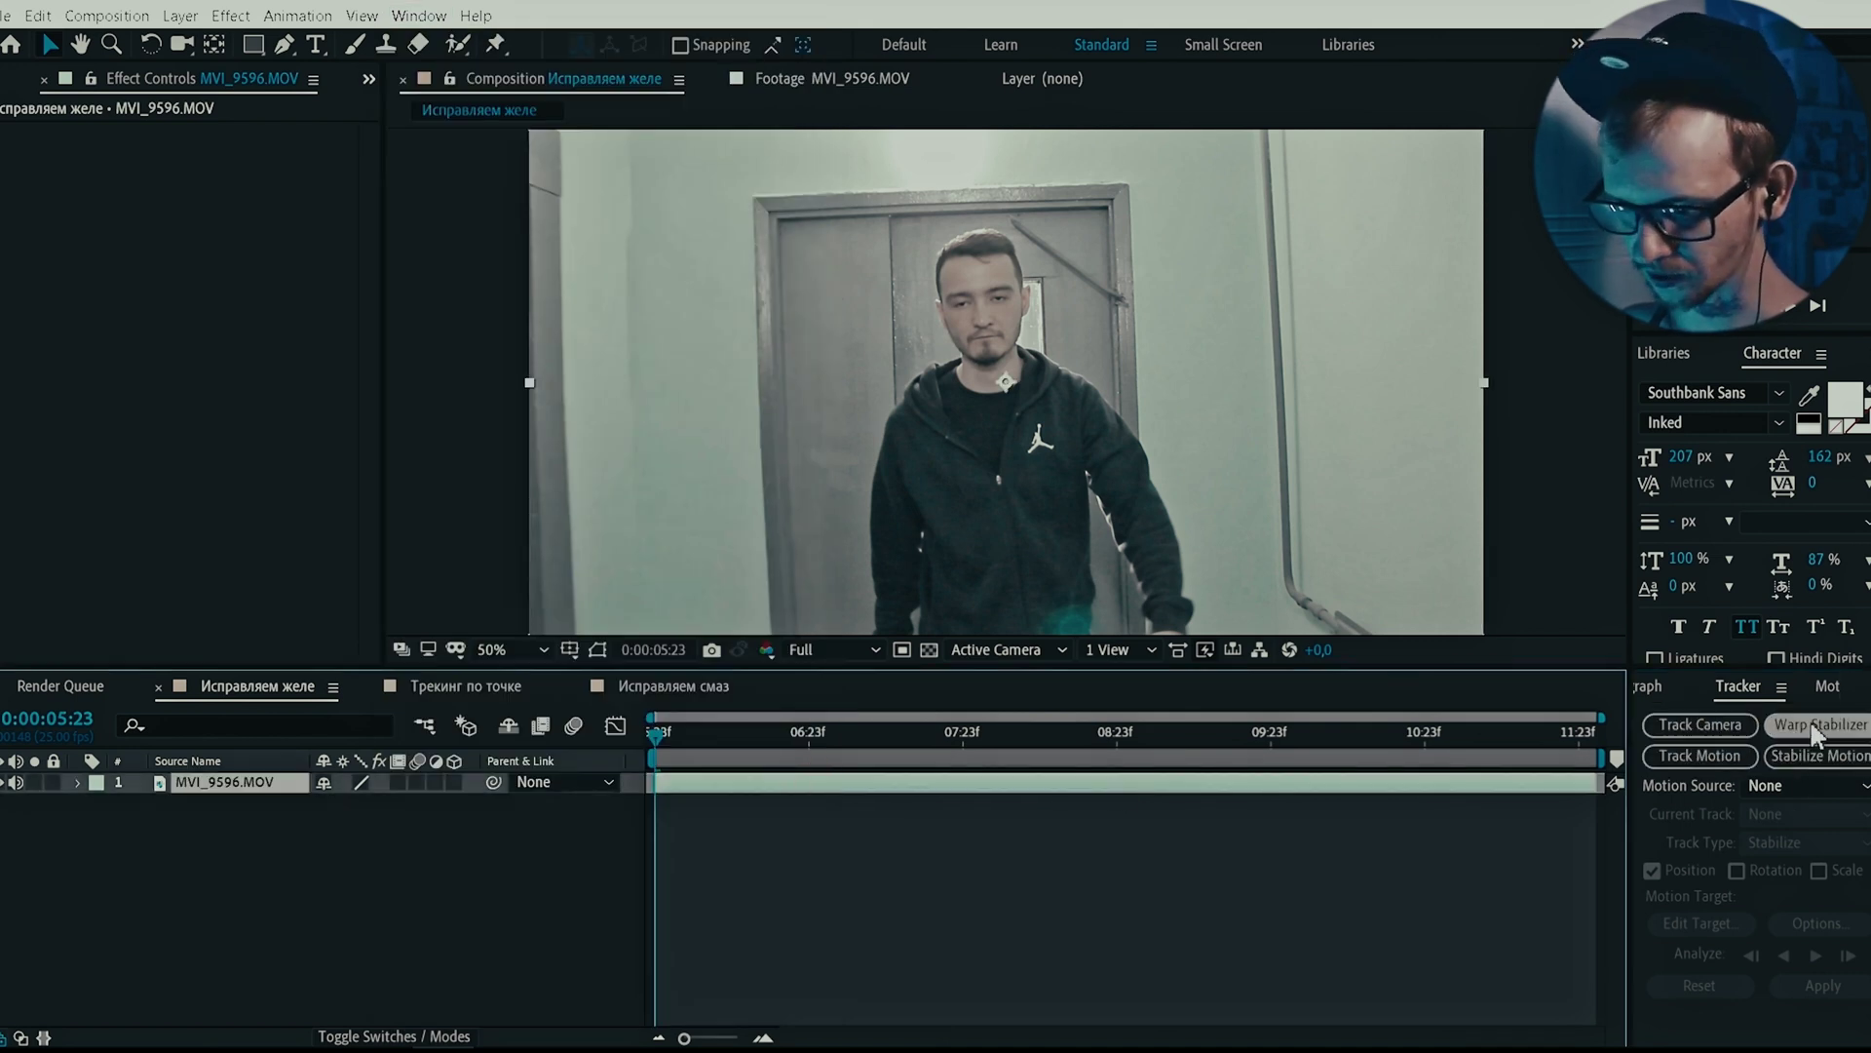
click(1810, 722)
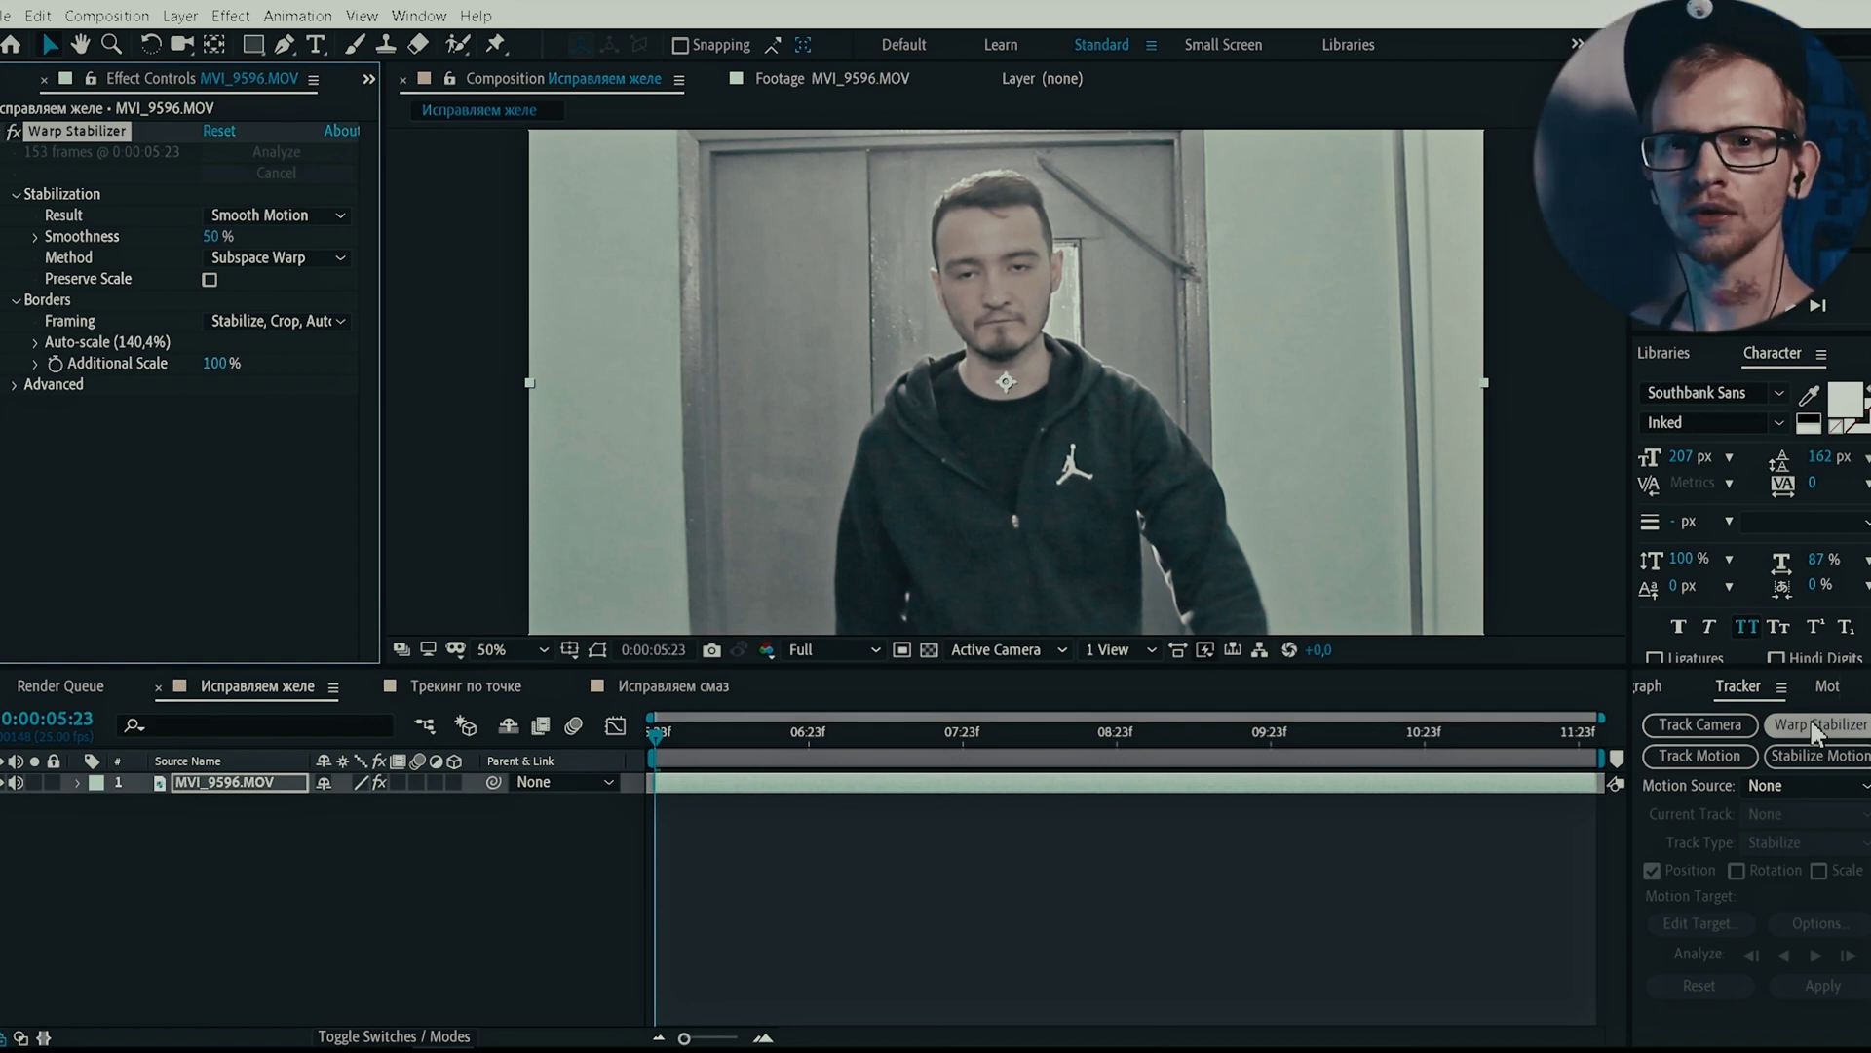
key(space)
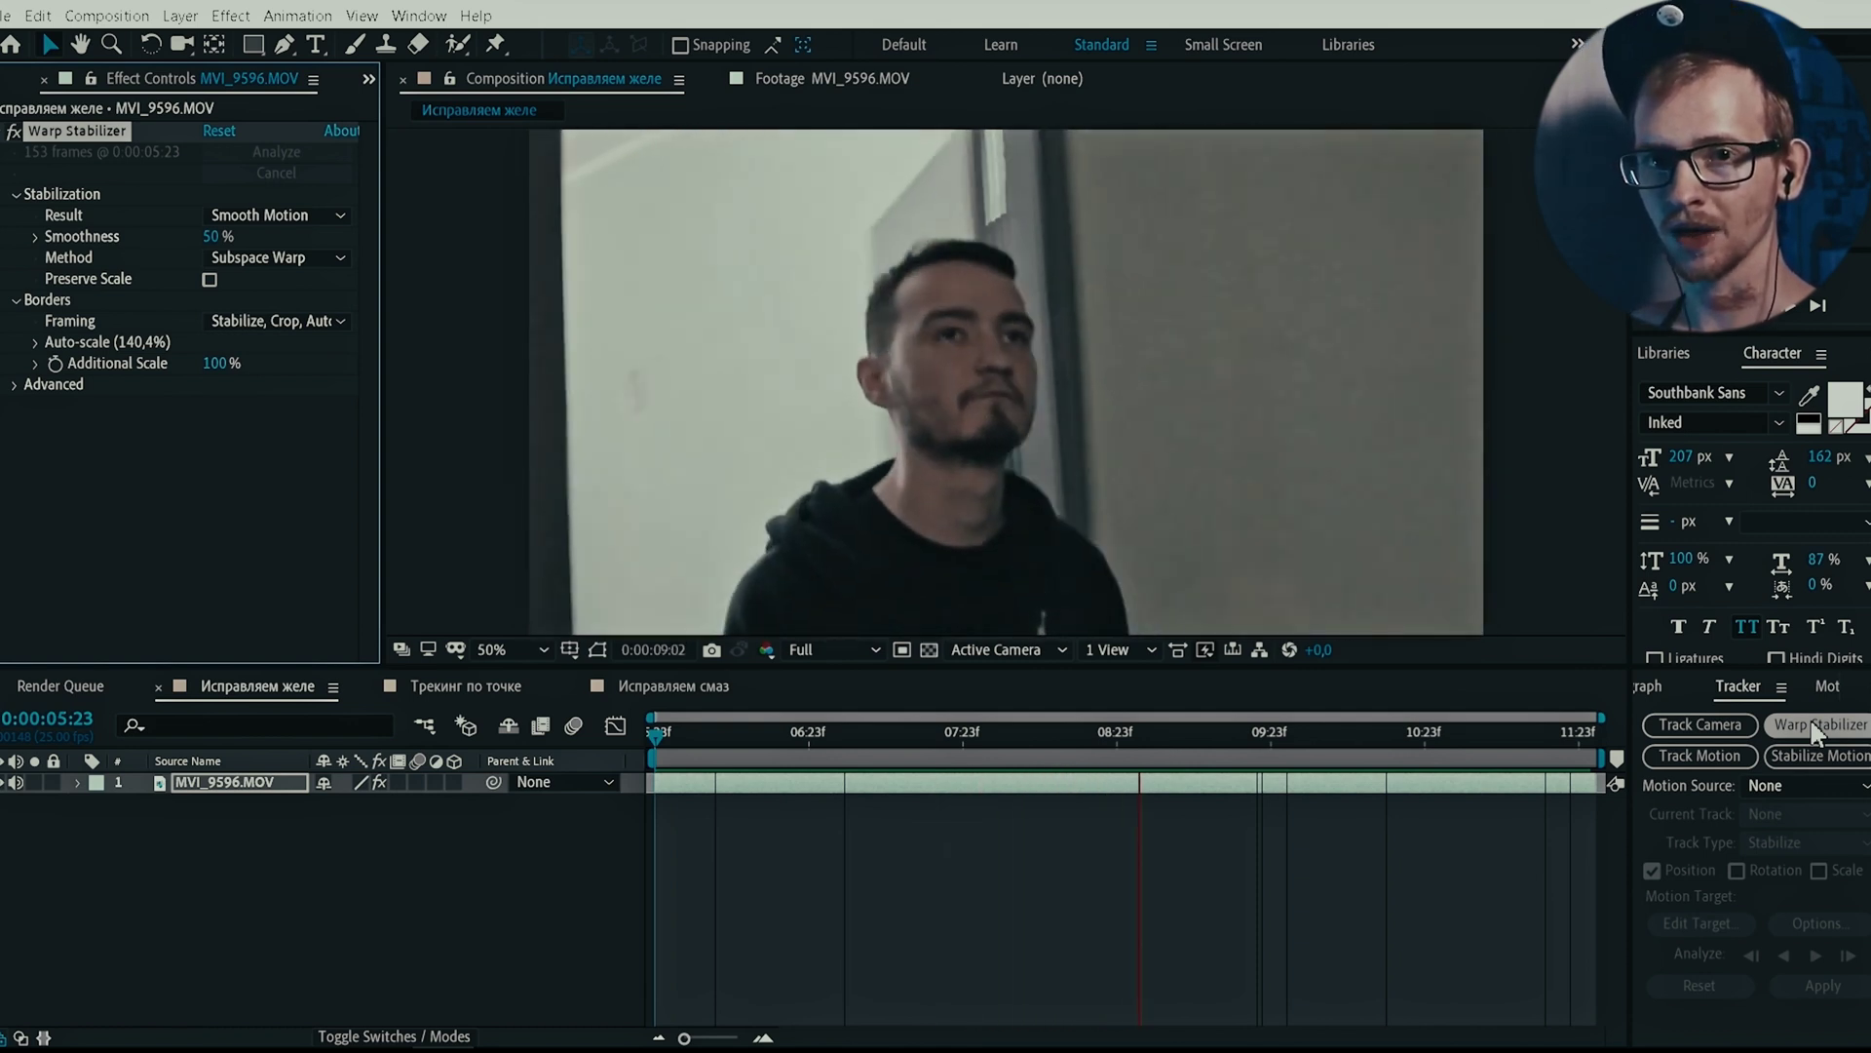
key(space)
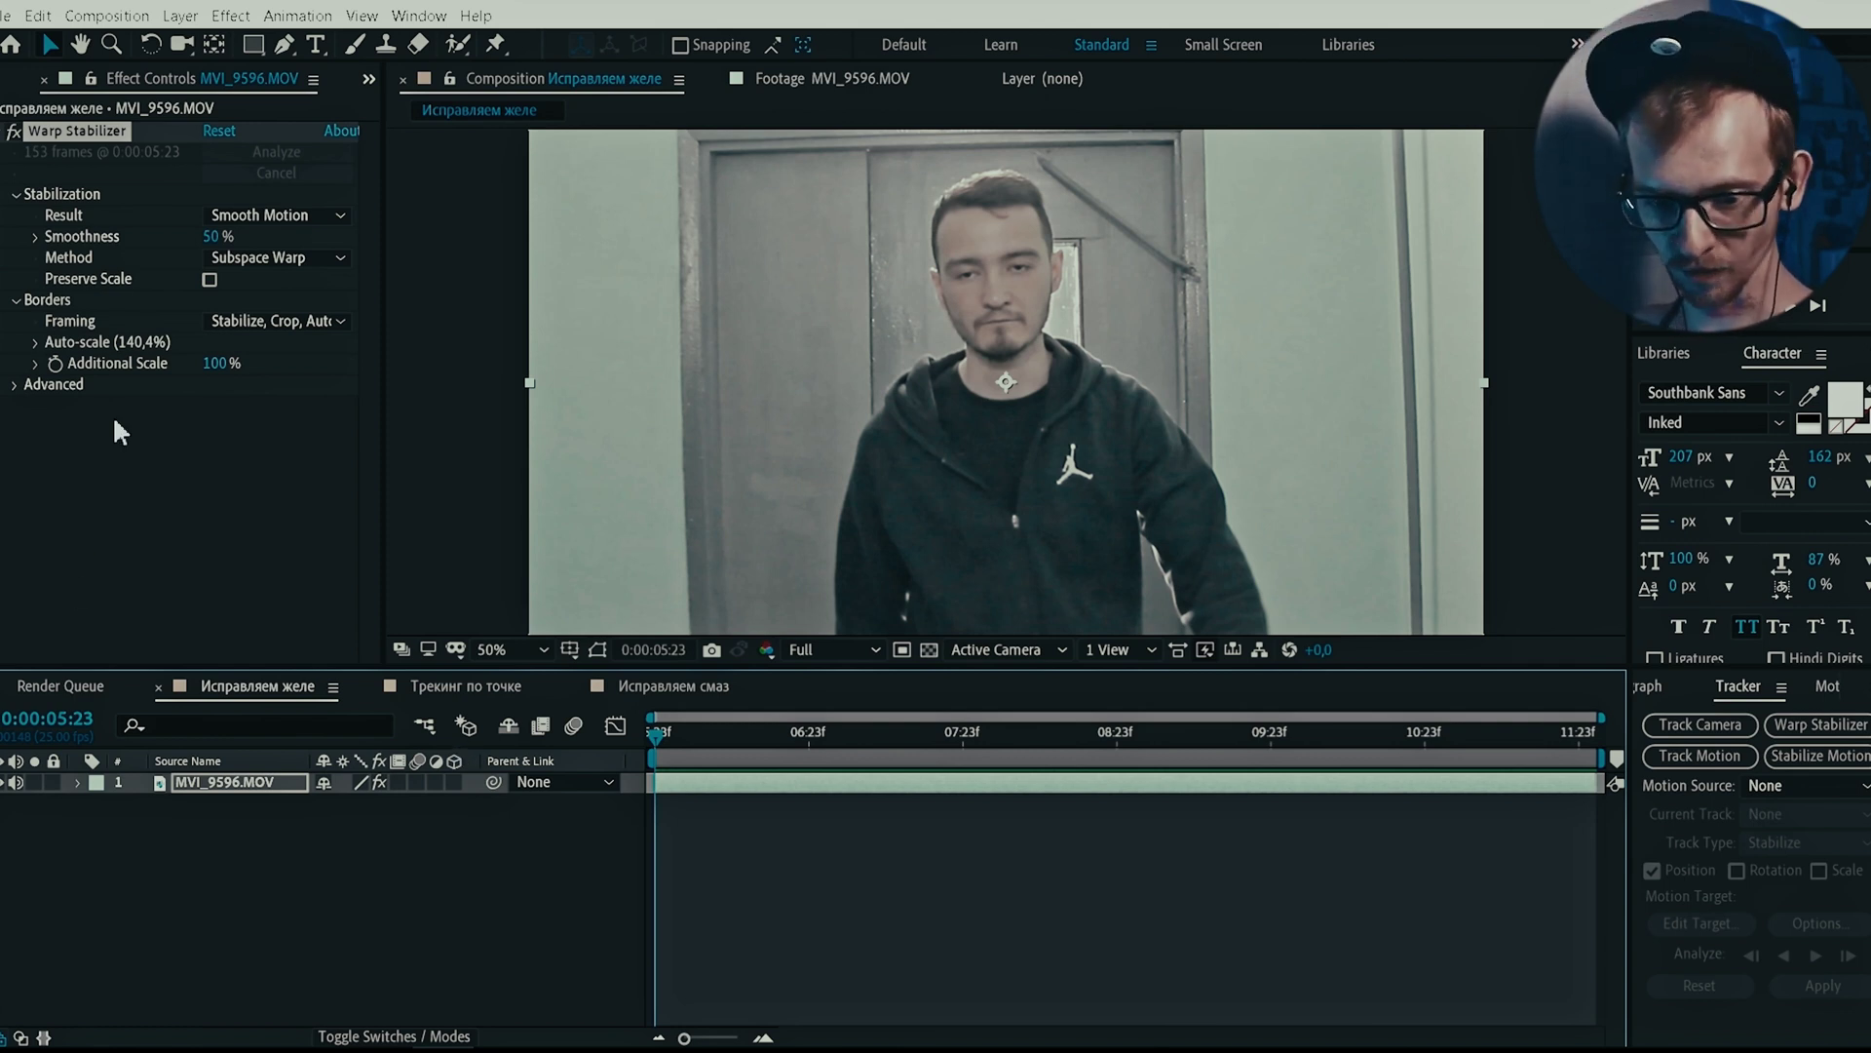
Step: Enable Detailed Analysis and Show Track Points in the Advanced settings of Warp Stabilizer
click(16, 382)
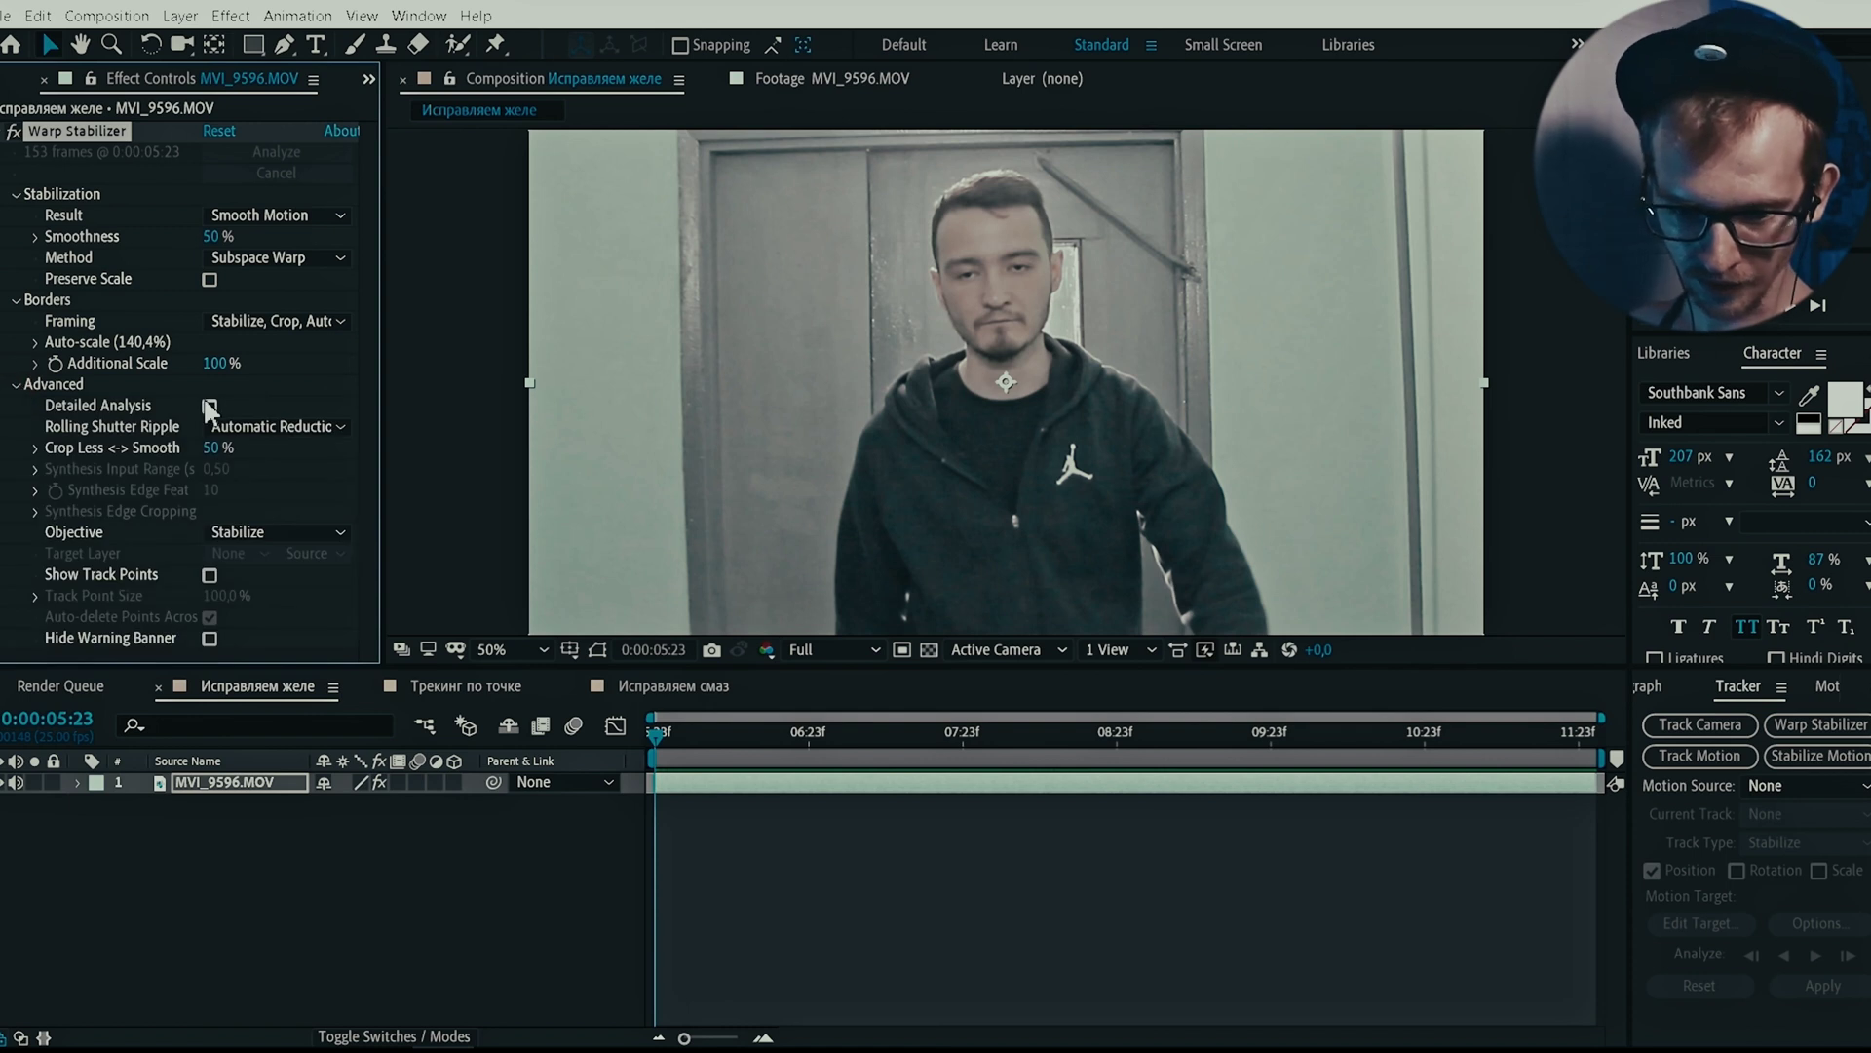
click(209, 406)
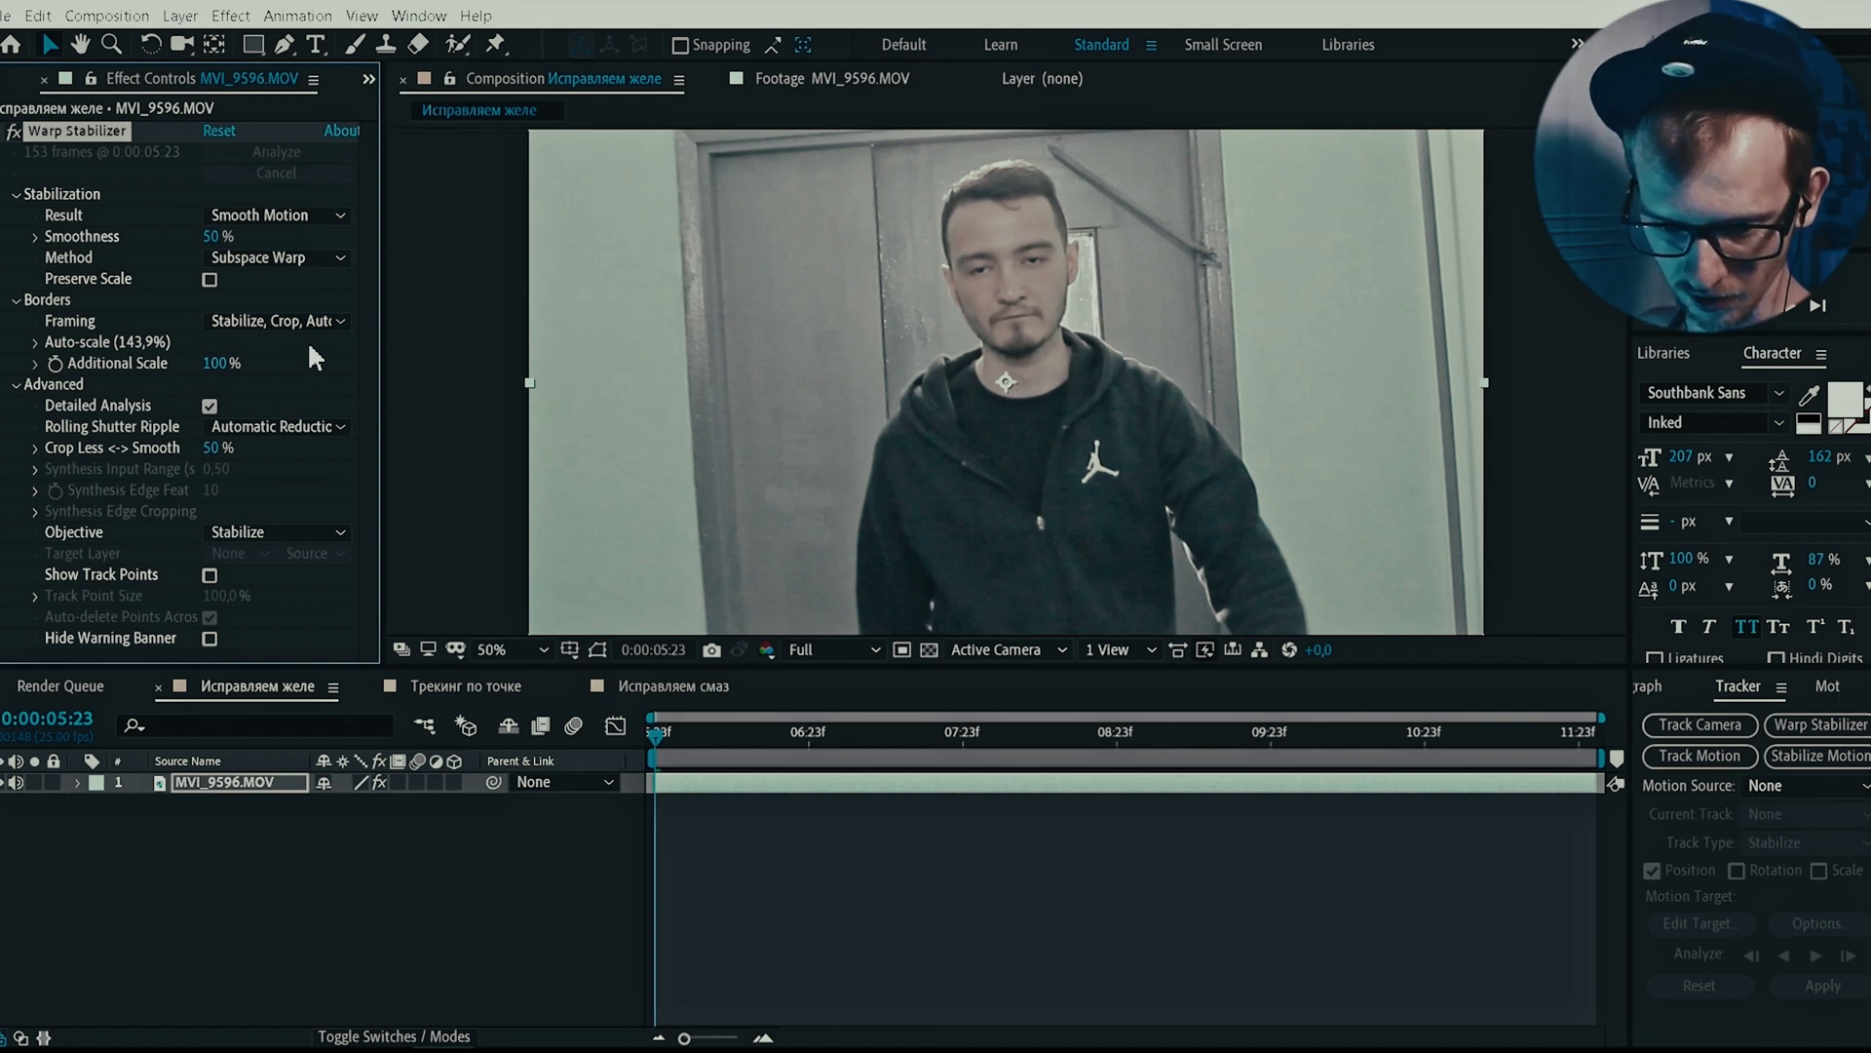
click(209, 575)
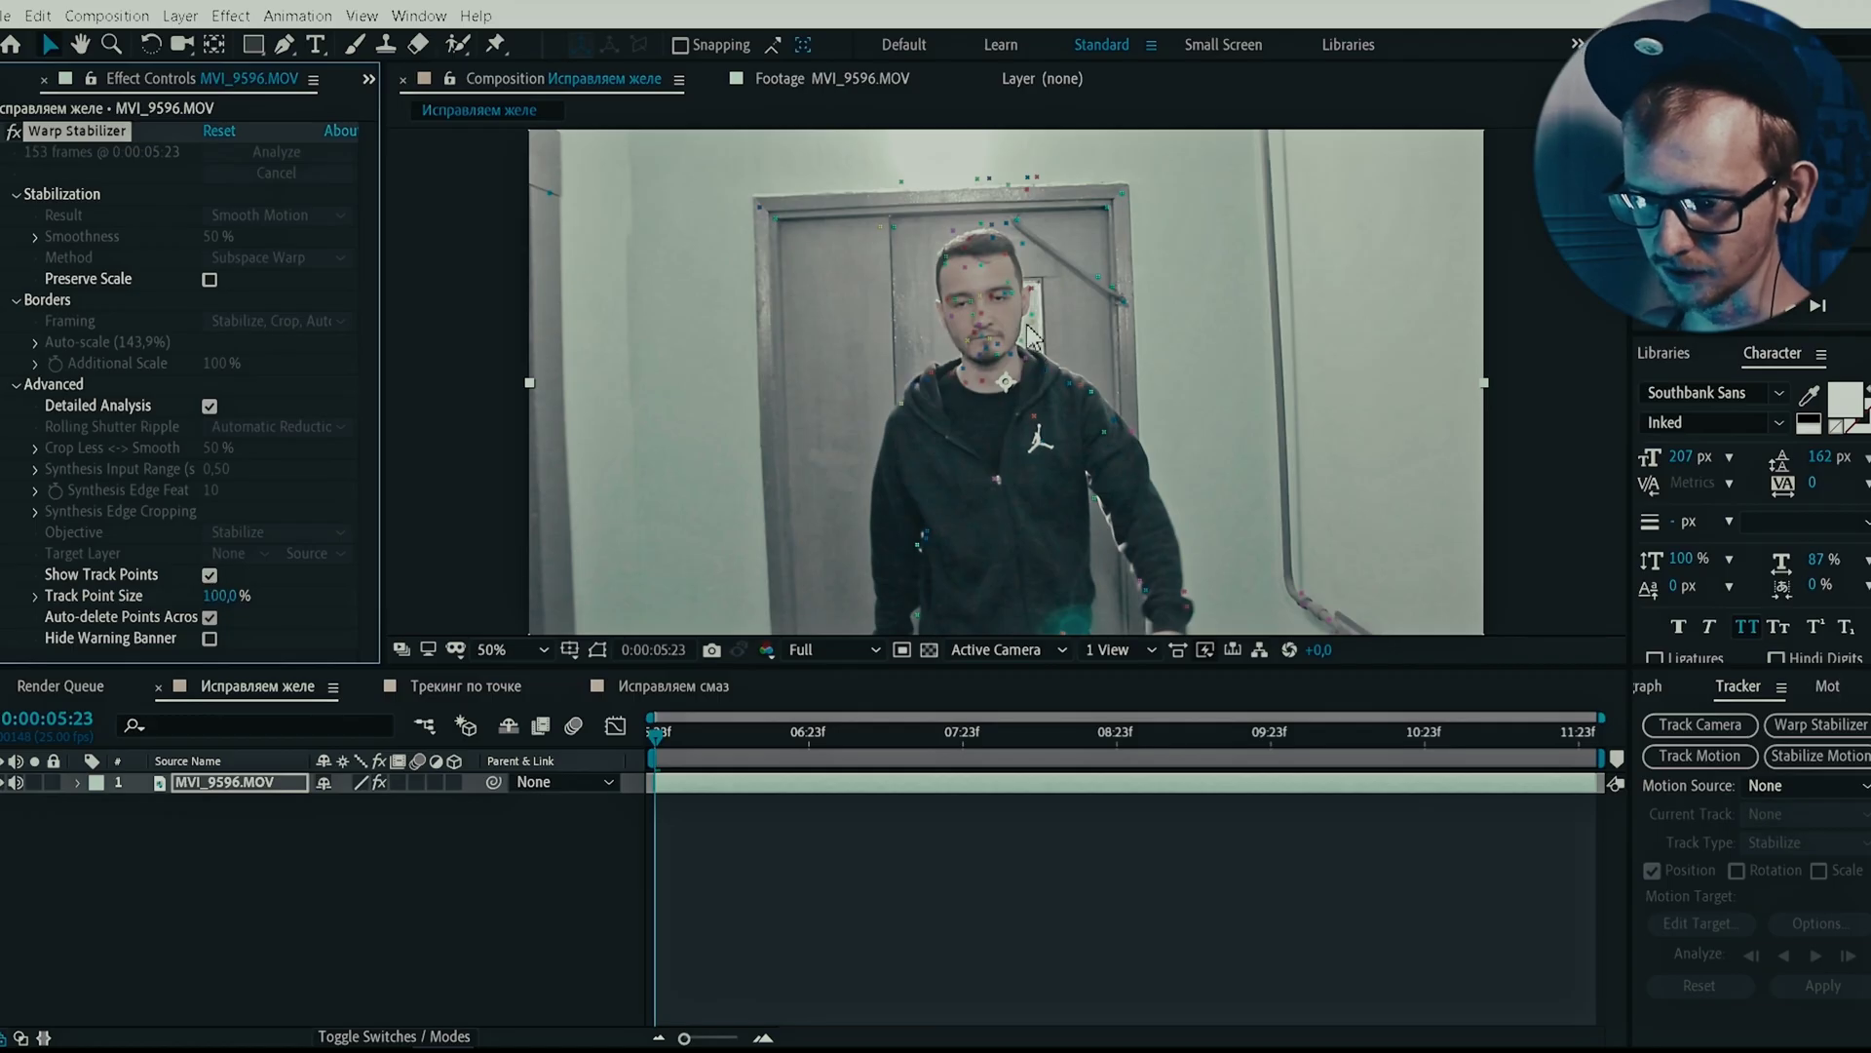
Step: Examine which track points lie on the man and which on the background, up close and across the clip
scroll(981, 246, up, 5)
scroll(974, 272, down, 4)
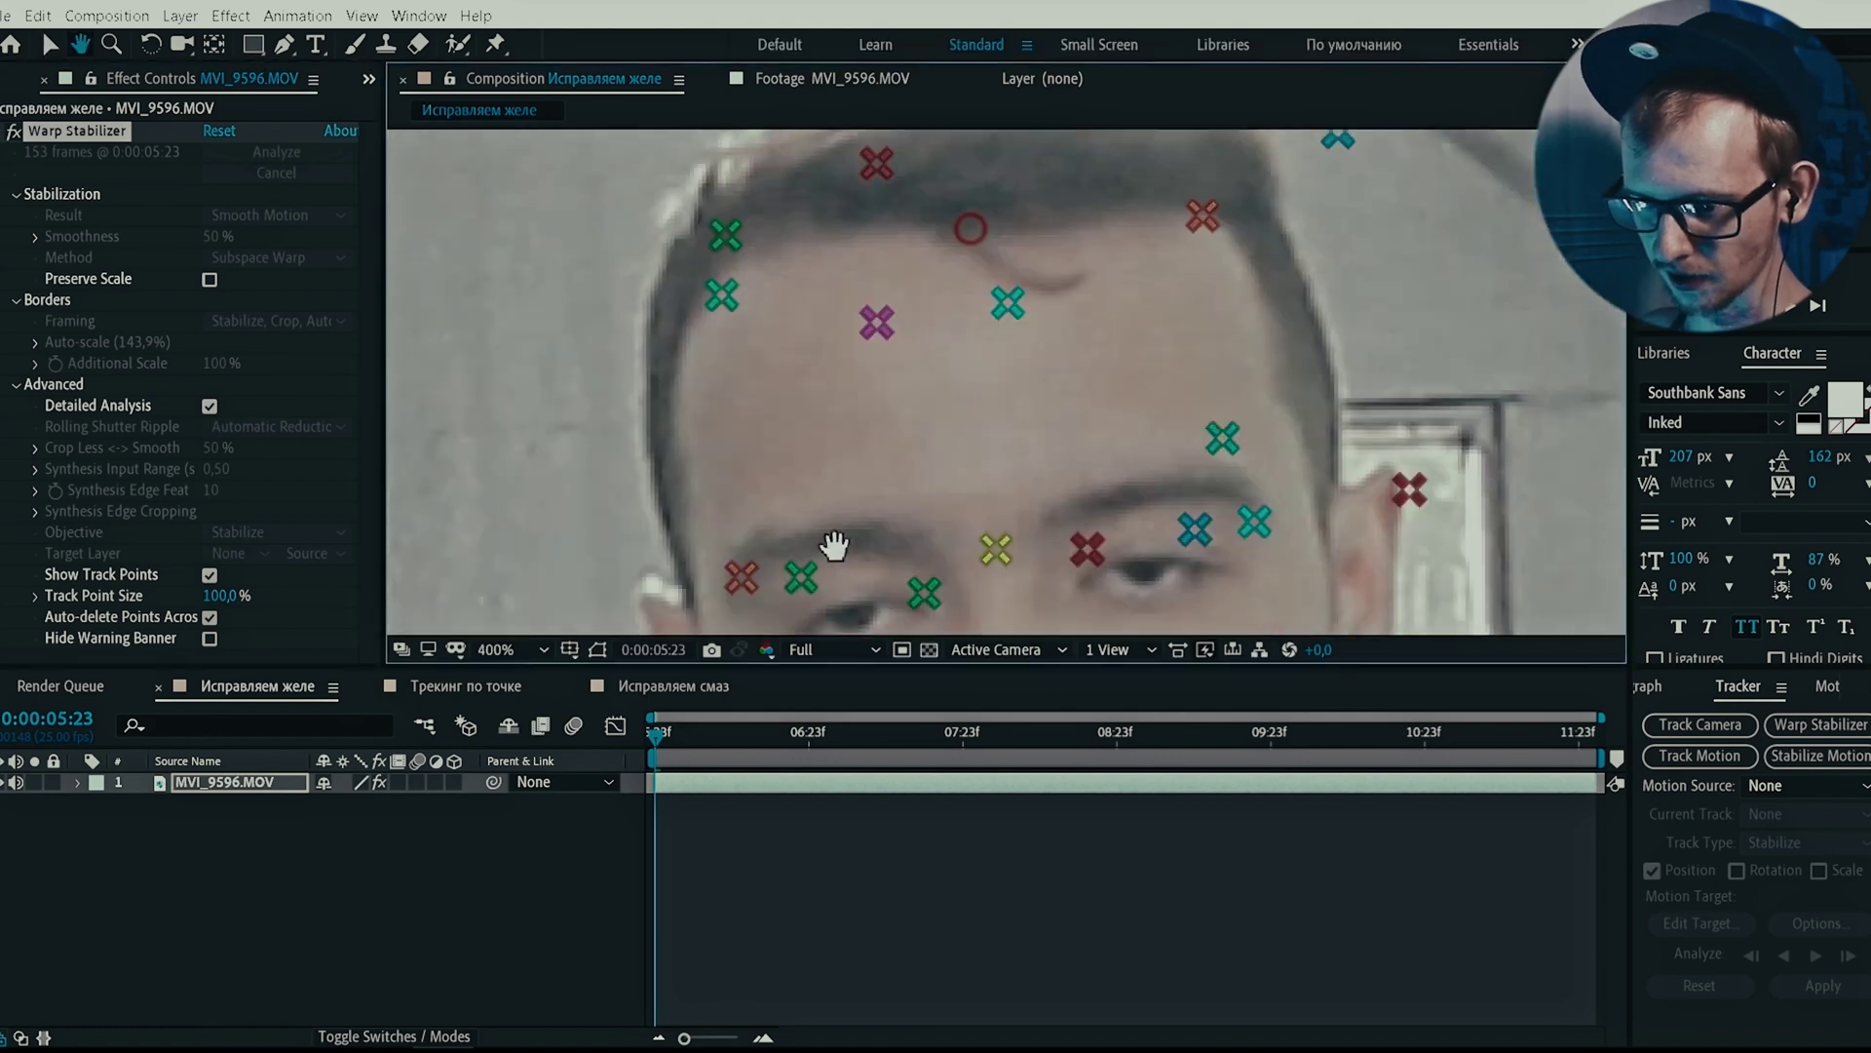
key(h)
drag(935, 556, 963, 356)
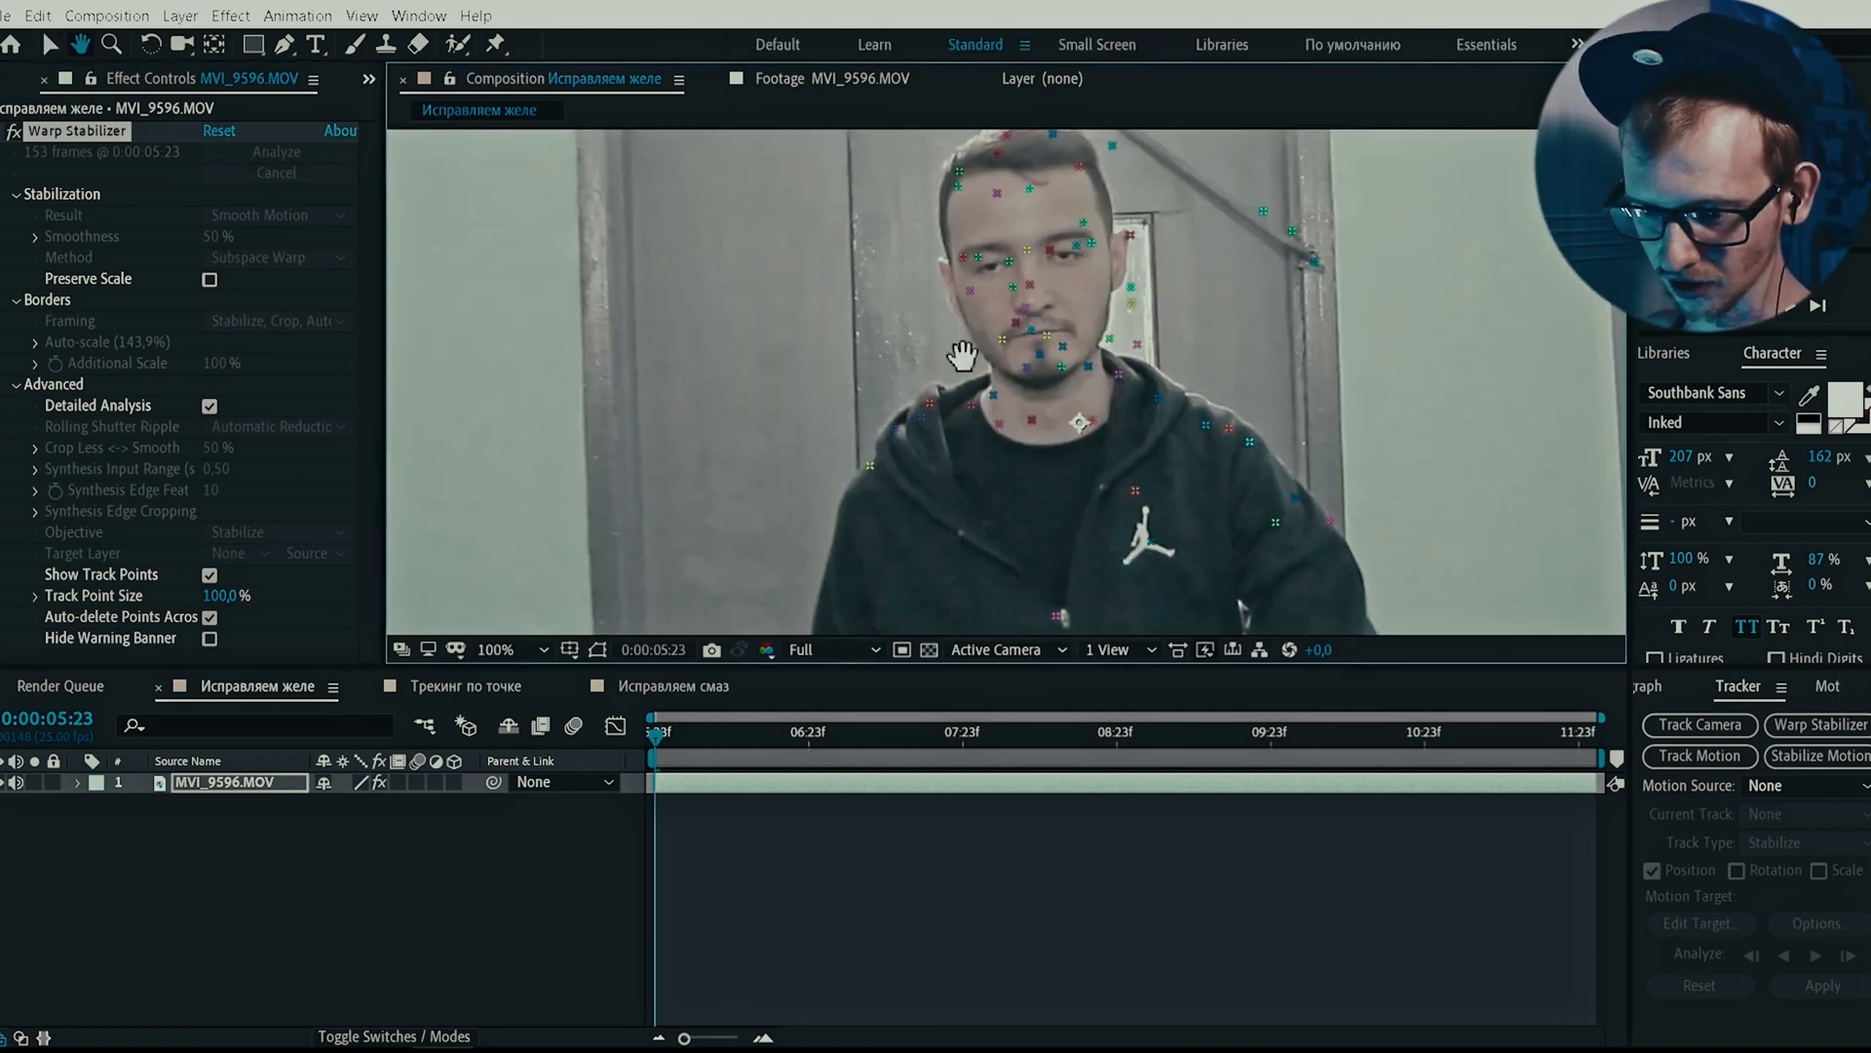
scroll(963, 357, down, 2)
key(v)
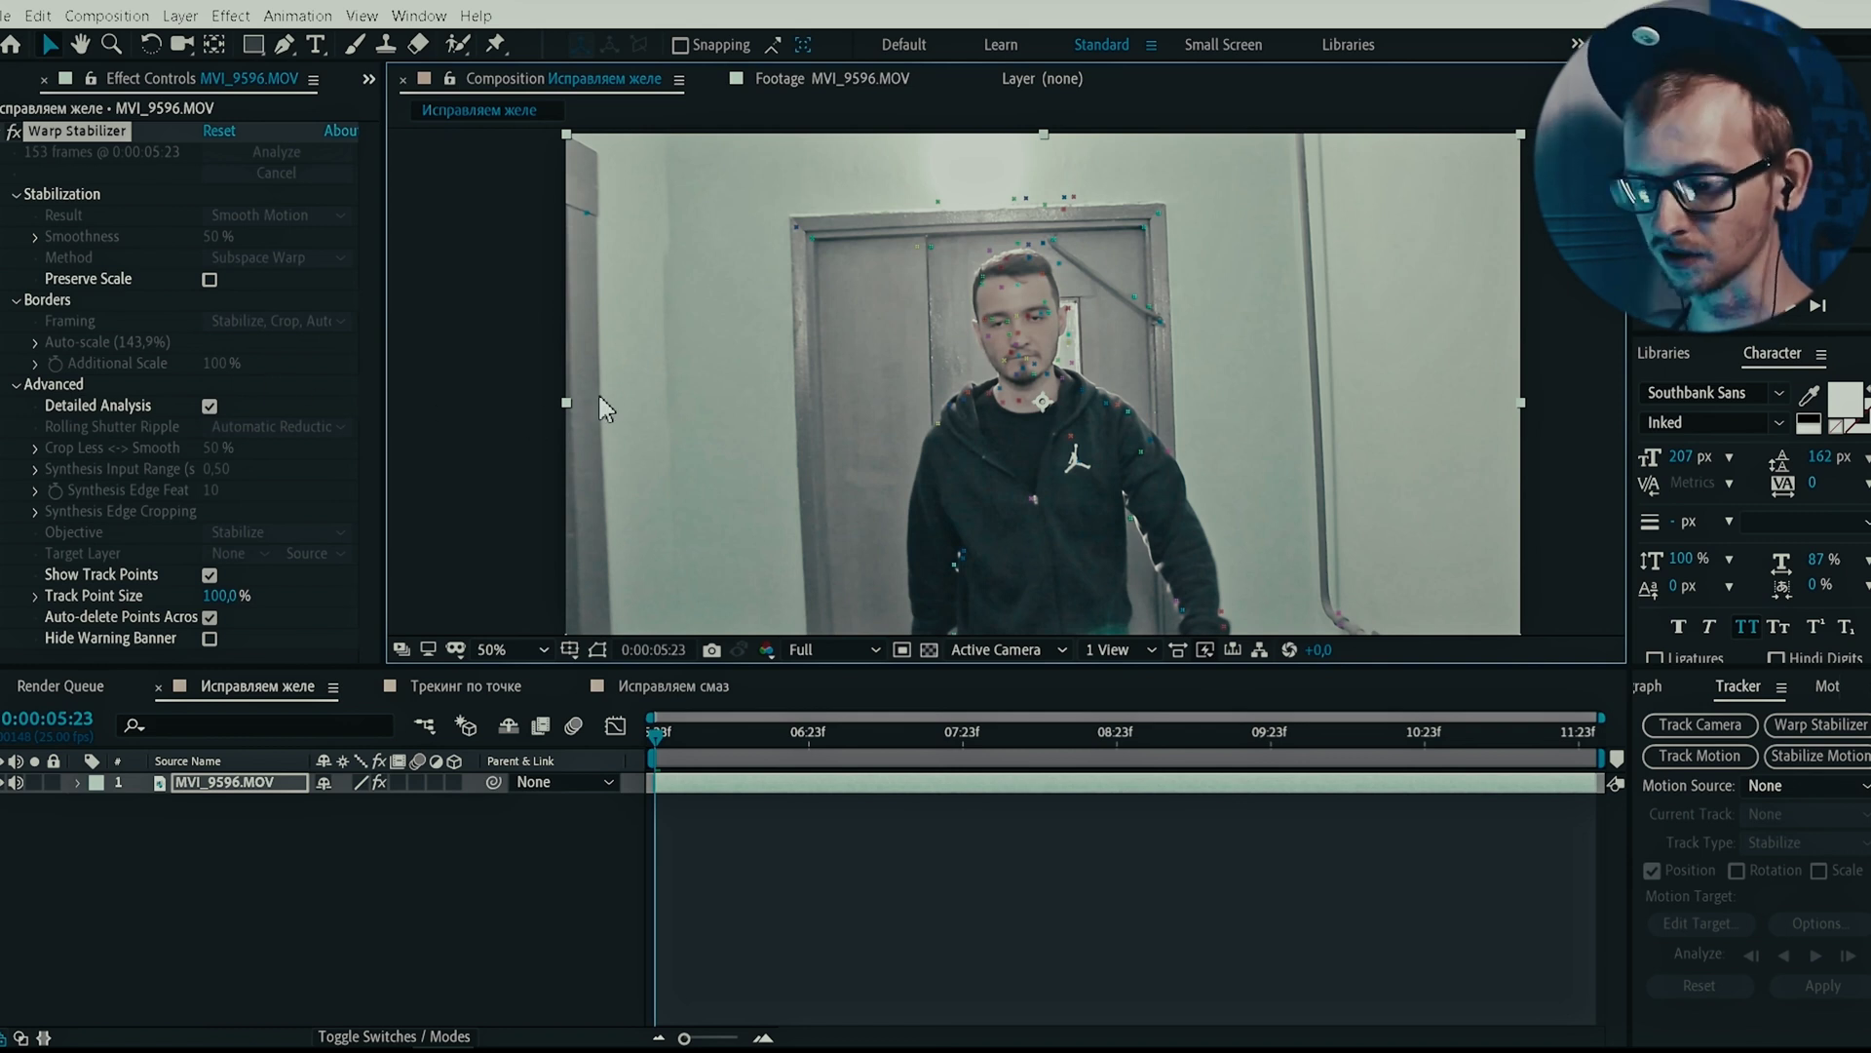
click(1504, 739)
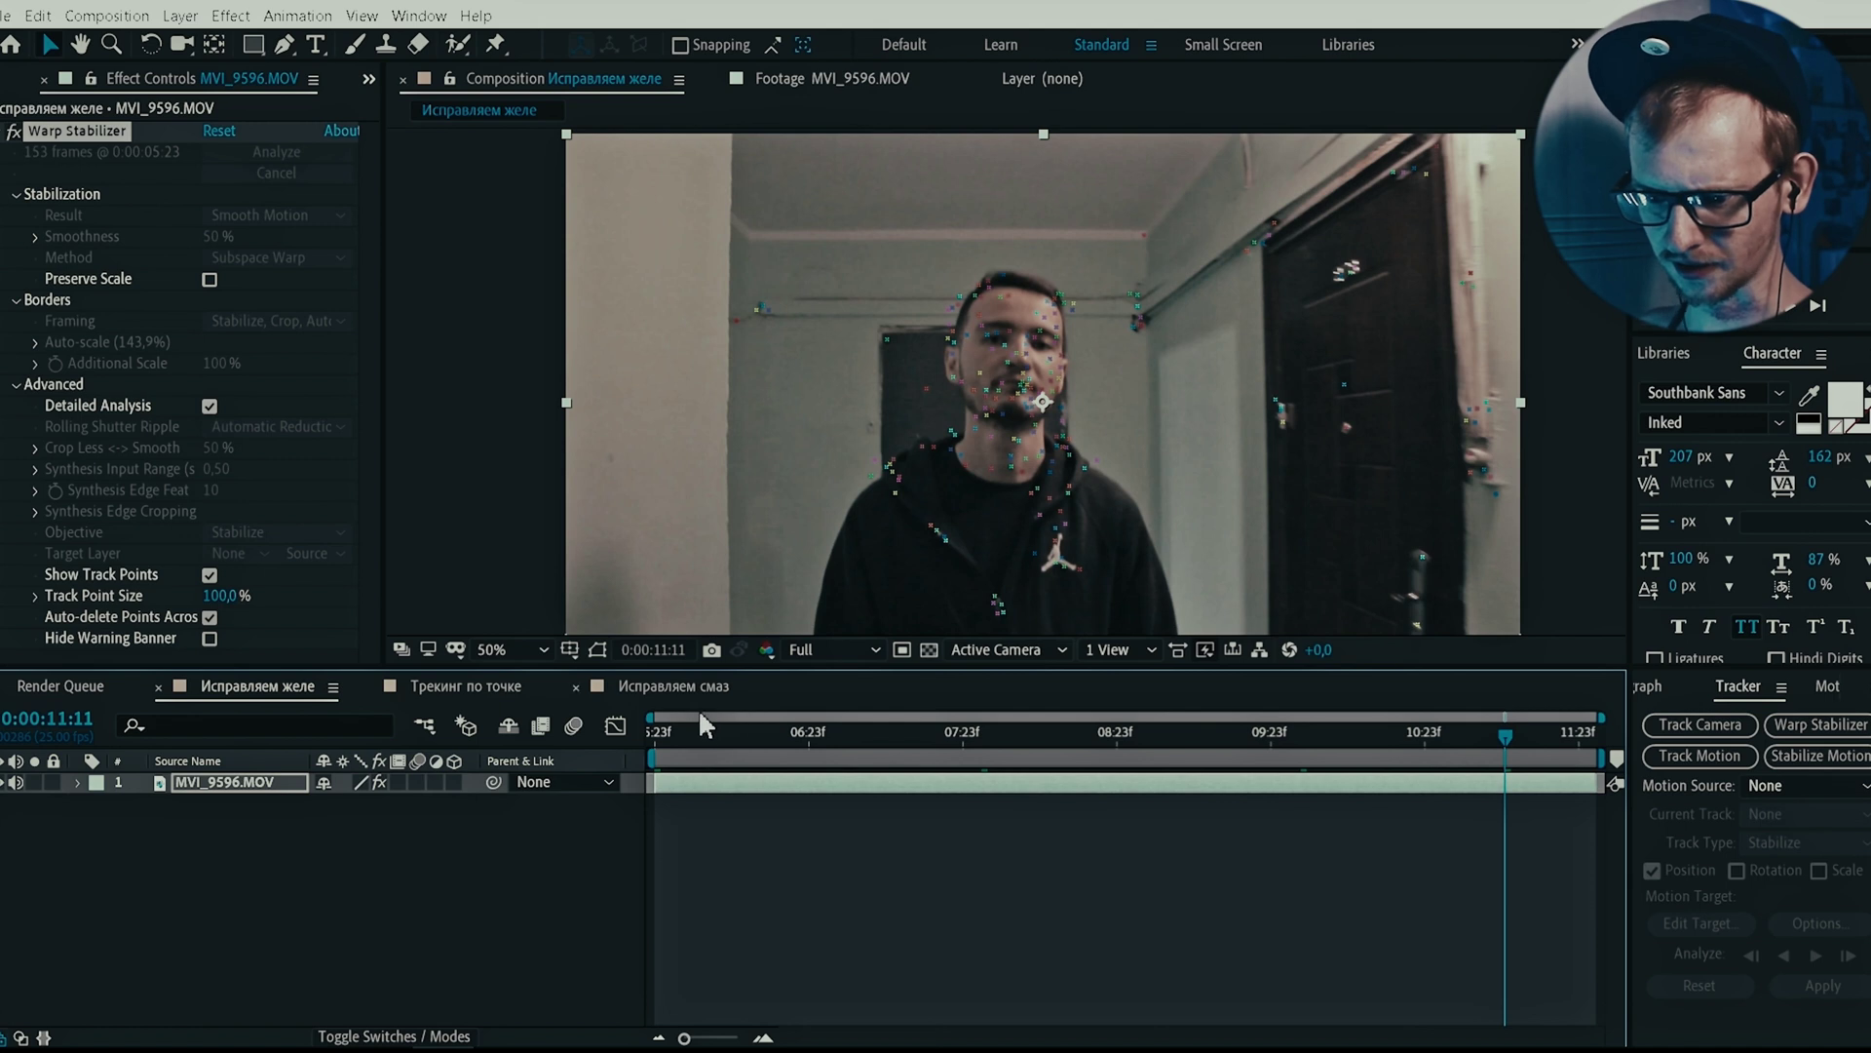
click(658, 743)
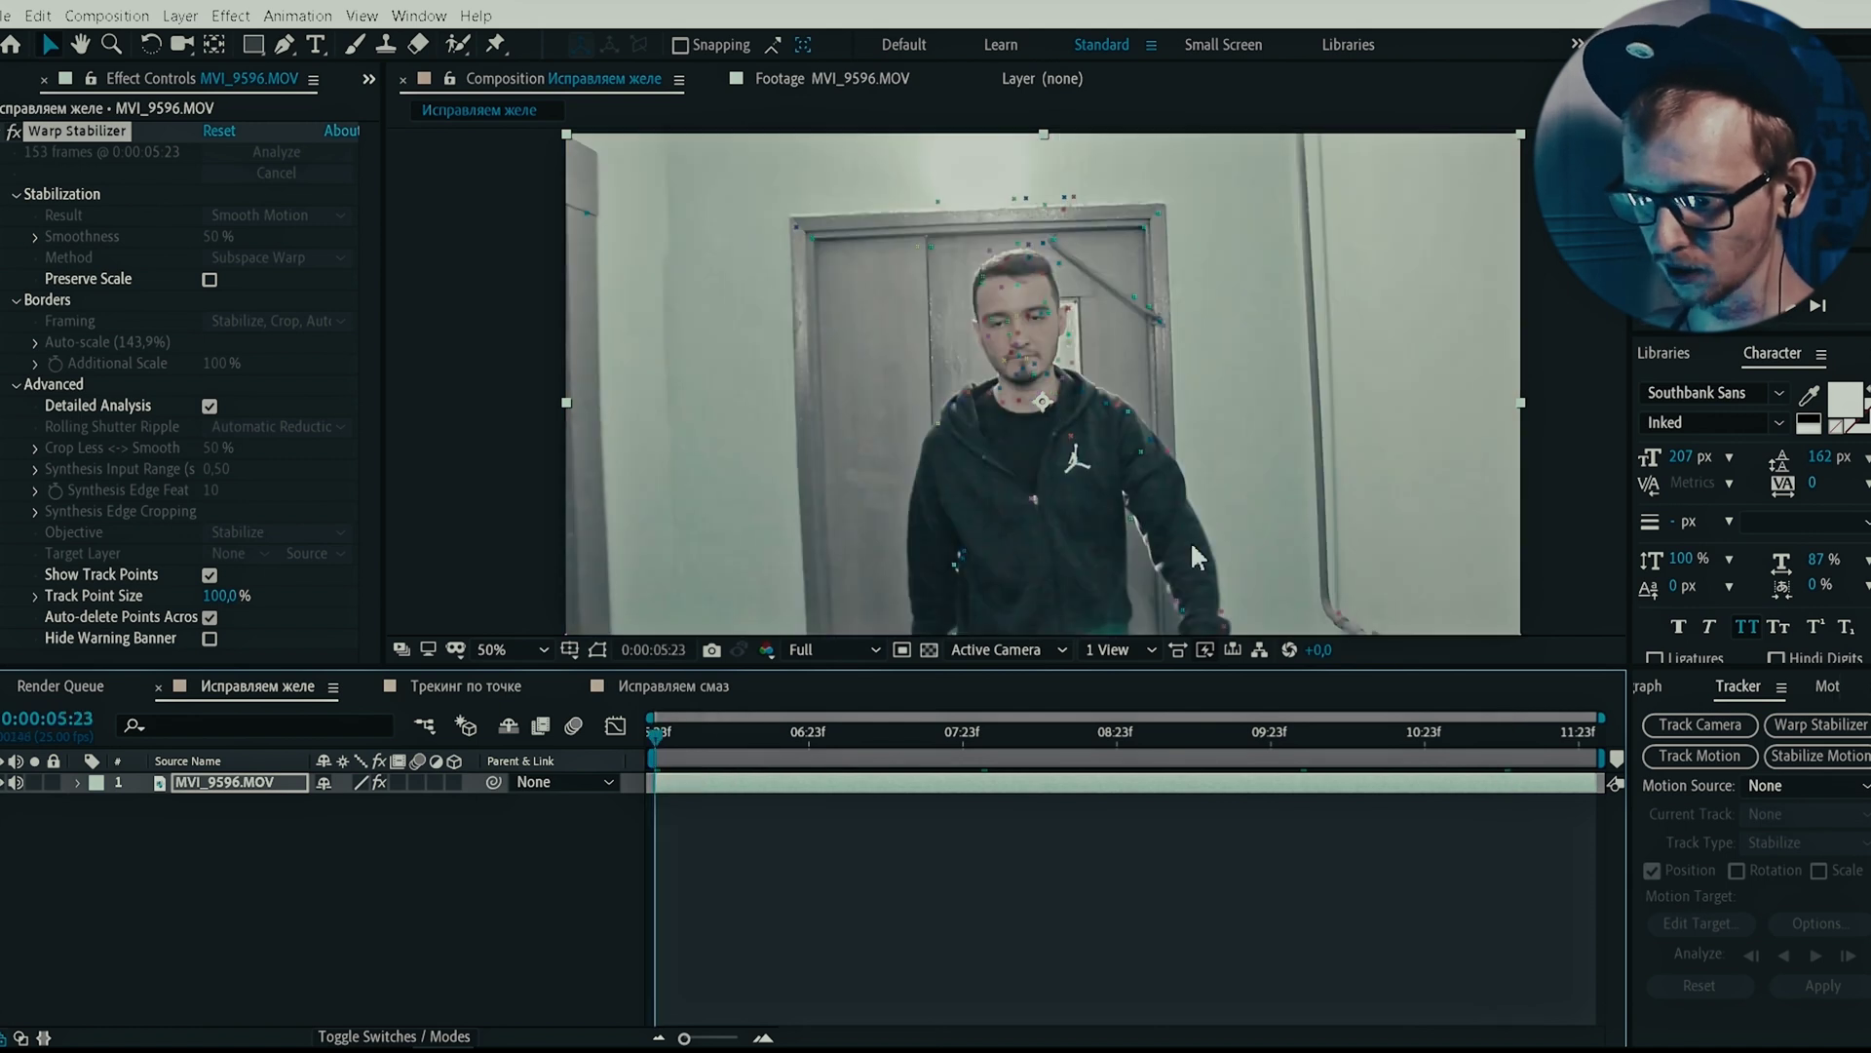
Step: Delete the track points lying on the man at the clip's first frame and at 0:00:06:07
click(1221, 583)
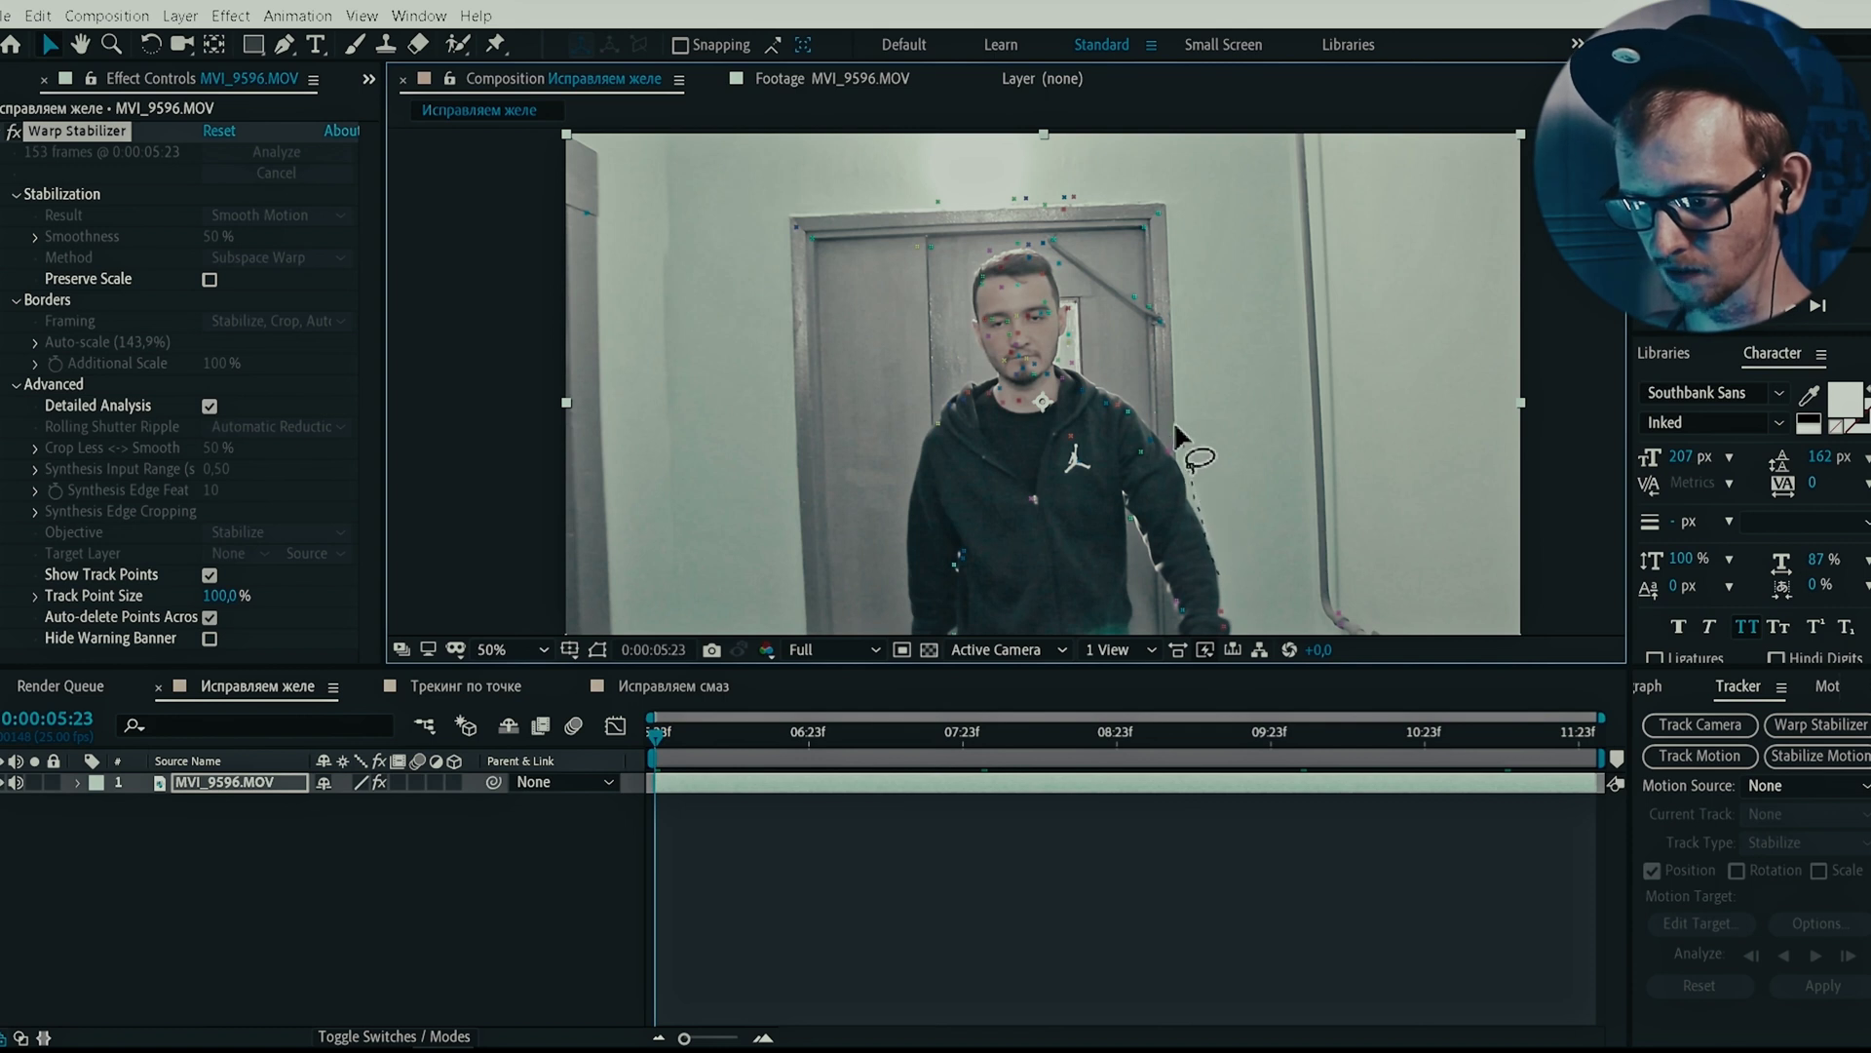
drag(1174, 421, 1266, 616)
key(Delete)
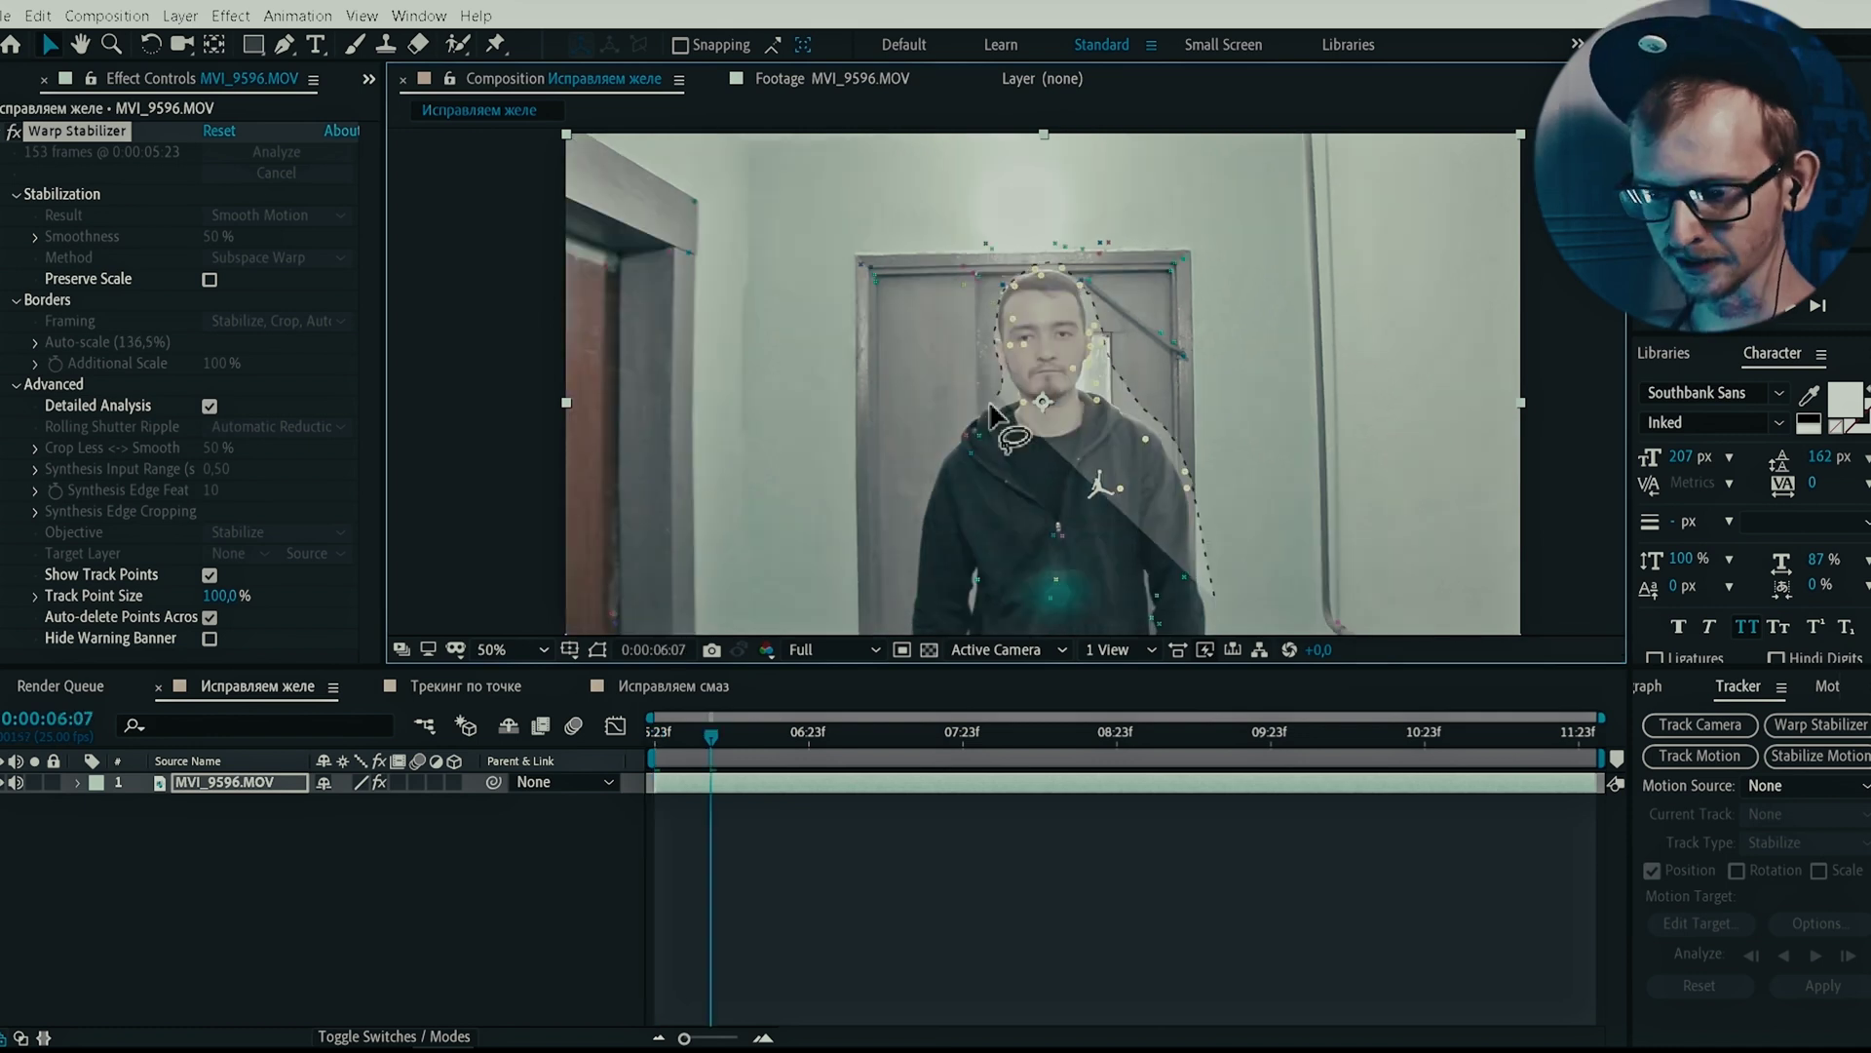
mouse_move(991, 417)
mouse_down()
mouse_move(943, 447)
mouse_move(901, 597)
mouse_move(952, 678)
mouse_move(1045, 704)
mouse_move(1189, 688)
mouse_move(1219, 665)
mouse_up()
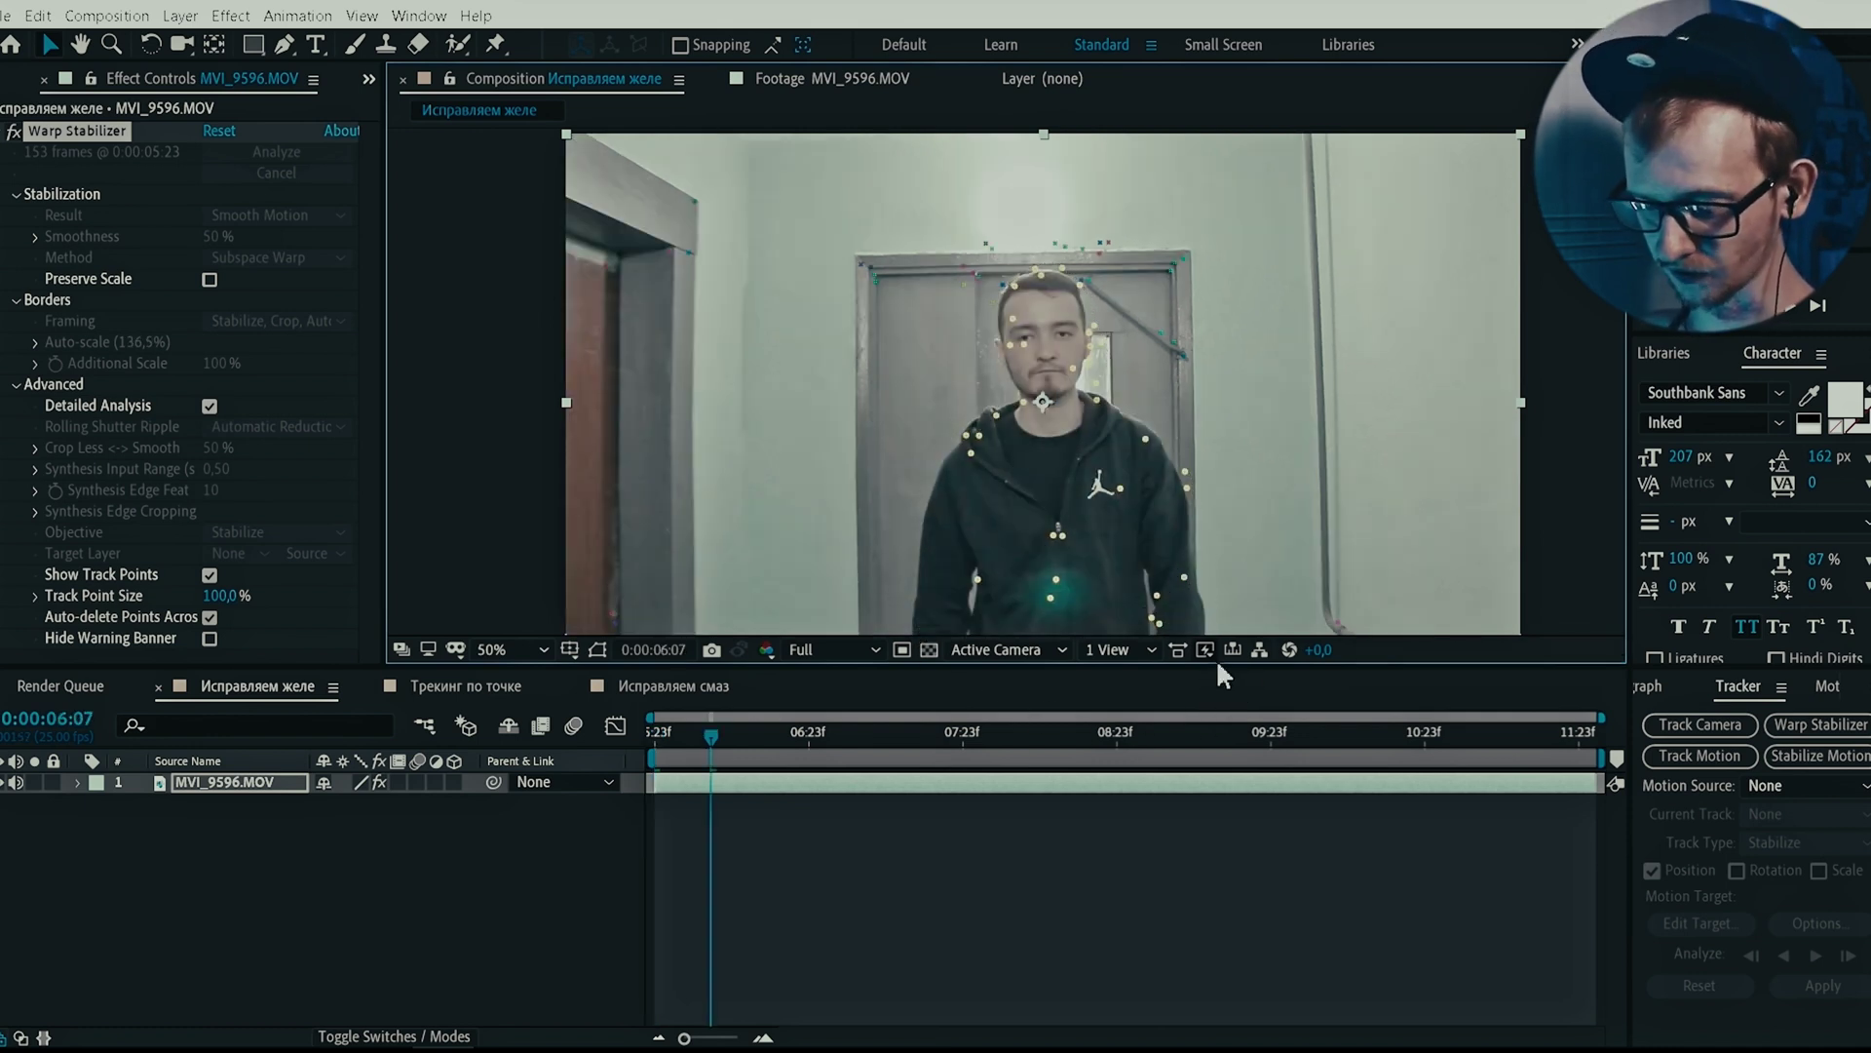
key(Delete)
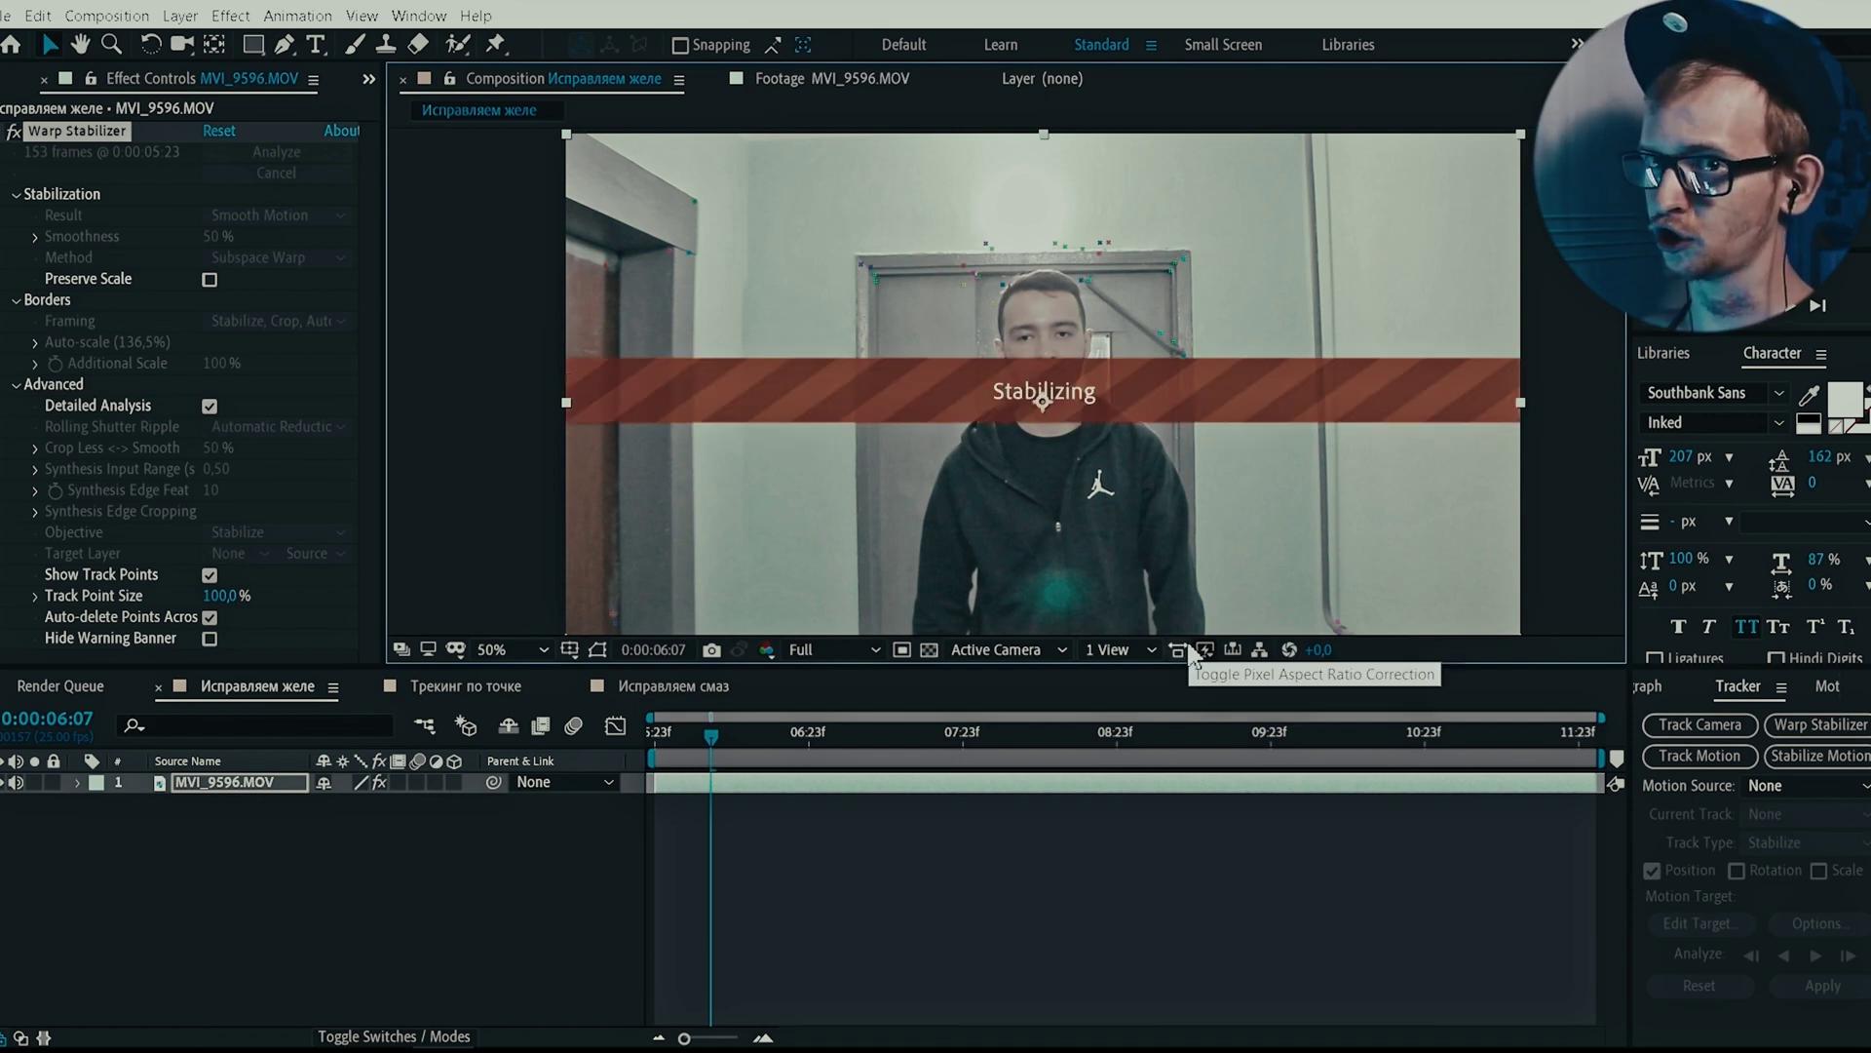
Step: Remove the man's track points from 0:00:06:19 through the end of the clip and hide the track points at the first frame
click(786, 737)
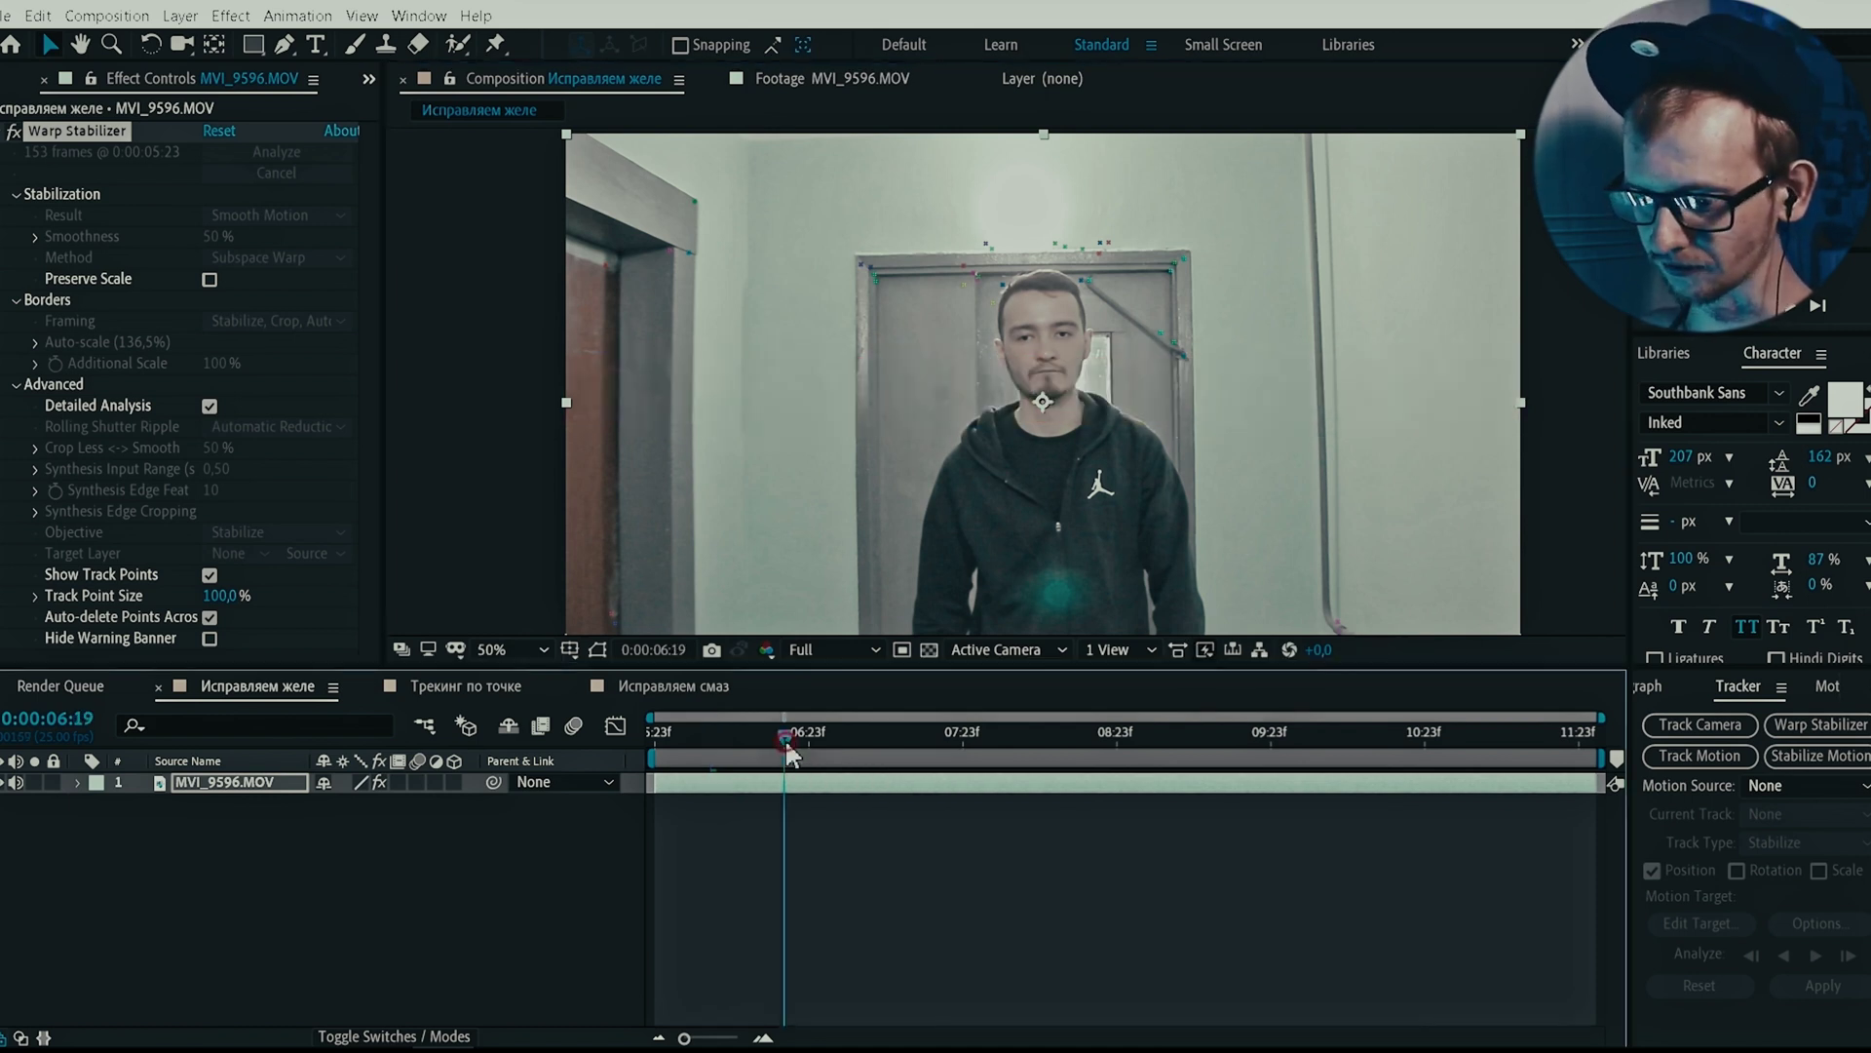
mouse_move(1223, 609)
mouse_down()
mouse_move(1174, 450)
mouse_move(1127, 423)
mouse_move(1131, 312)
mouse_up()
click(1596, 738)
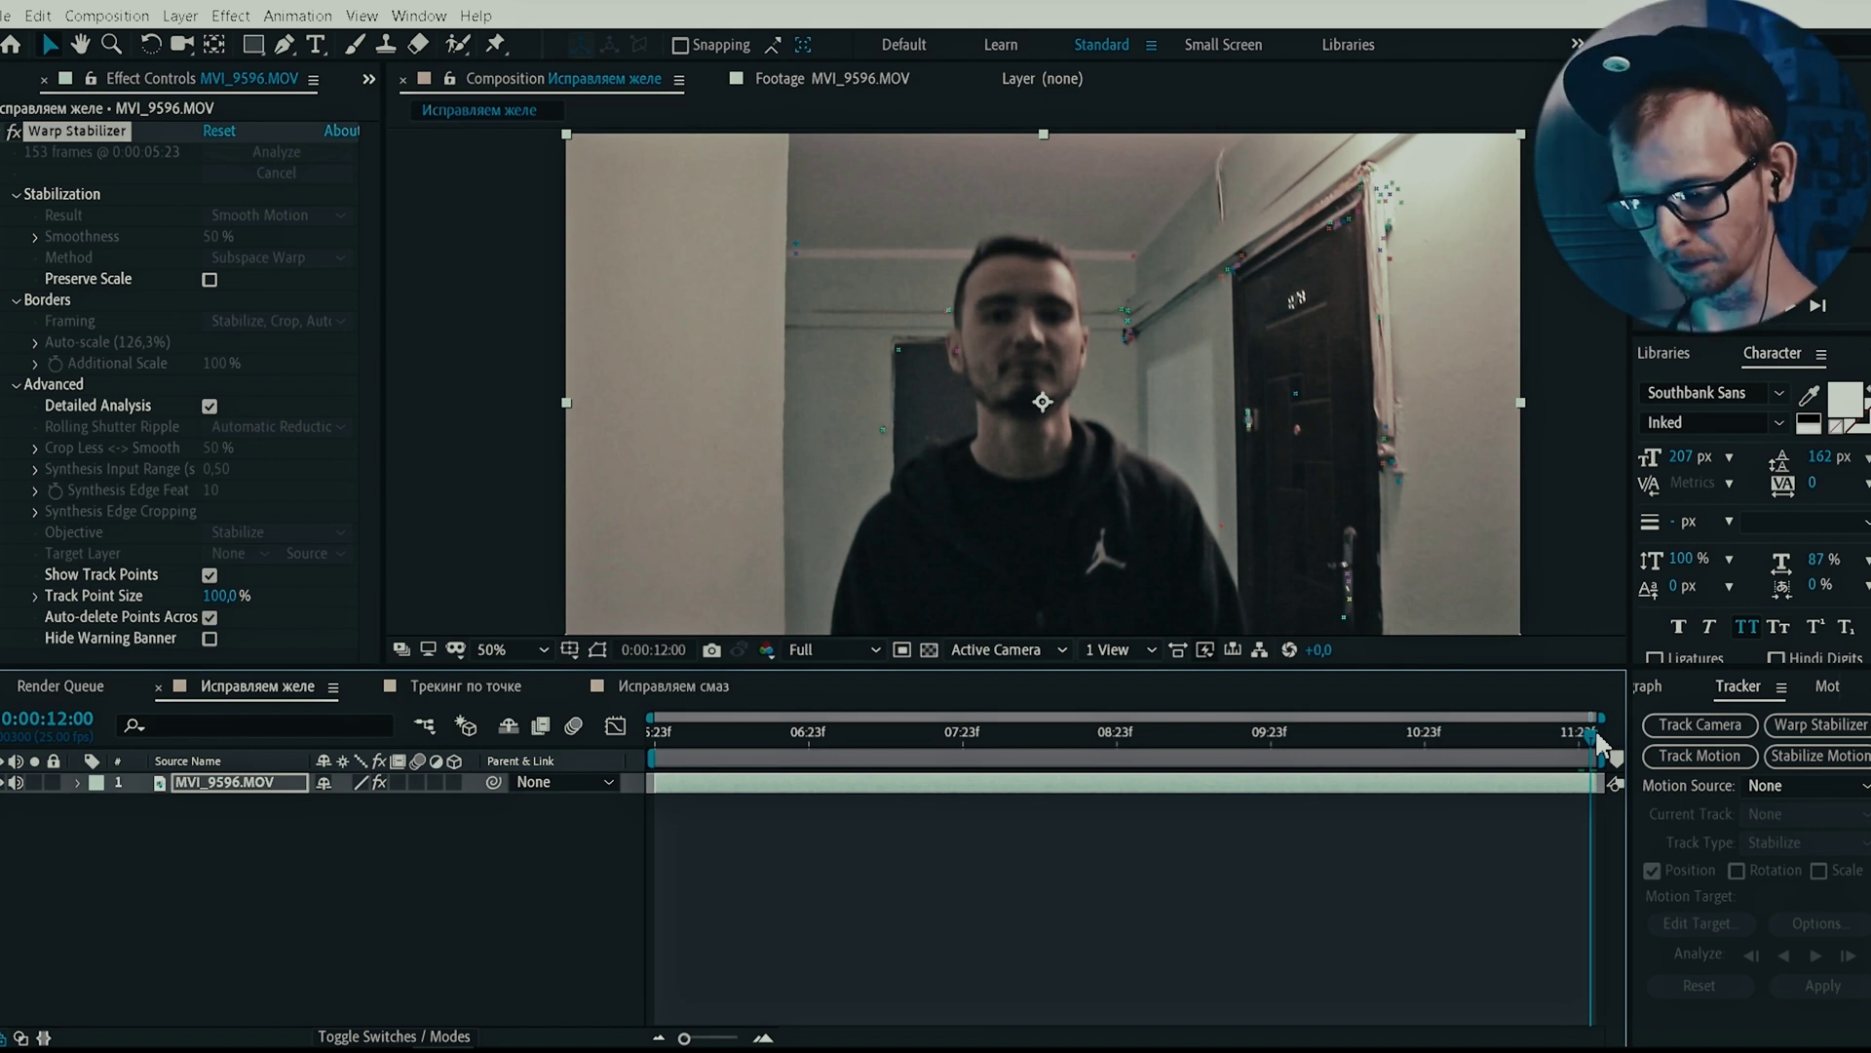
click(659, 741)
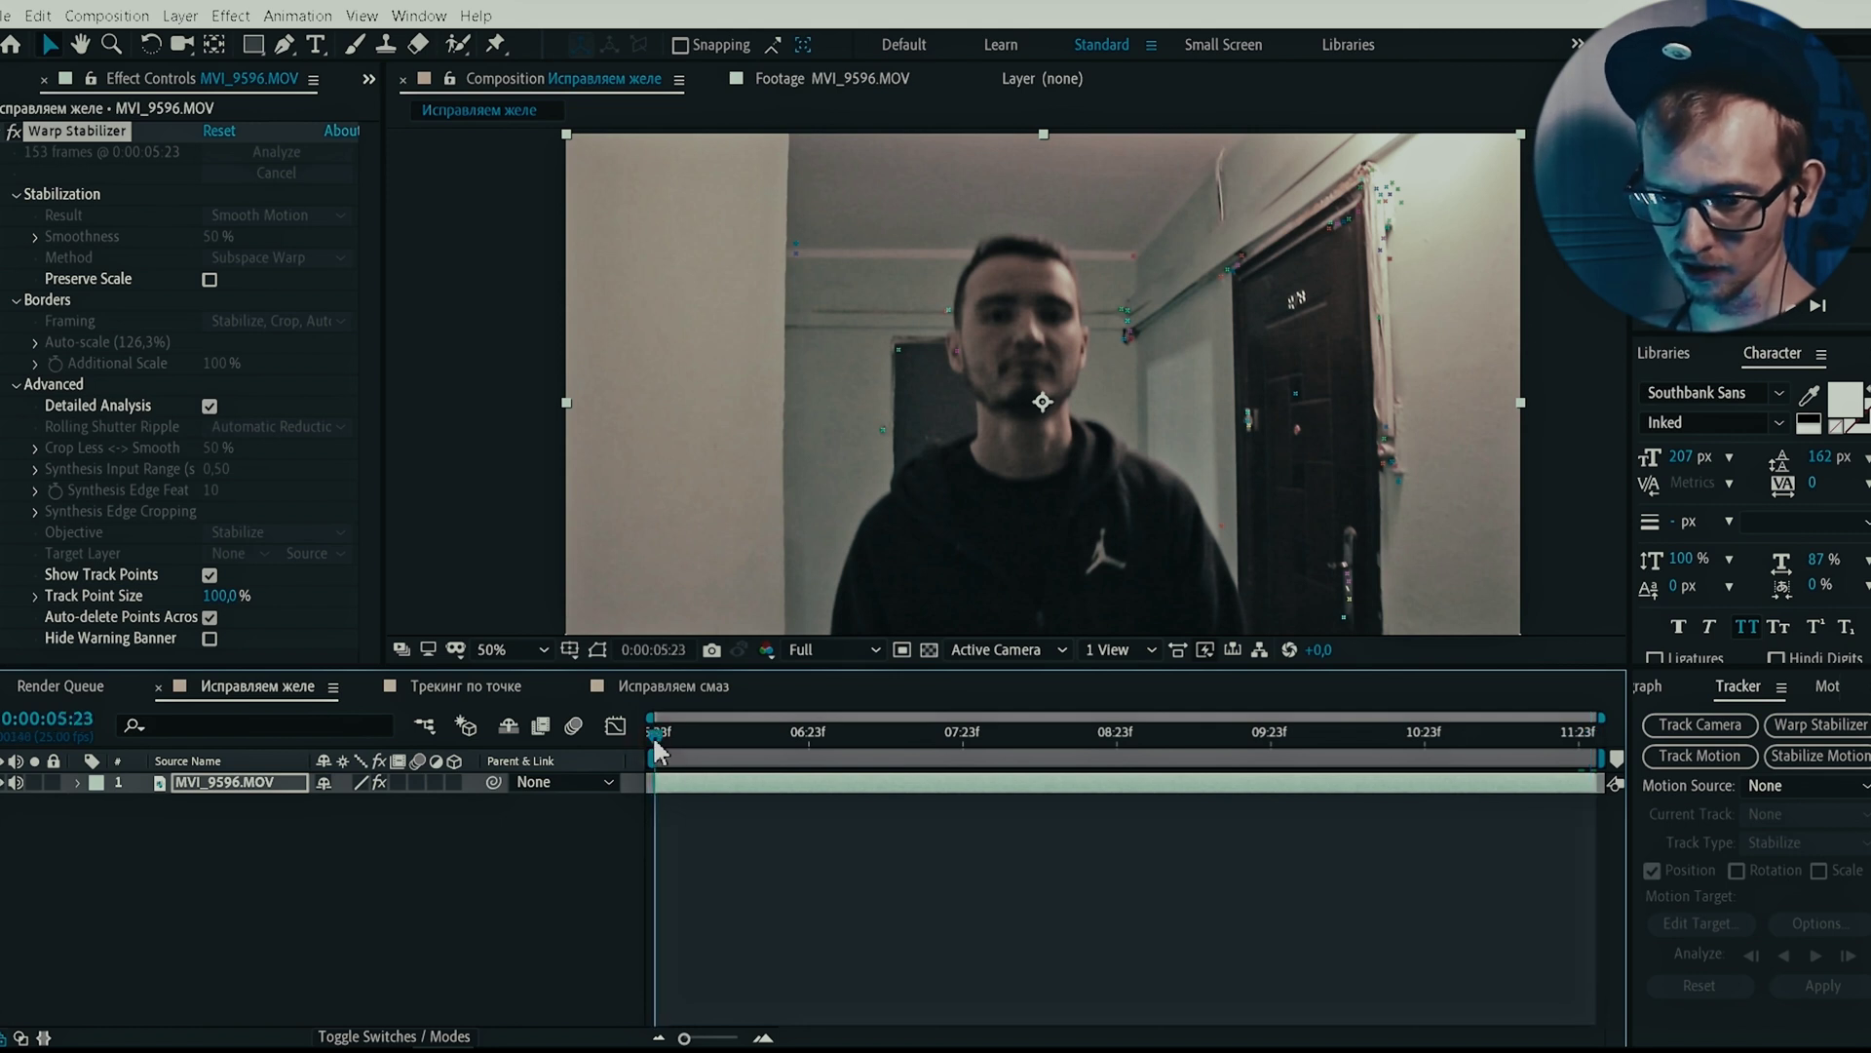
click(493, 886)
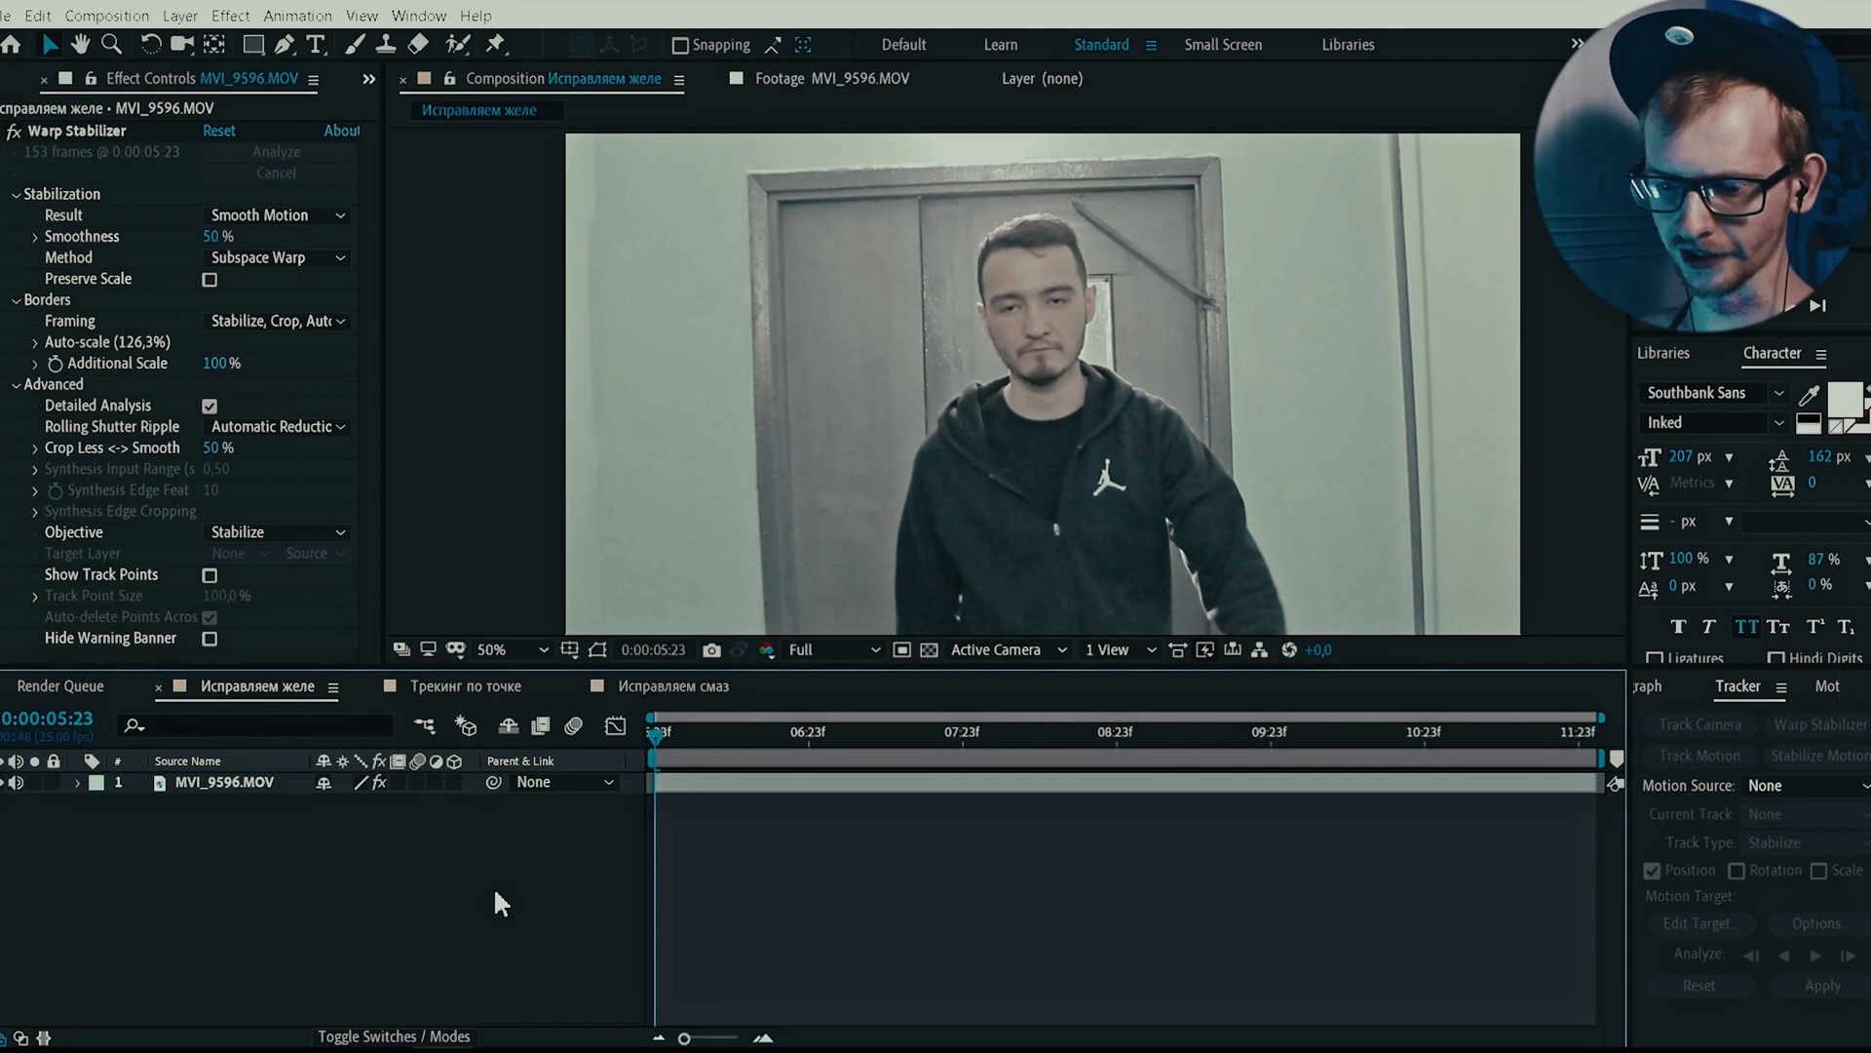
Step: Delete the track points still on the man at 0:00:08:10 and turn Show Track Points off
drag(1196, 729, 1037, 750)
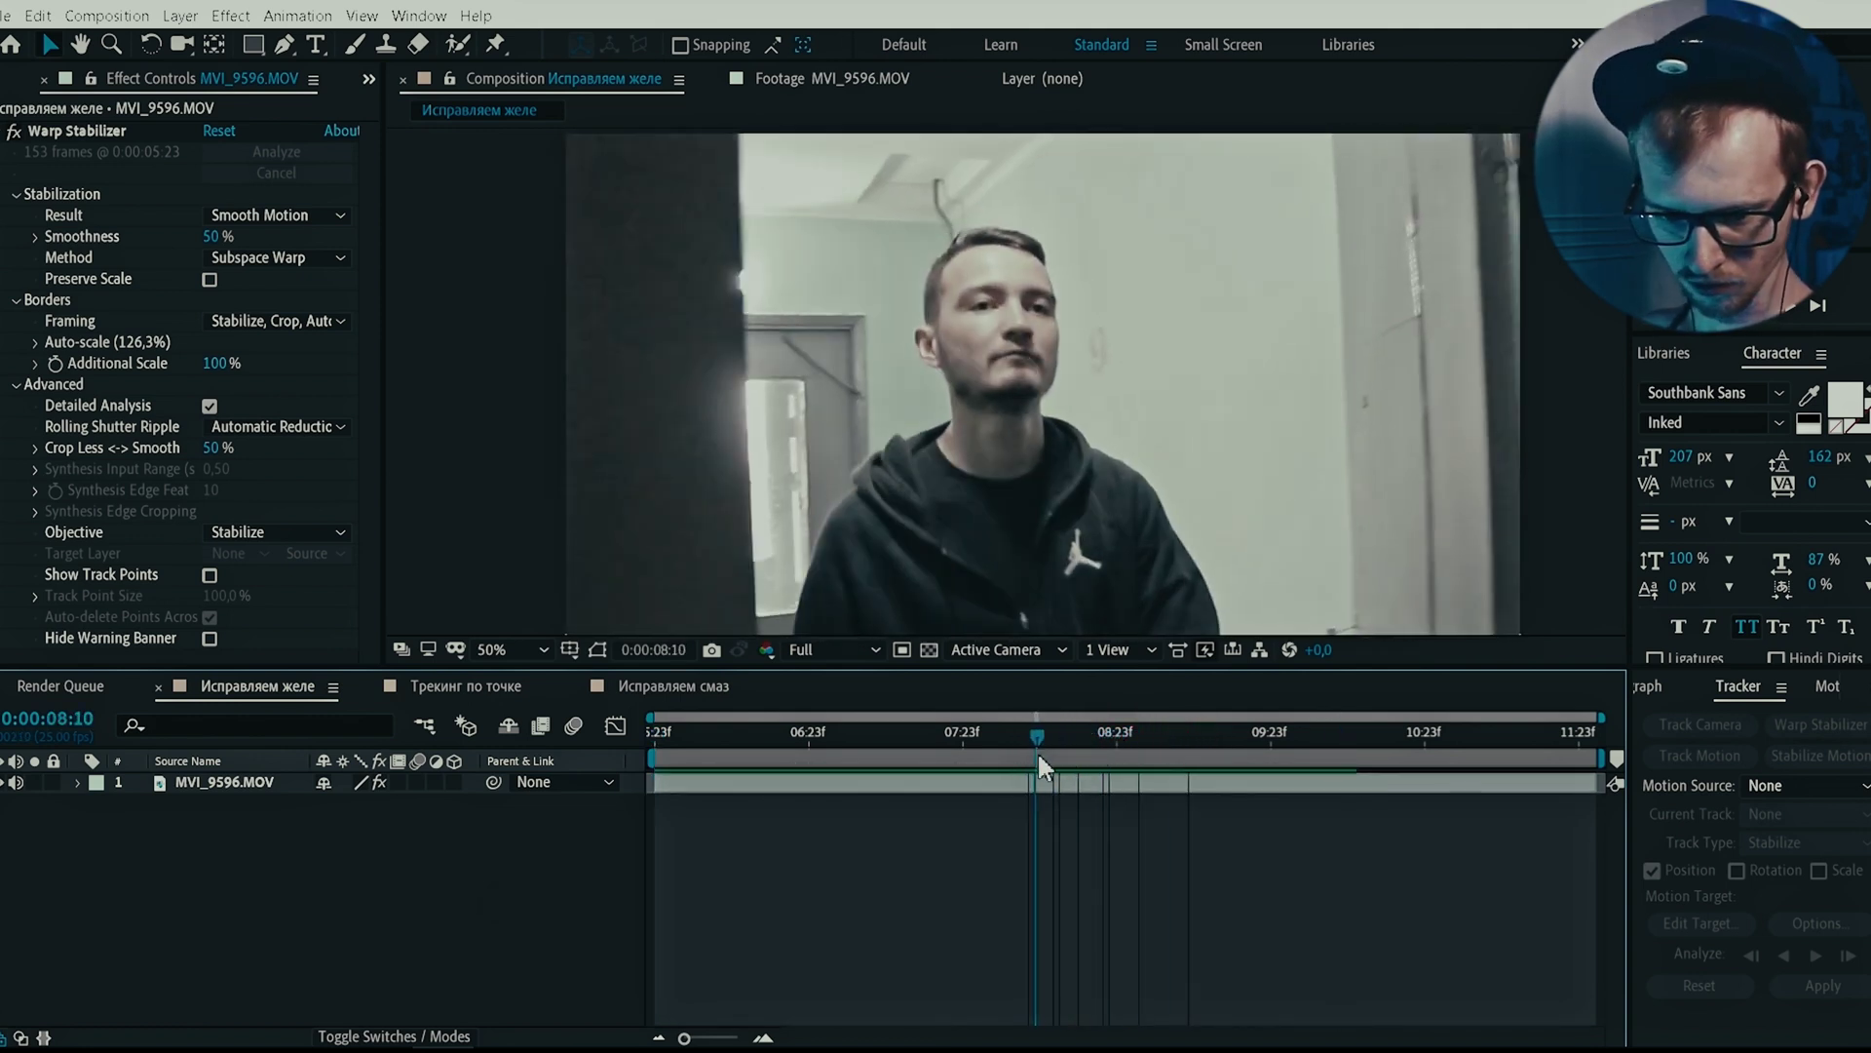
click(209, 576)
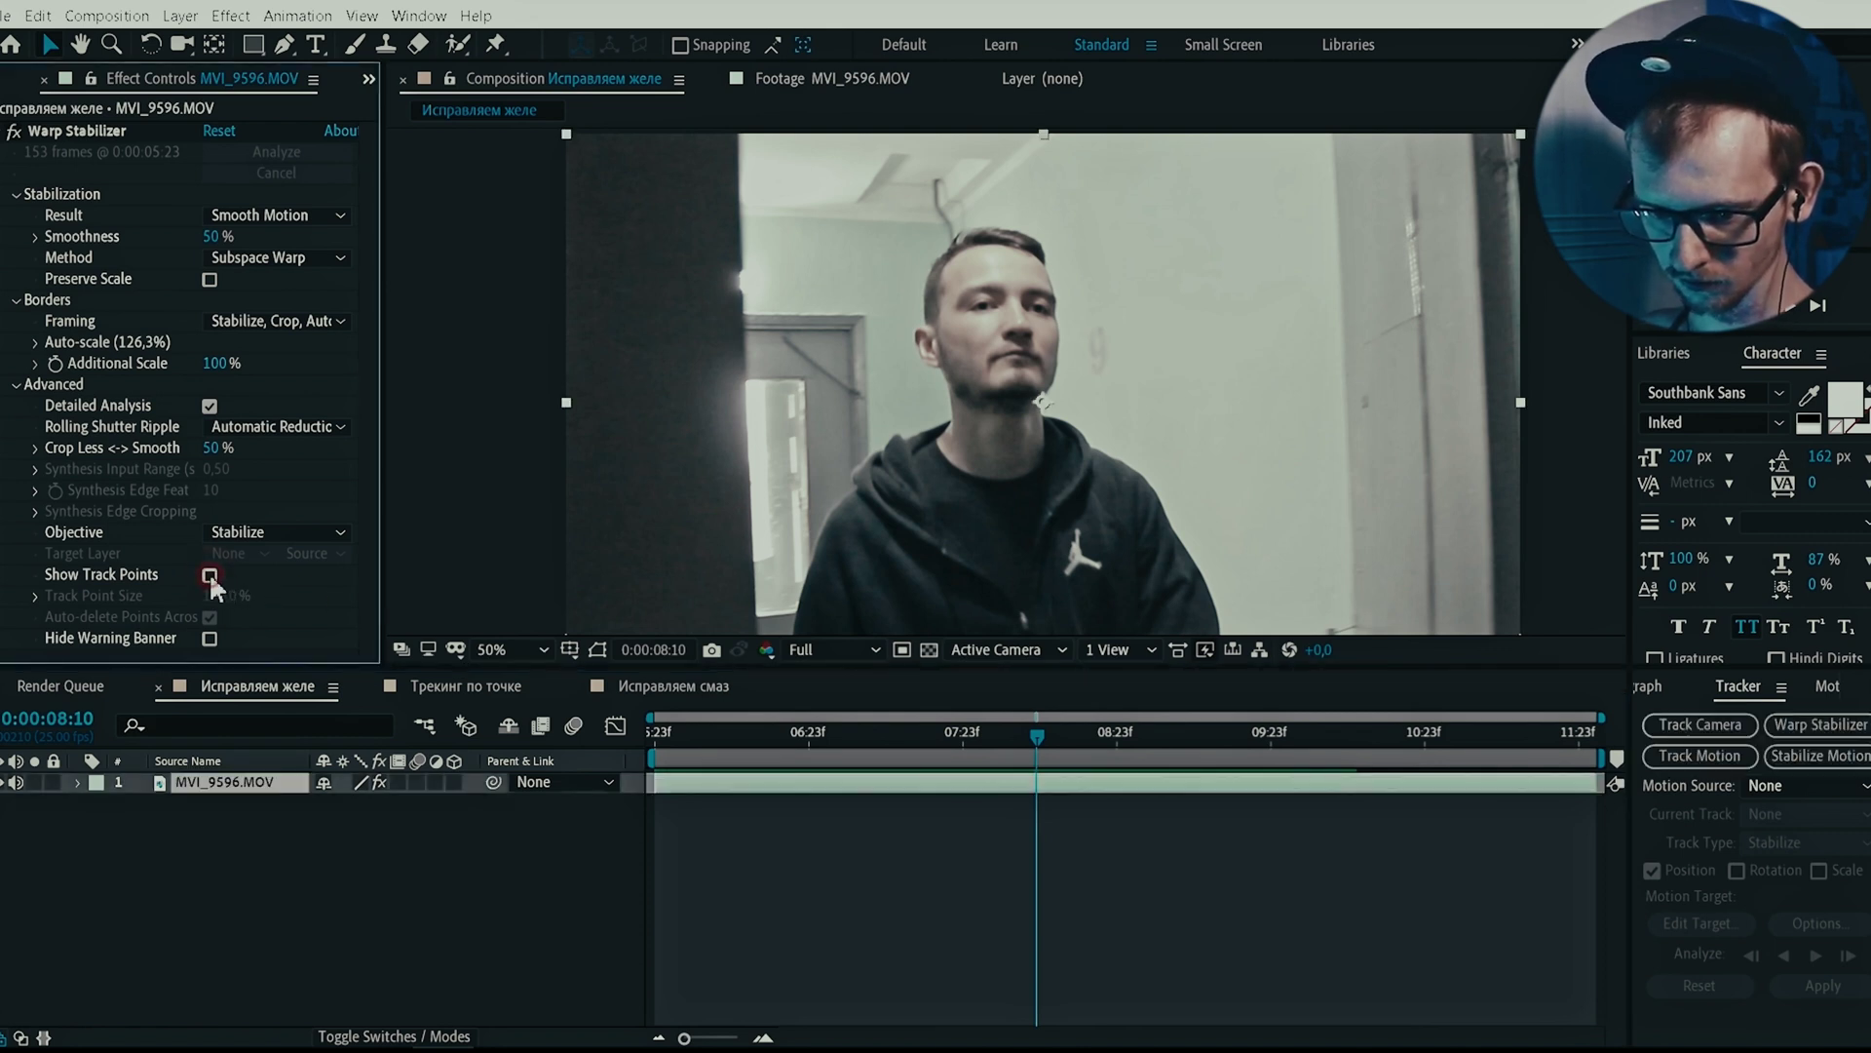
click(208, 575)
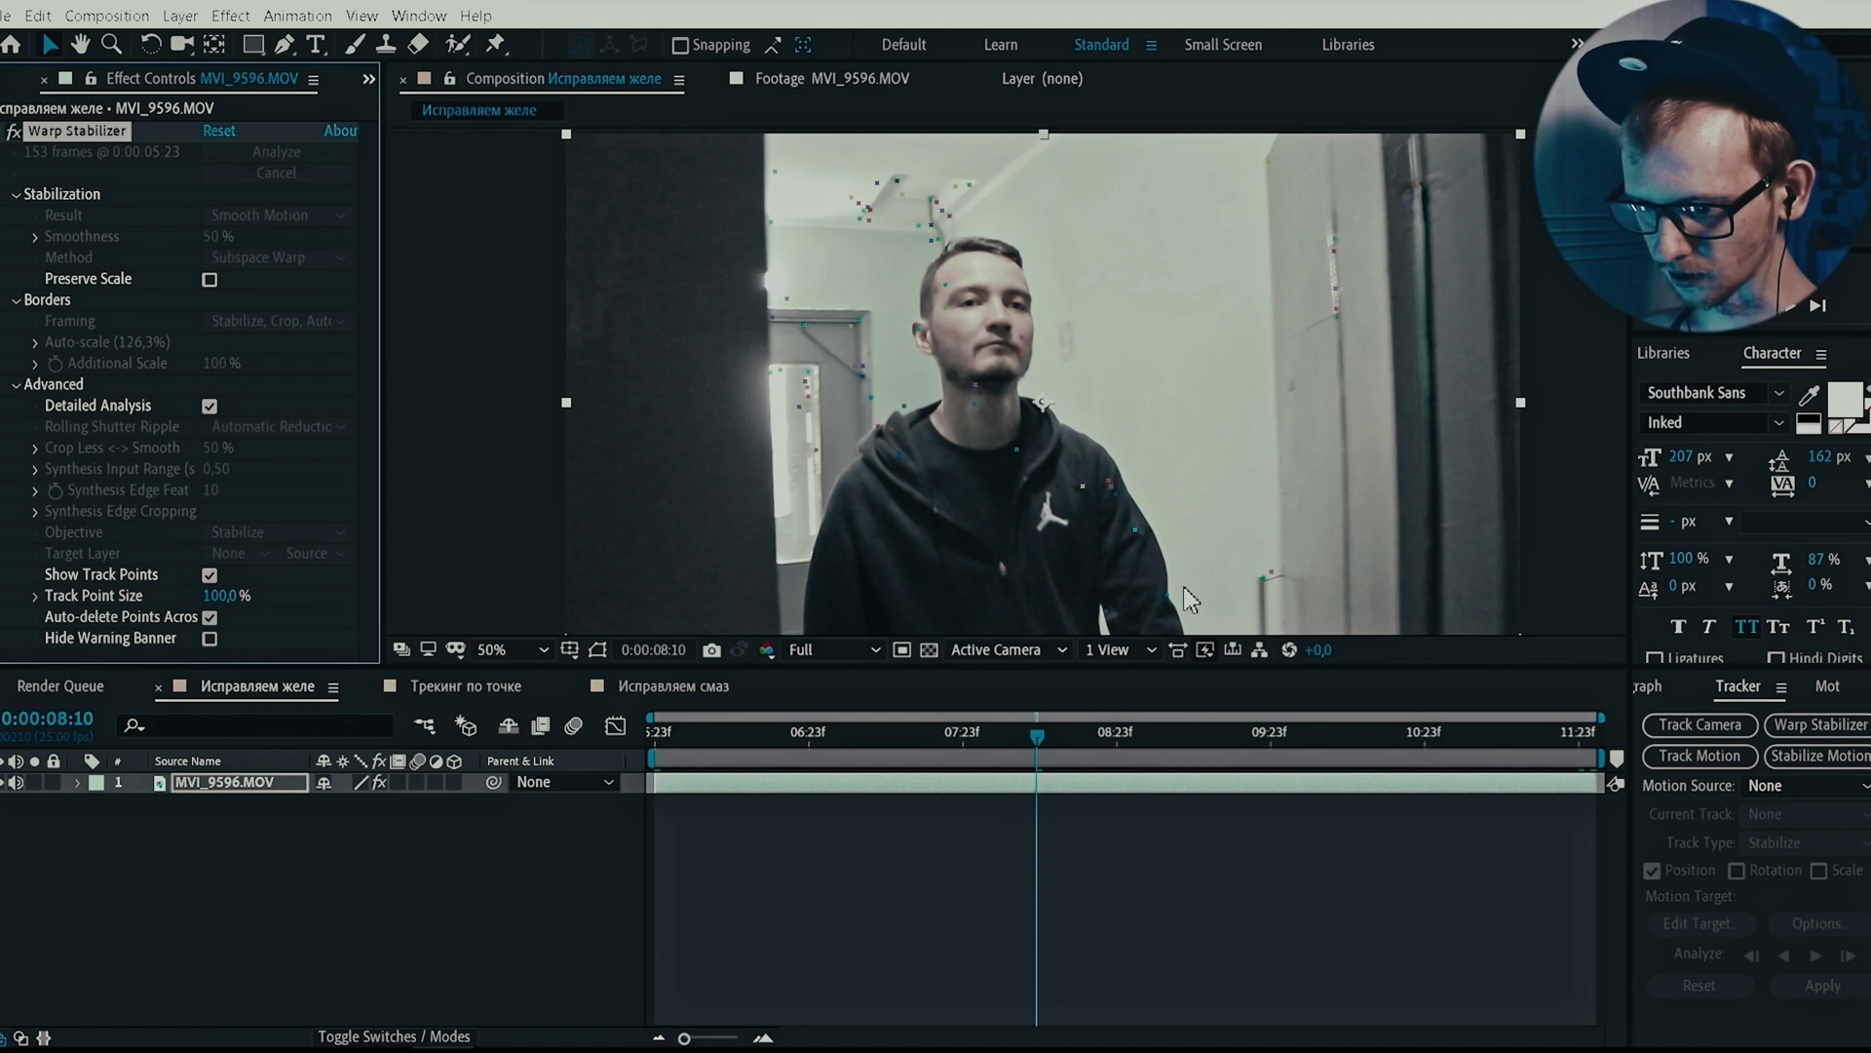
mouse_move(1173, 616)
mouse_down()
mouse_move(913, 358)
mouse_move(917, 382)
mouse_move(877, 407)
mouse_move(792, 552)
mouse_move(1153, 672)
mouse_up()
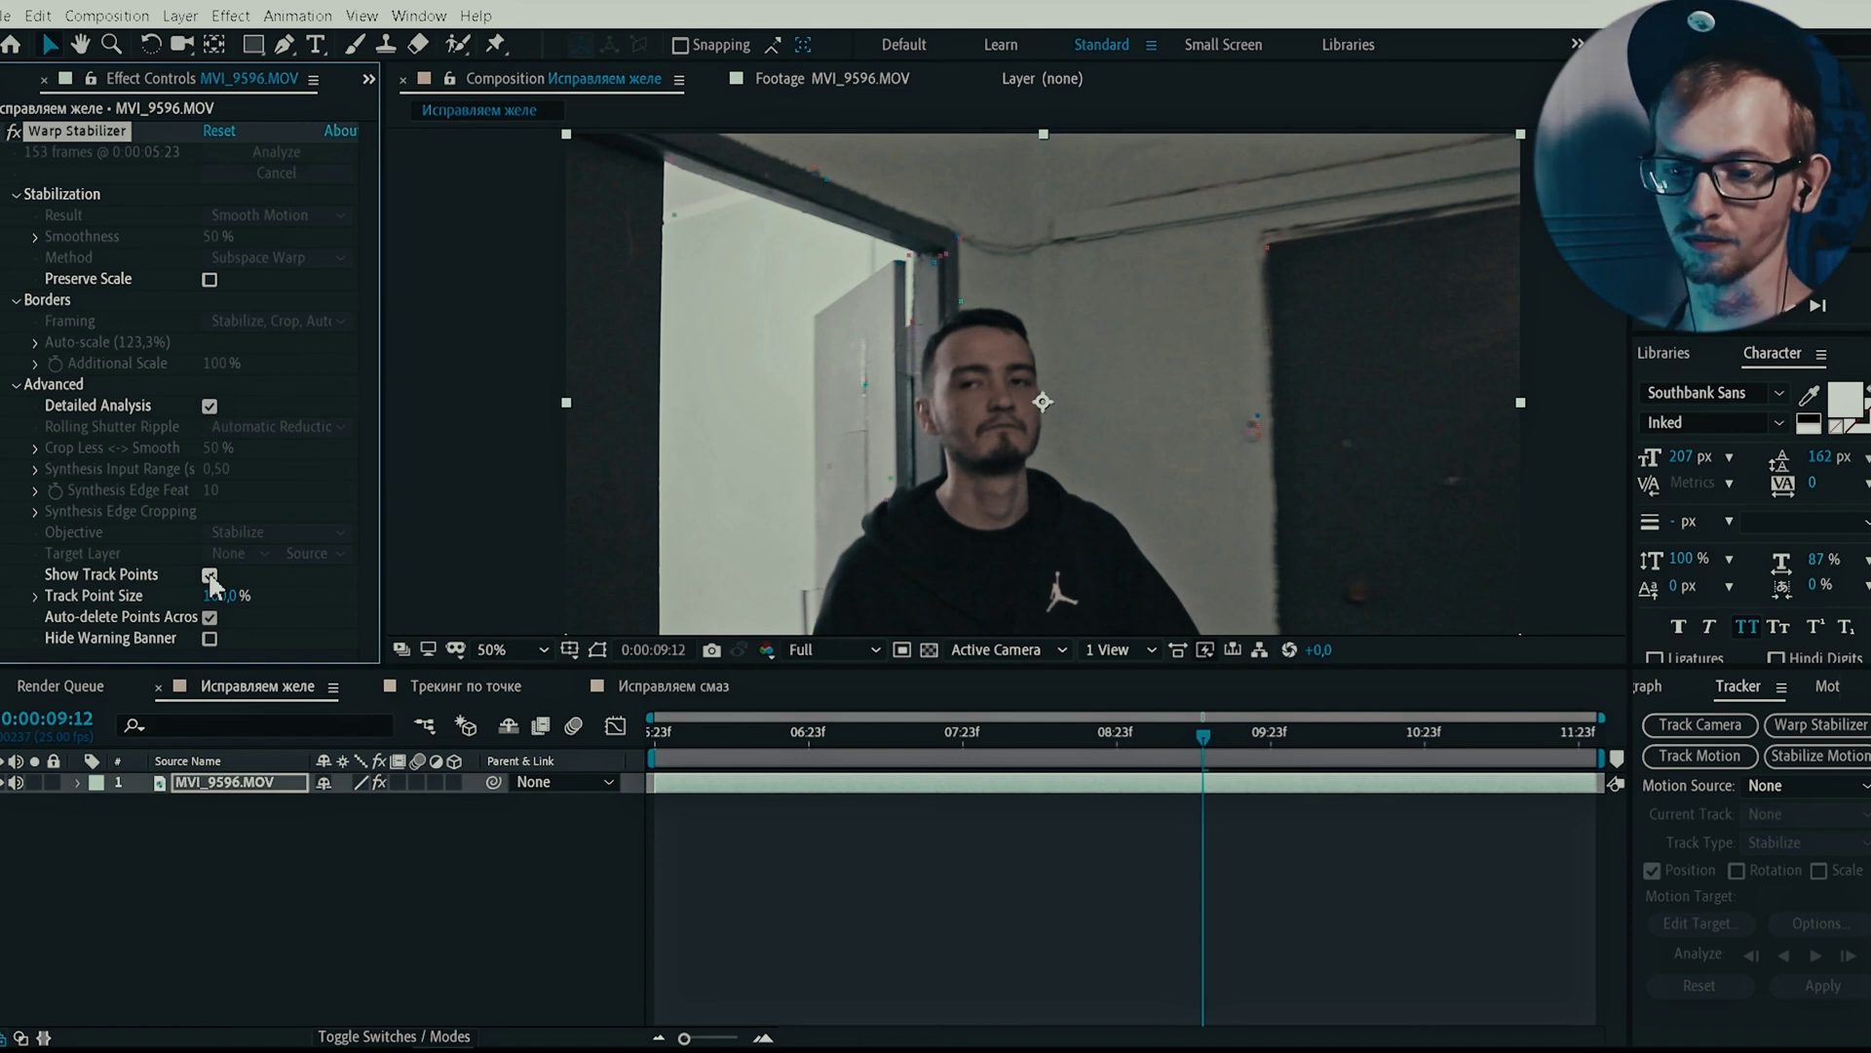
click(209, 576)
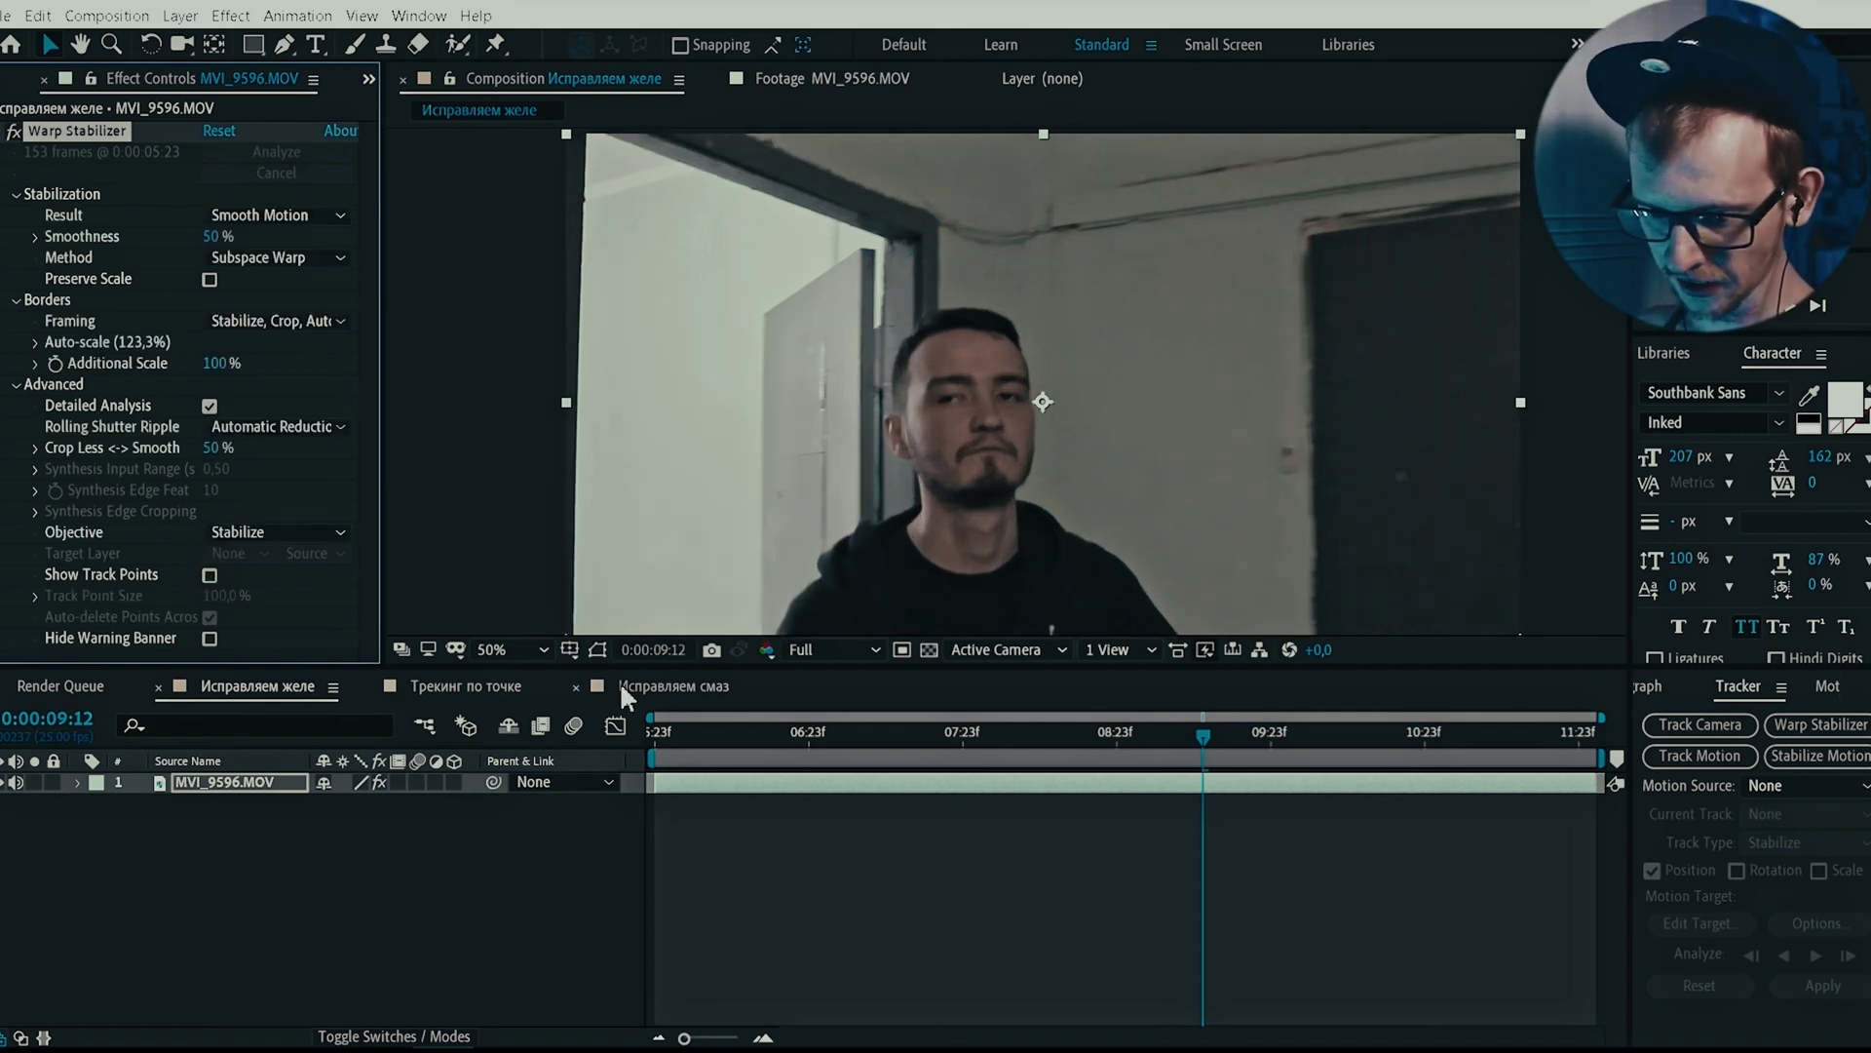
Step: Play the stabilized clip from its first frame to check the result, and collapse the Warp Stabilizer settings
click(653, 735)
key(space)
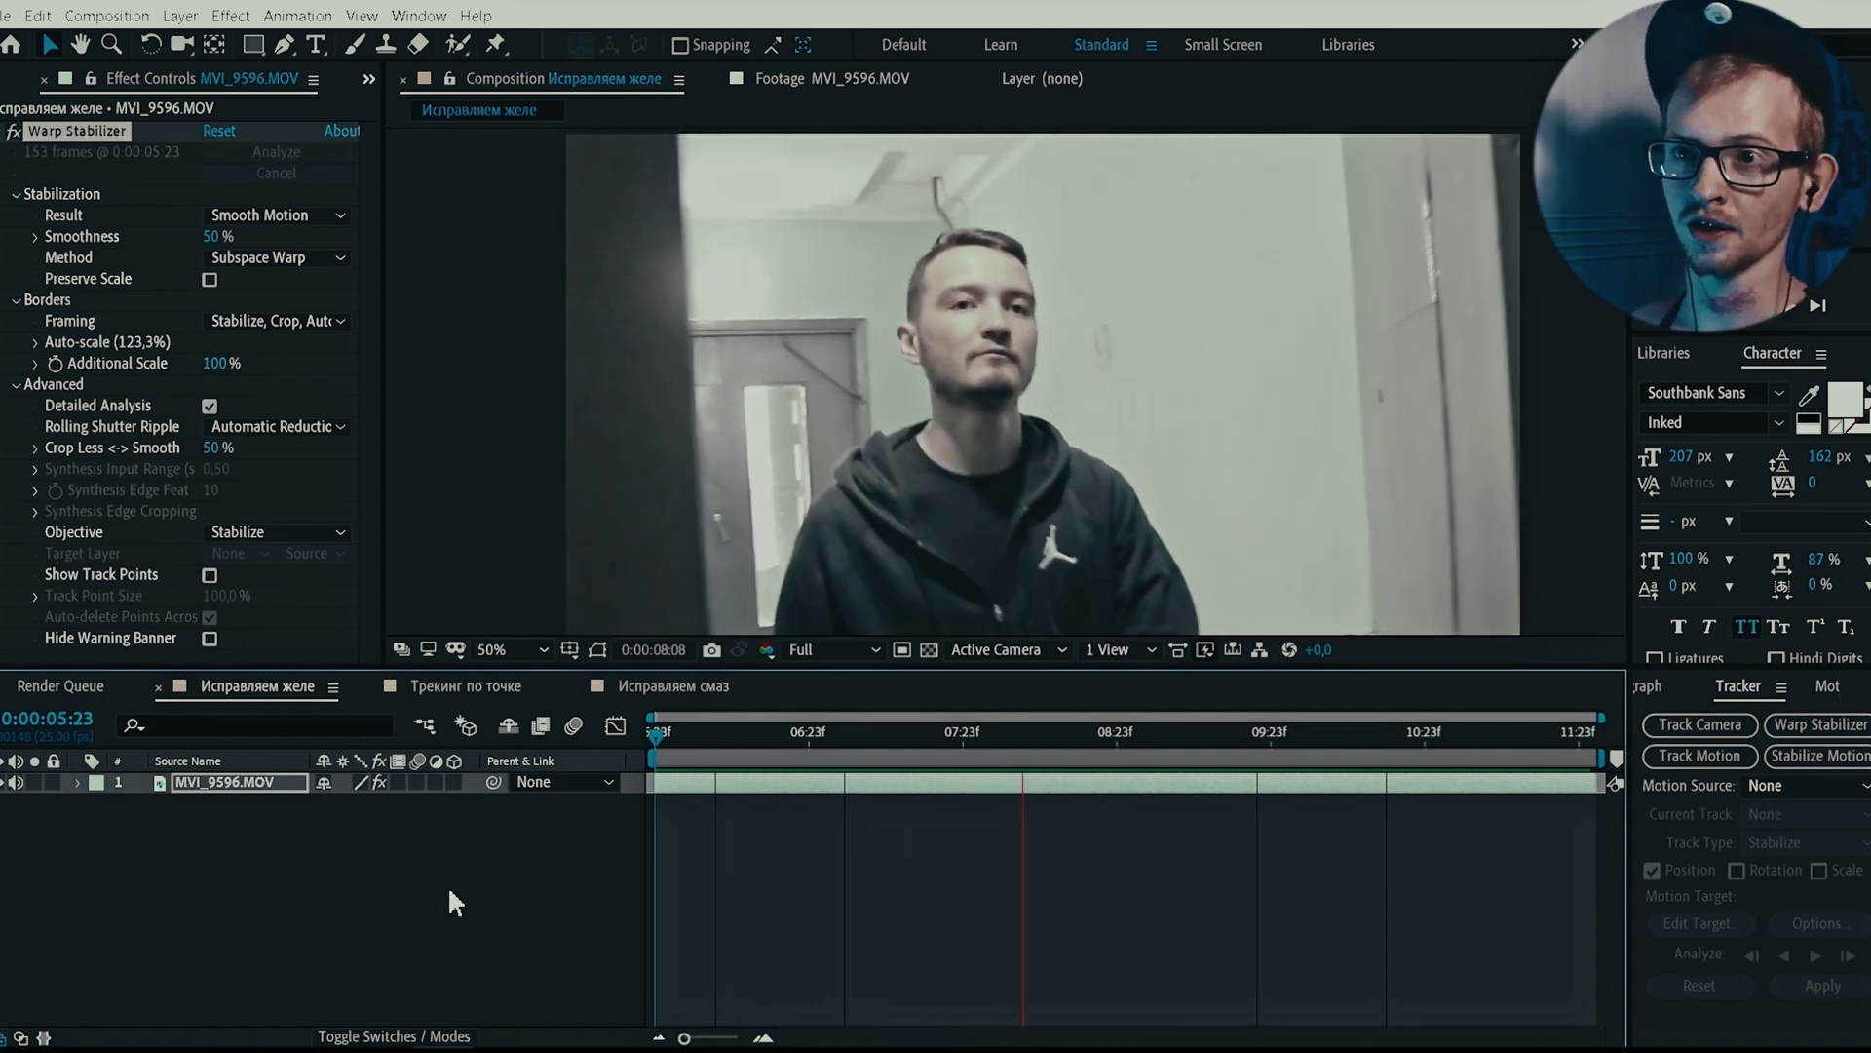
key(space)
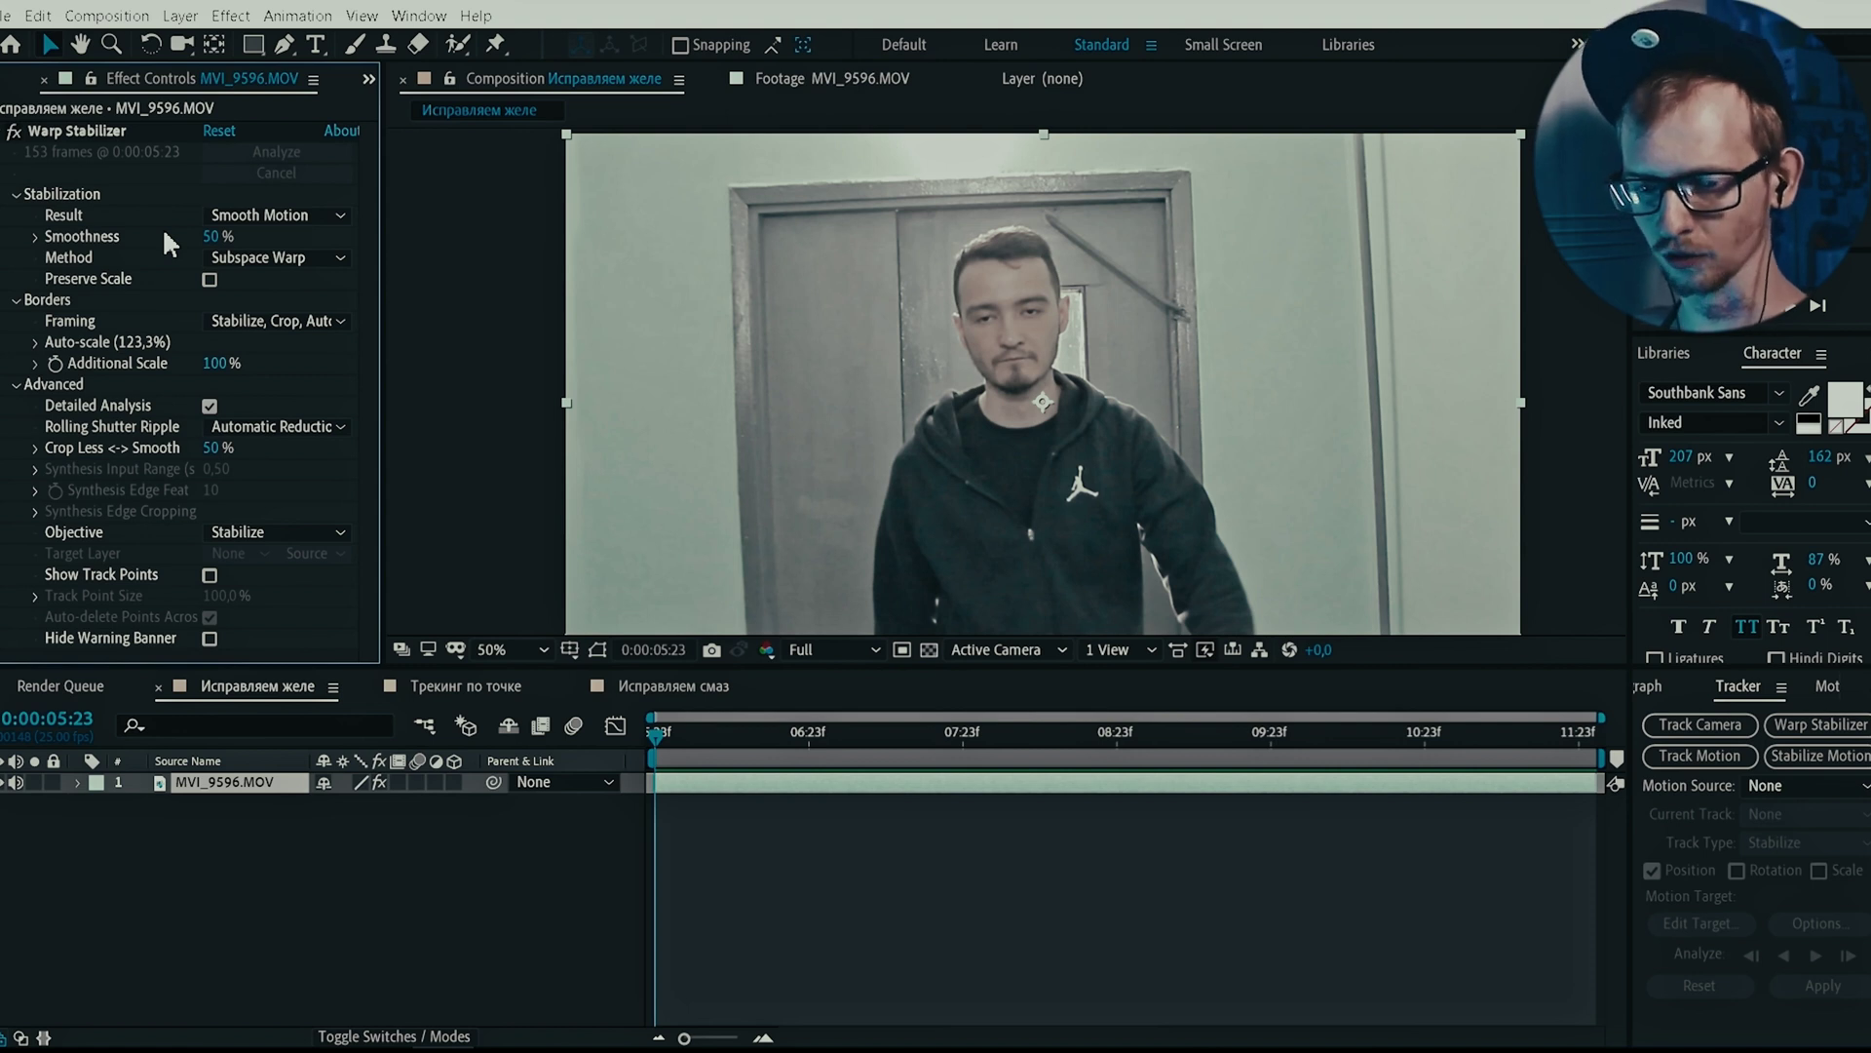
click(3, 133)
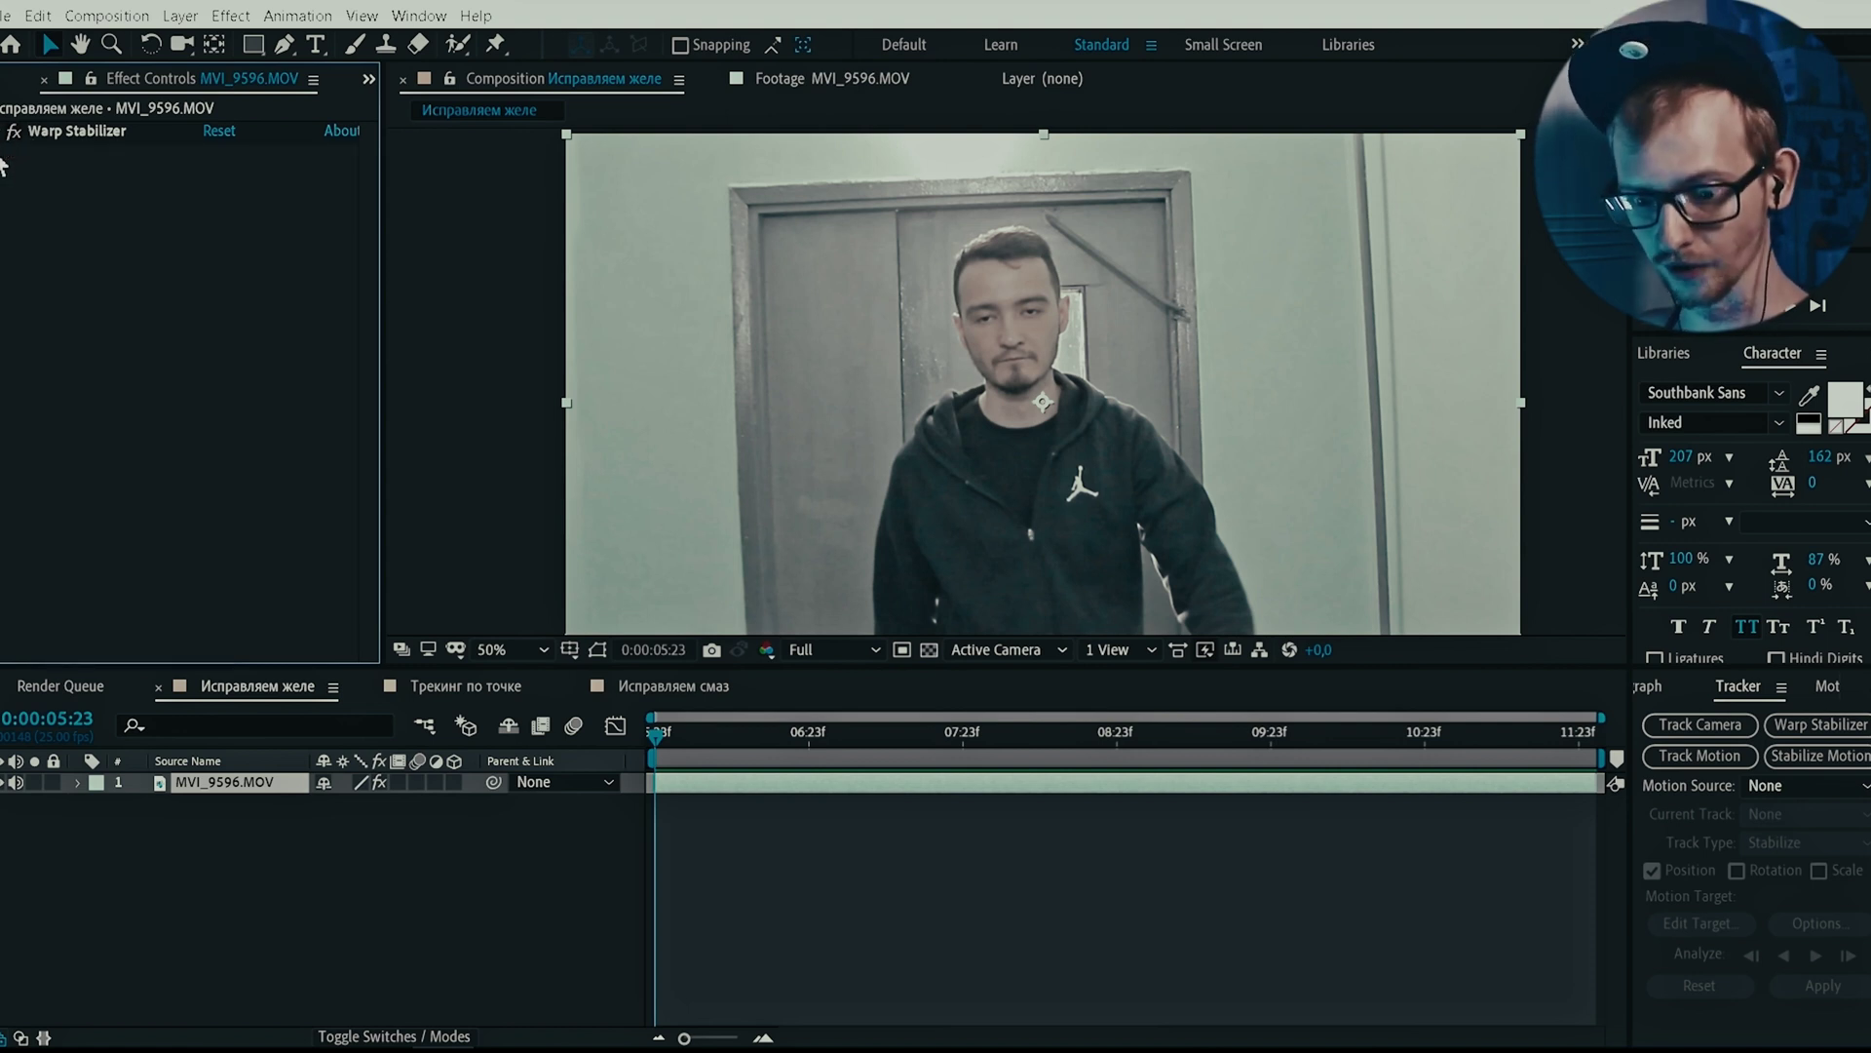
Step: Switch to the Трекинг по точке composition and start Stabilize Motion on its video layer
click(476, 688)
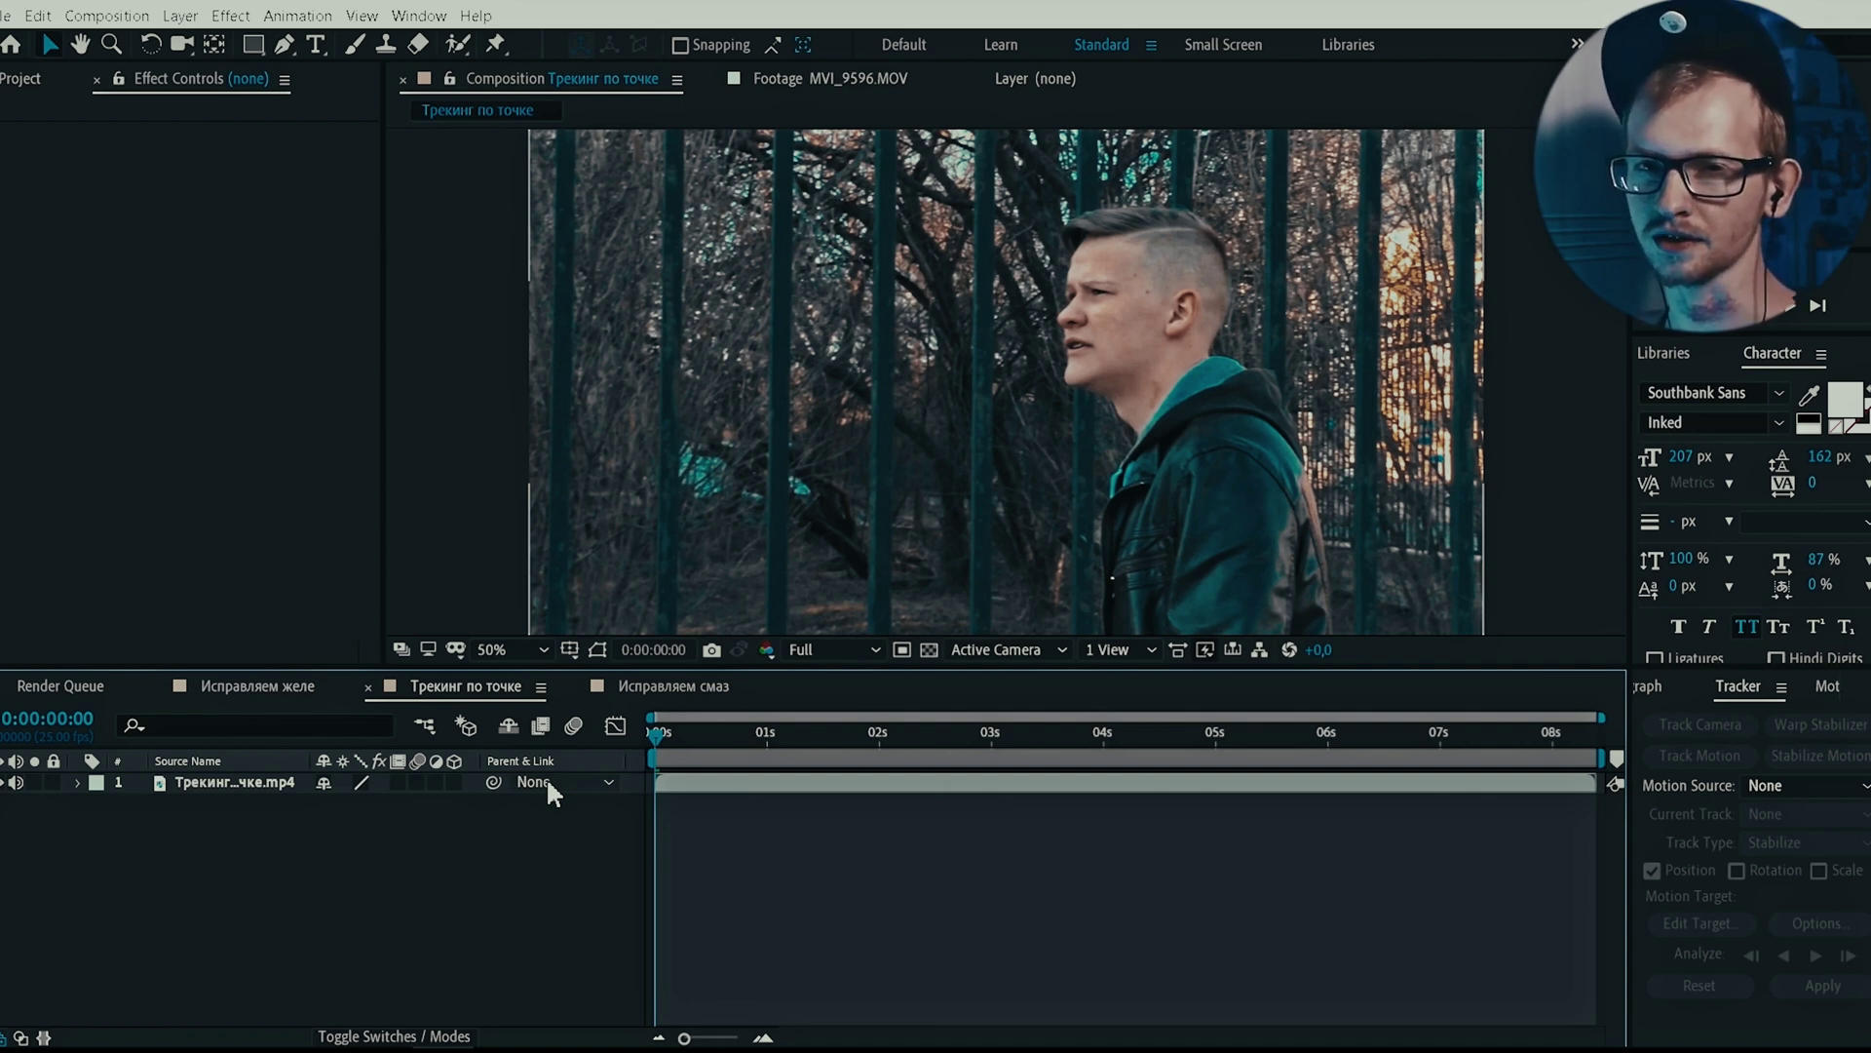
click(546, 776)
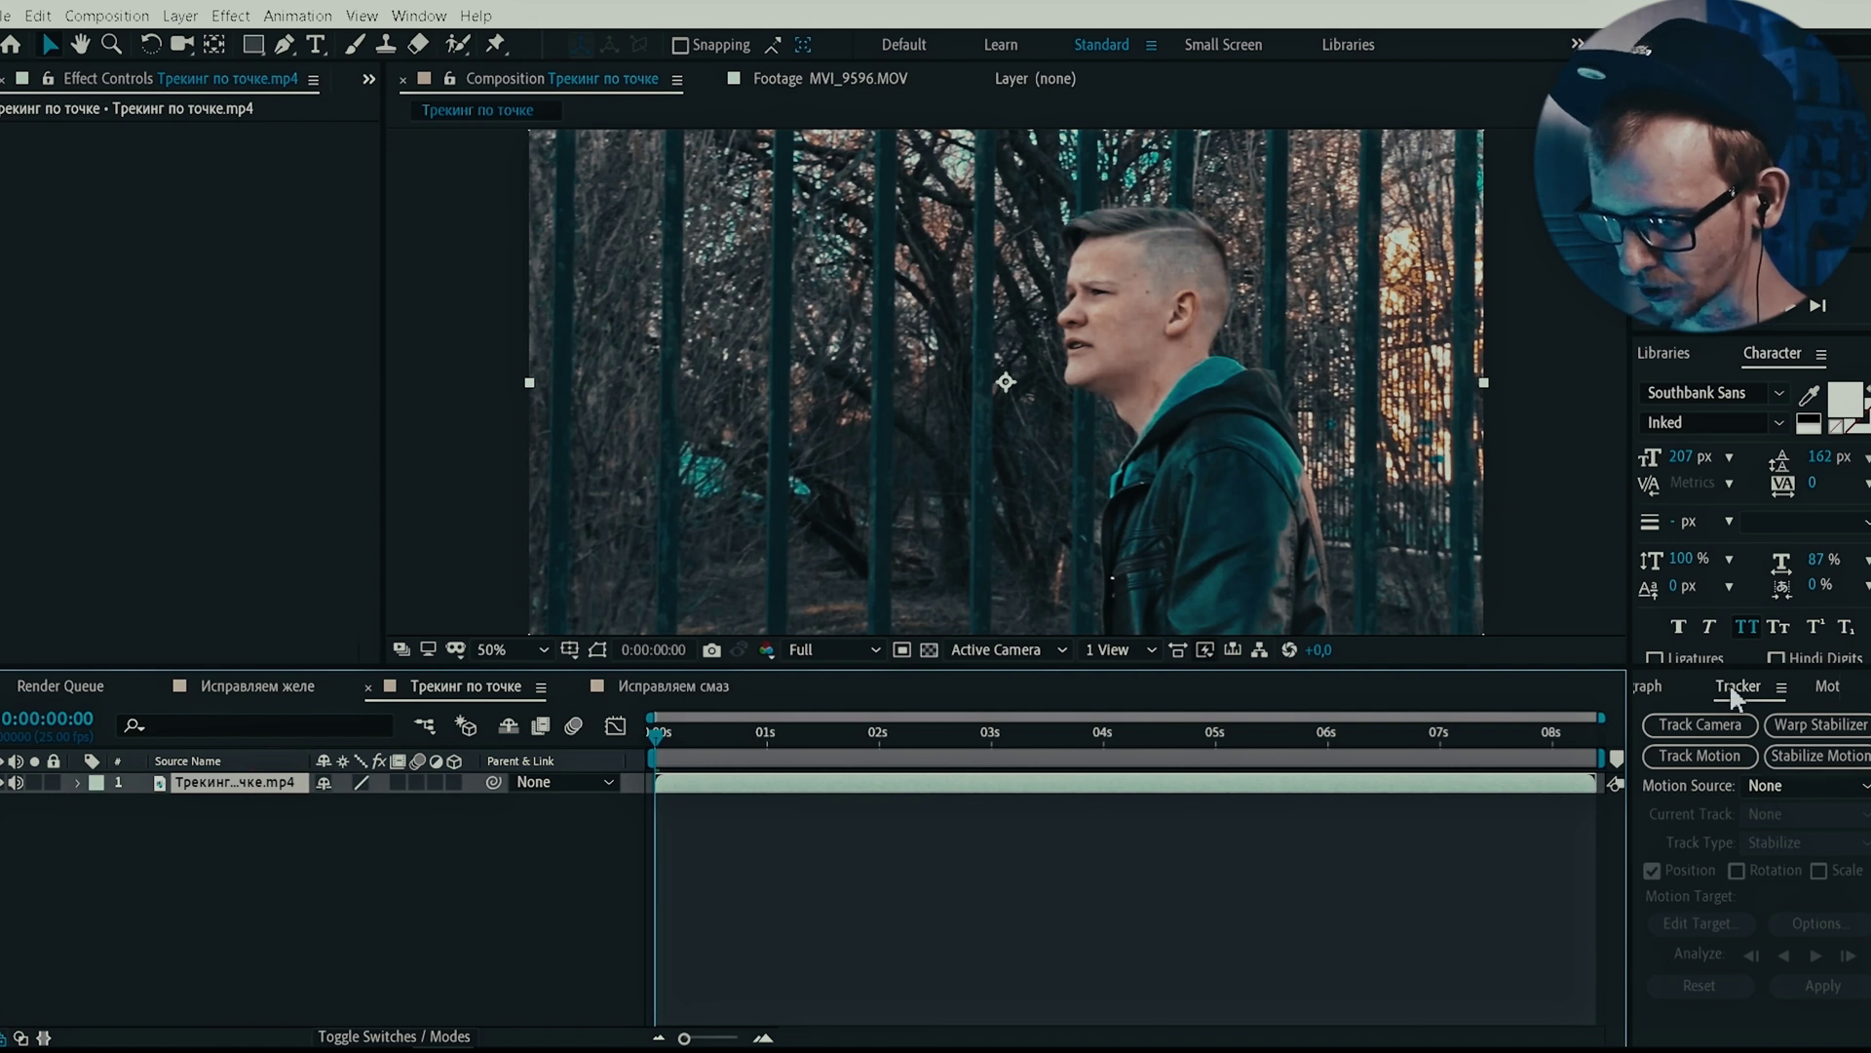
click(1797, 757)
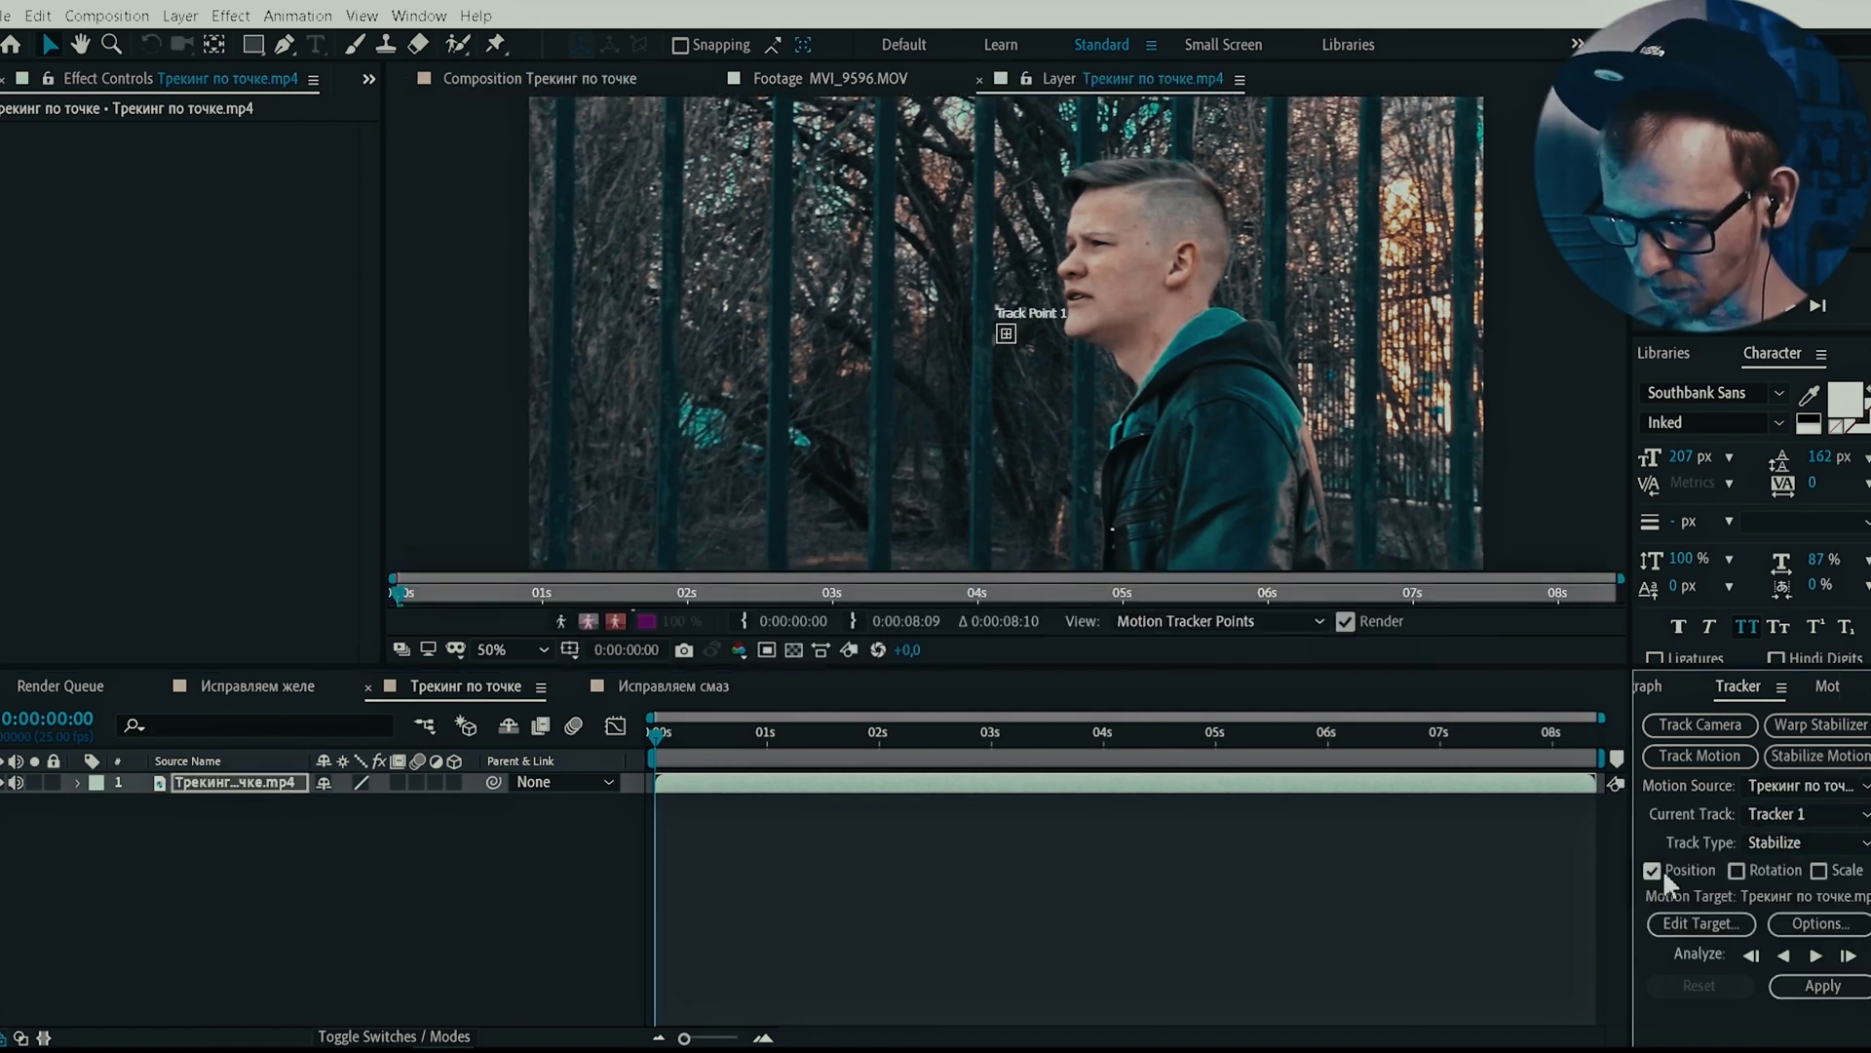
Step: Fit Track Point 1's feature and search regions around the man's ear, analyze forward, and stop when the tracking drifts
scroll(1123, 269, up, 4)
drag(640, 557, 1257, 351)
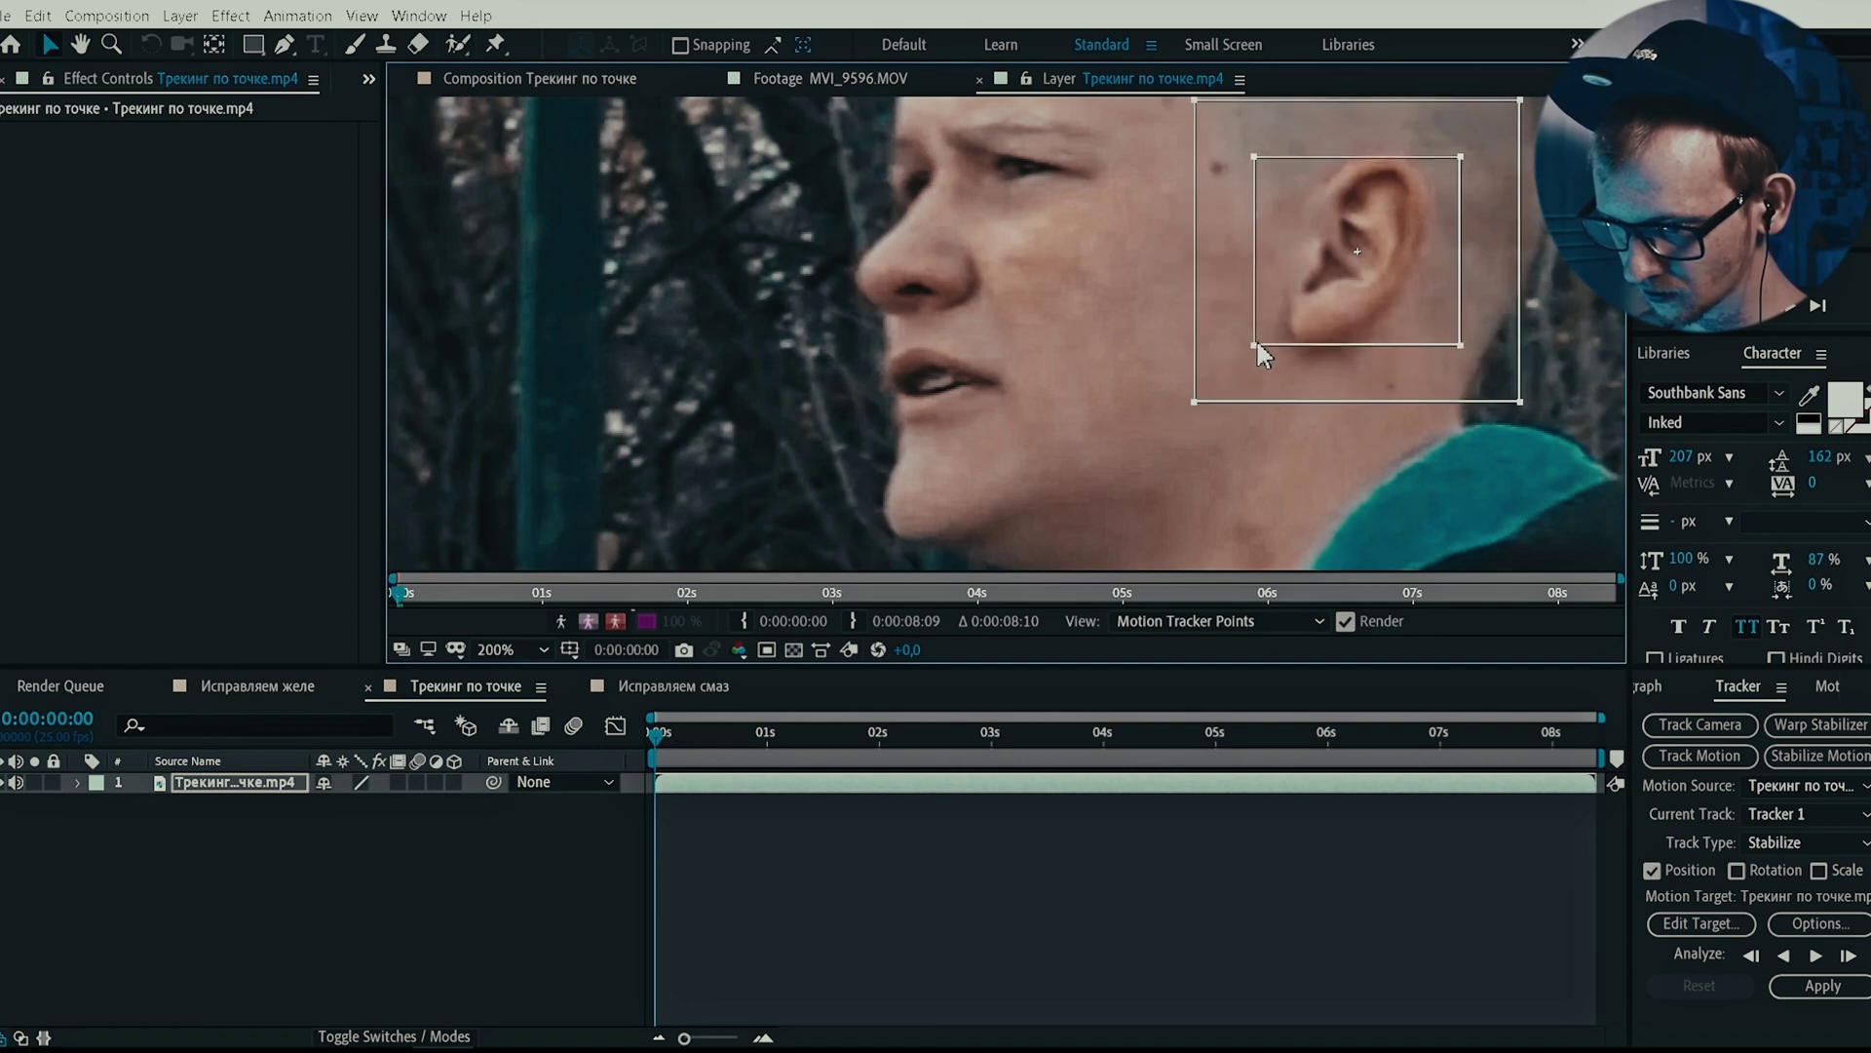
scroll(1263, 353, down, 4)
click(1815, 955)
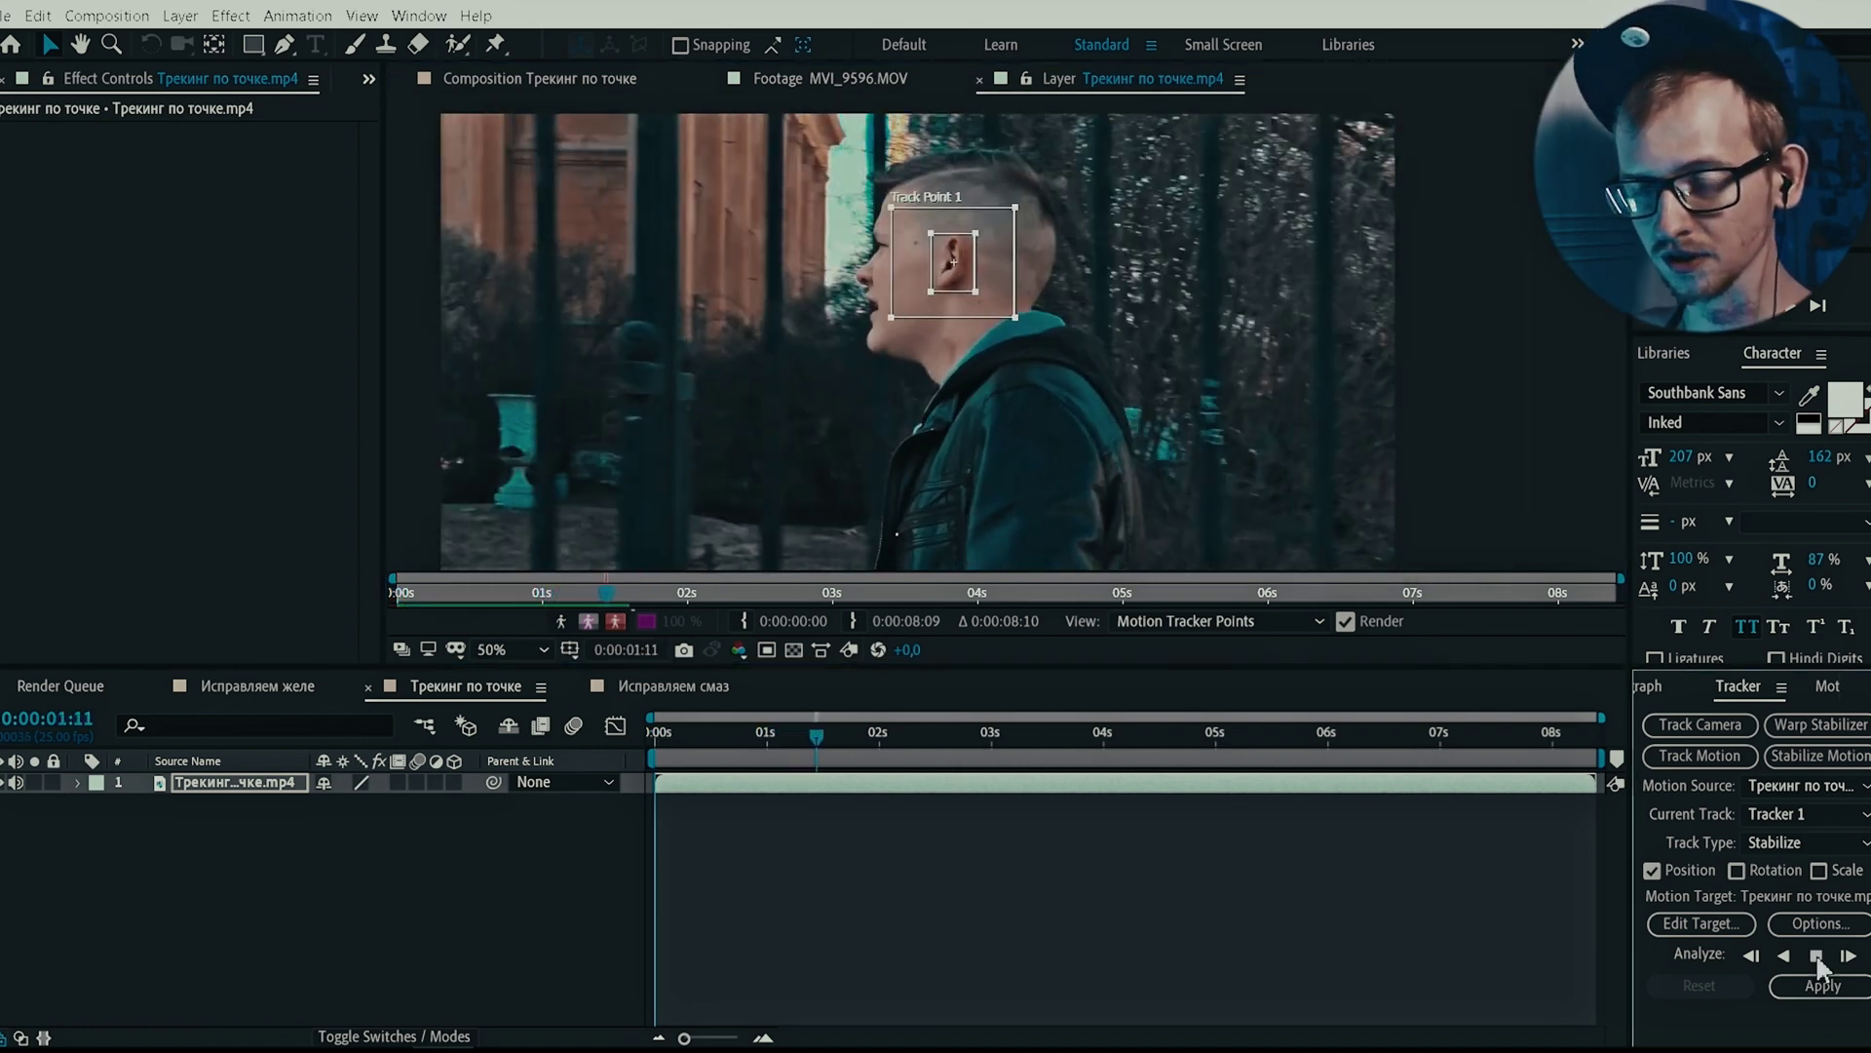
click(1815, 955)
Step: Move the drifted track point back onto the man's ear from 0:00:01:23 and analyze the rest of the clip
scroll(1009, 380, up, 2)
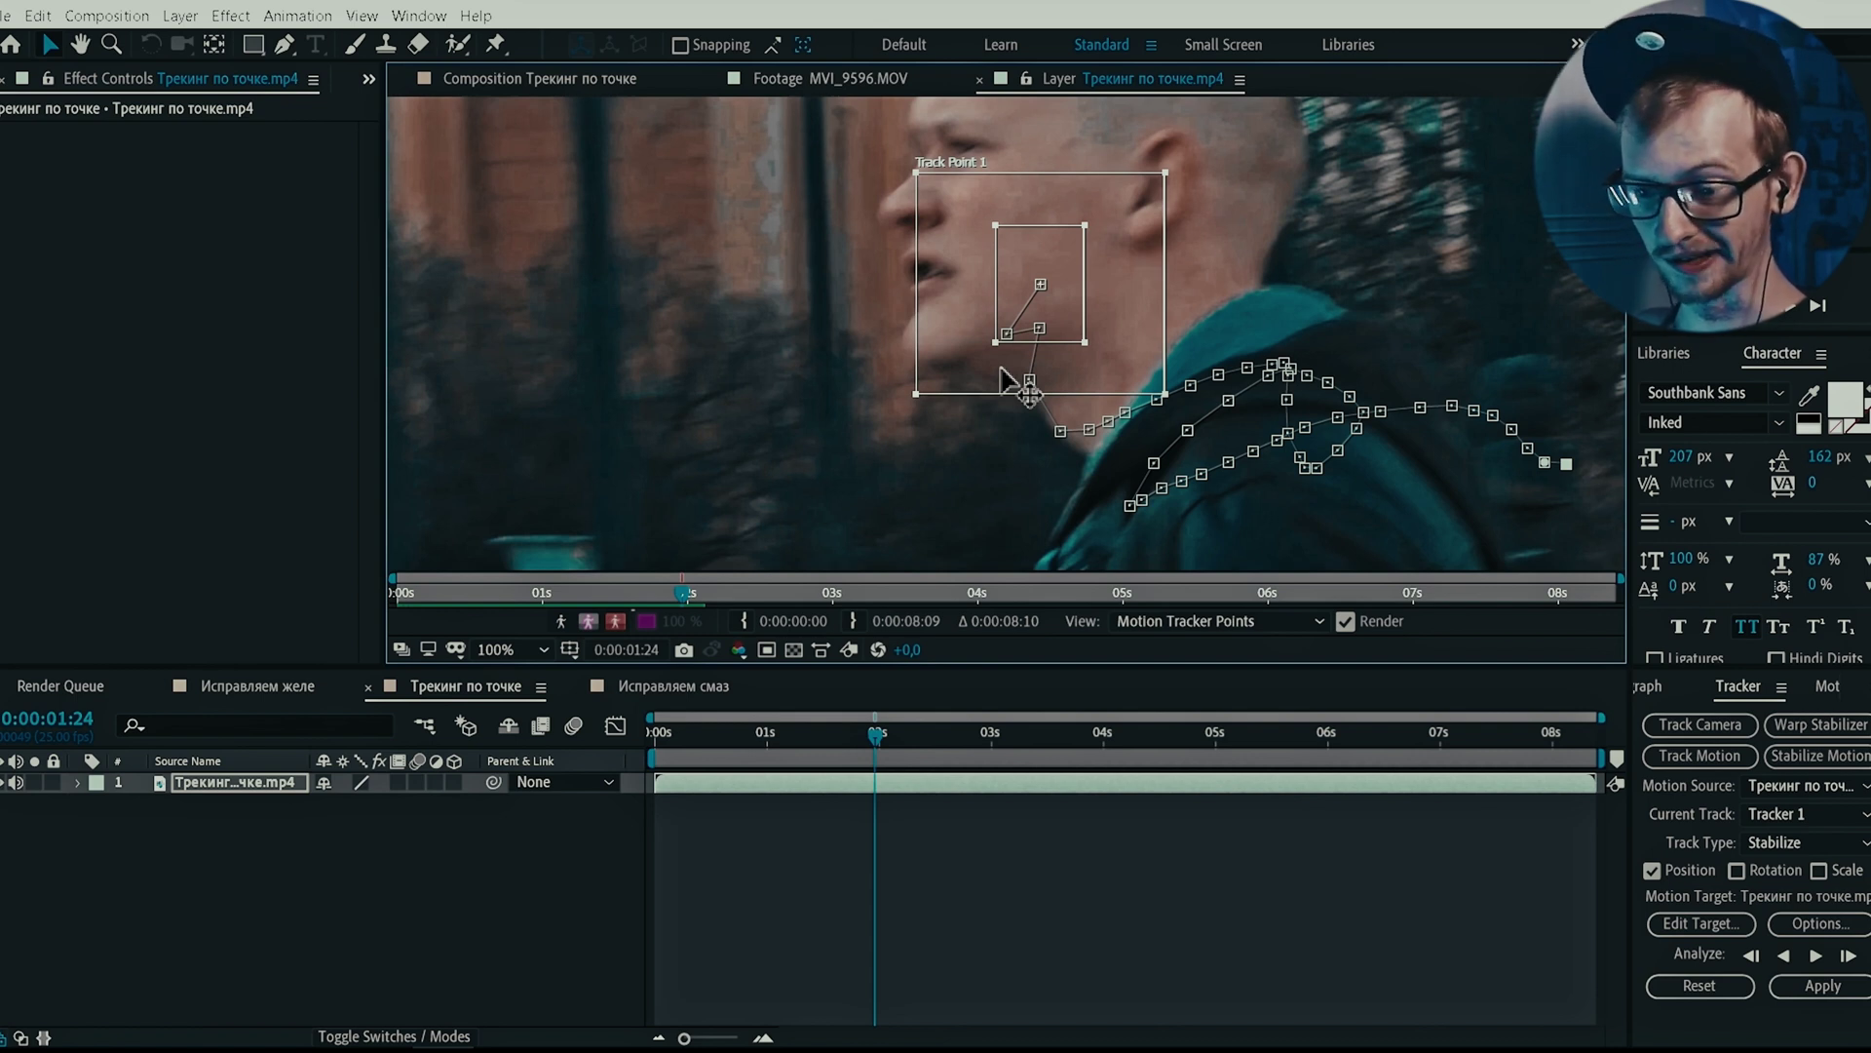
key(Page_Up)
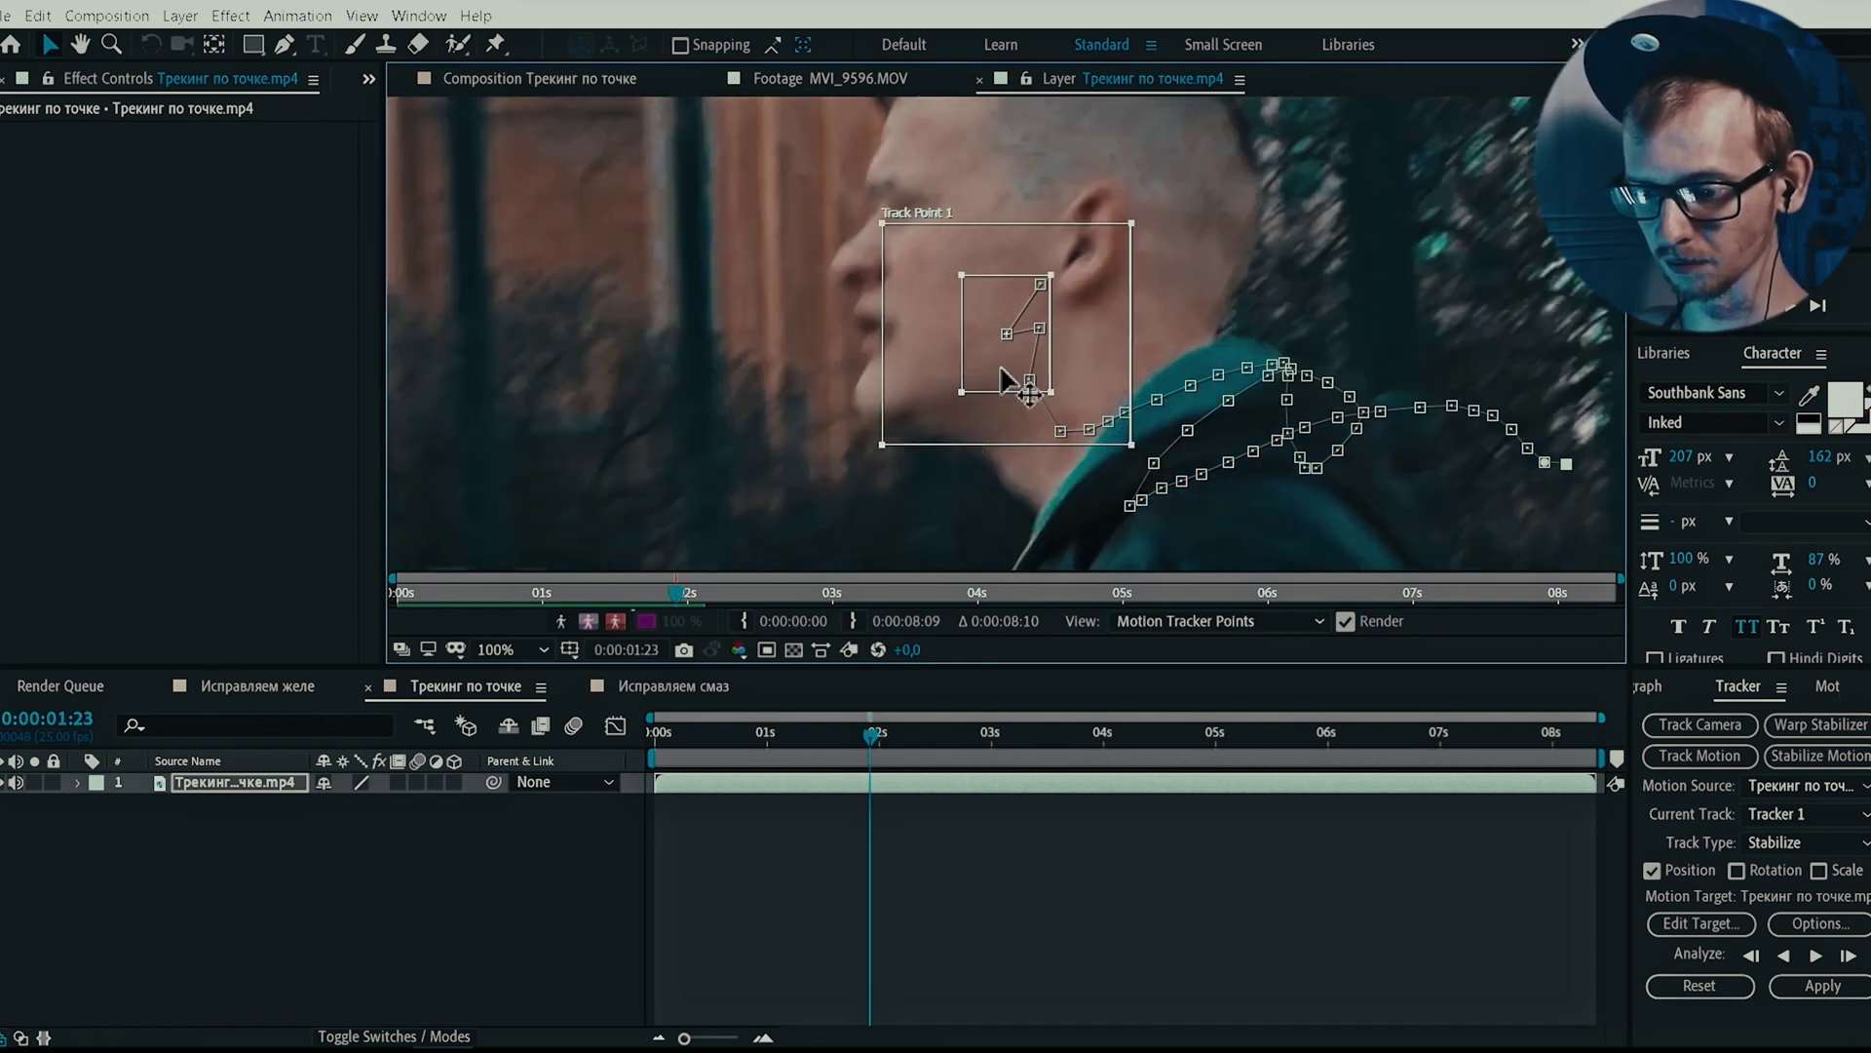
key(Page_Up)
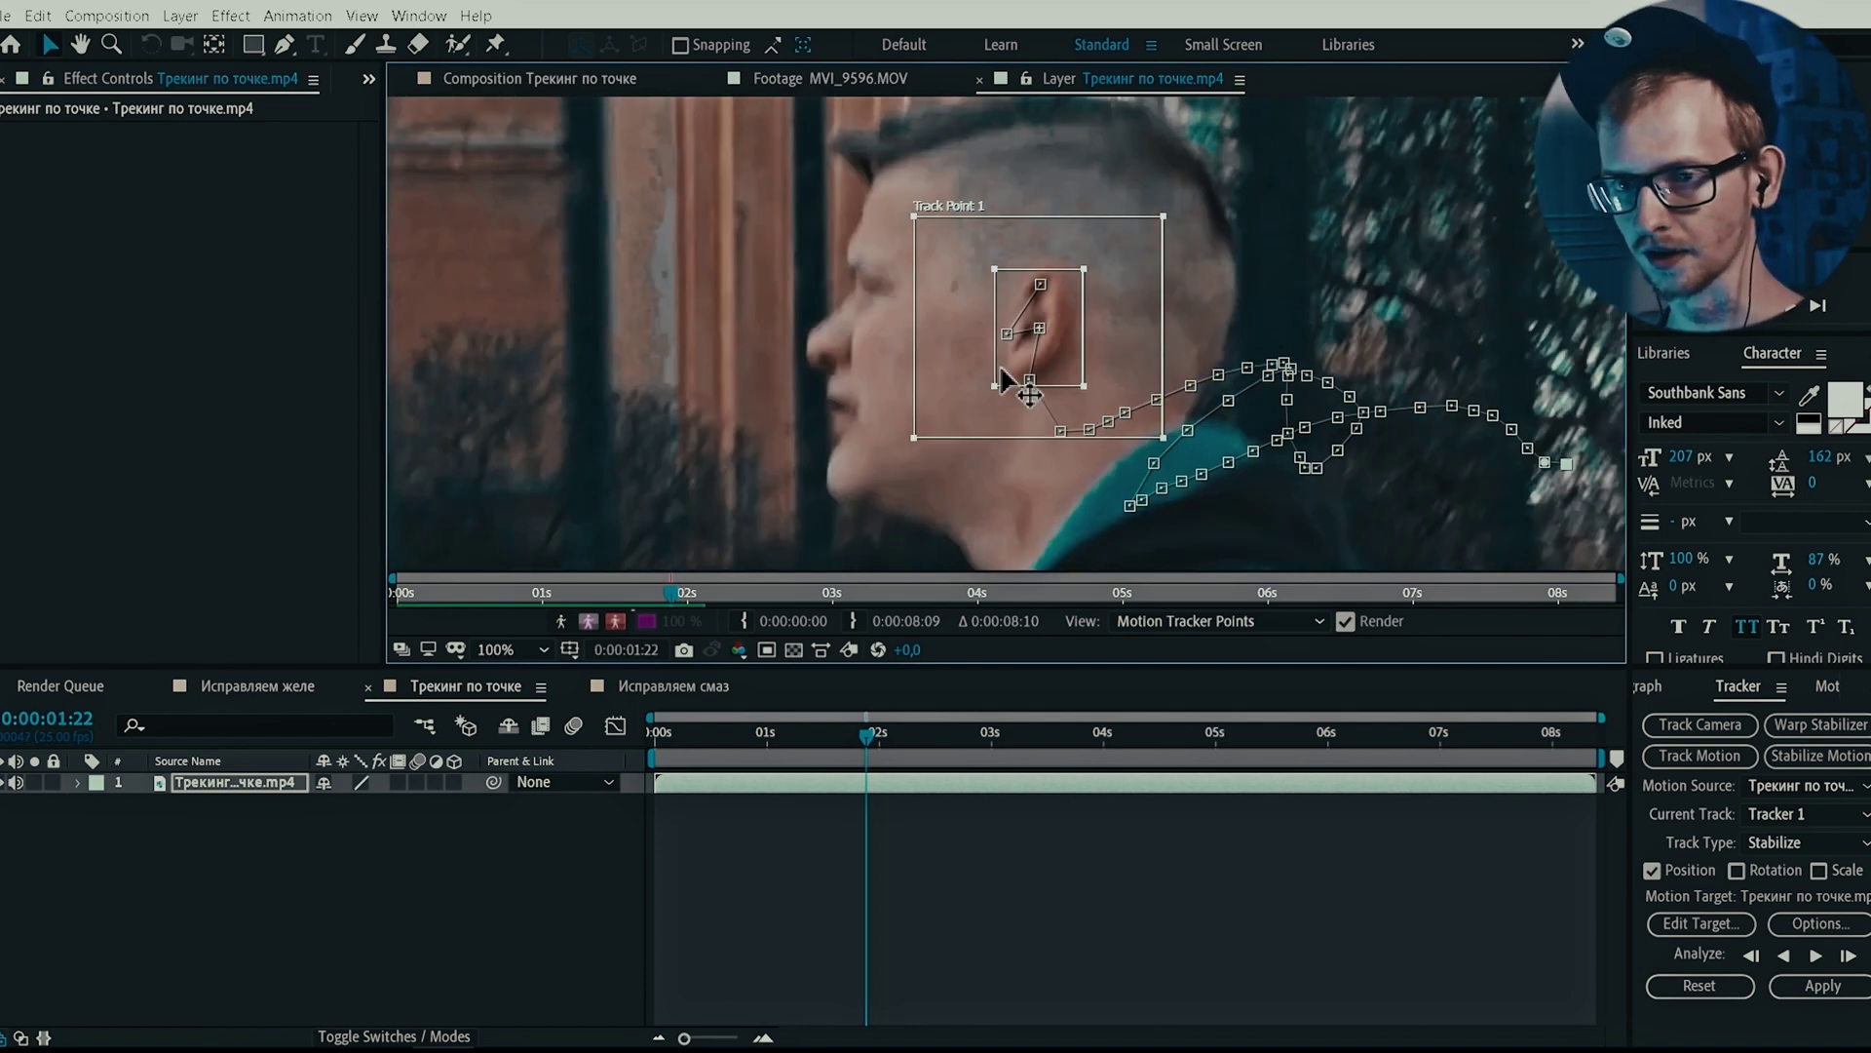
key(Page_Down)
drag(1001, 369, 1090, 280)
key(Page_Down)
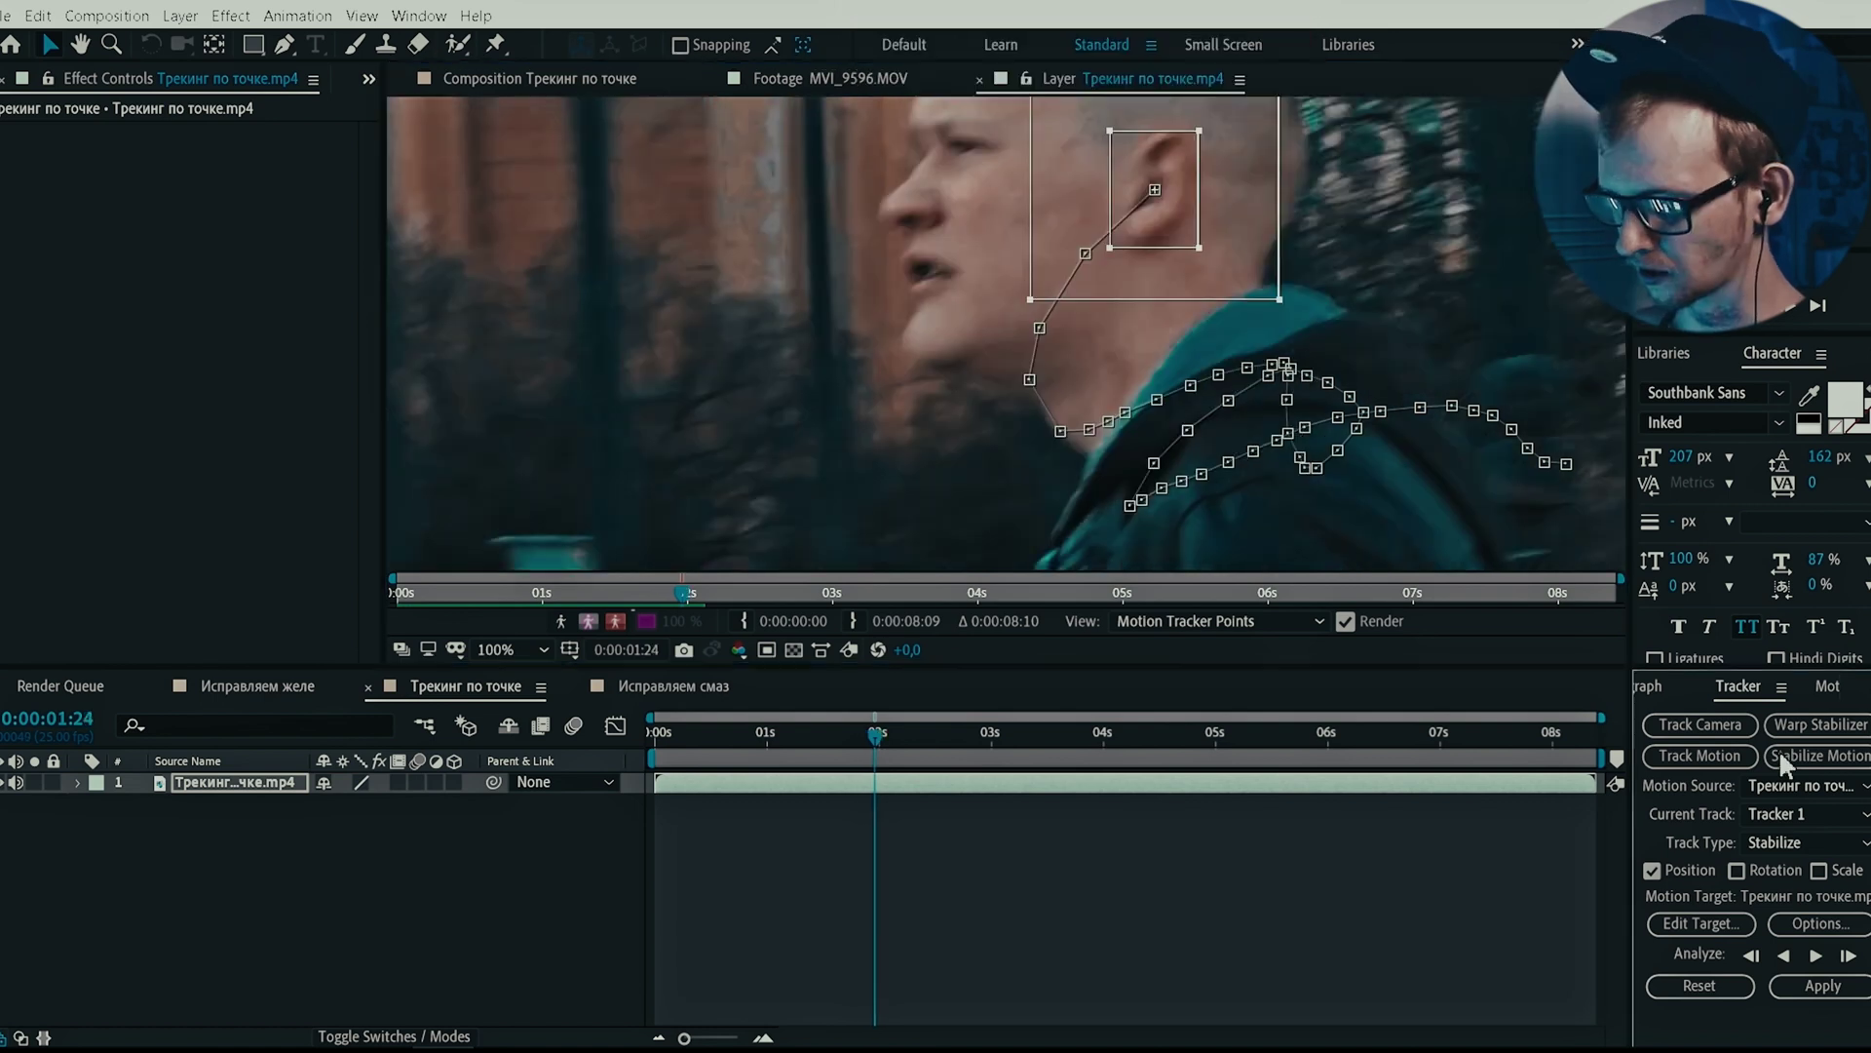
click(1816, 957)
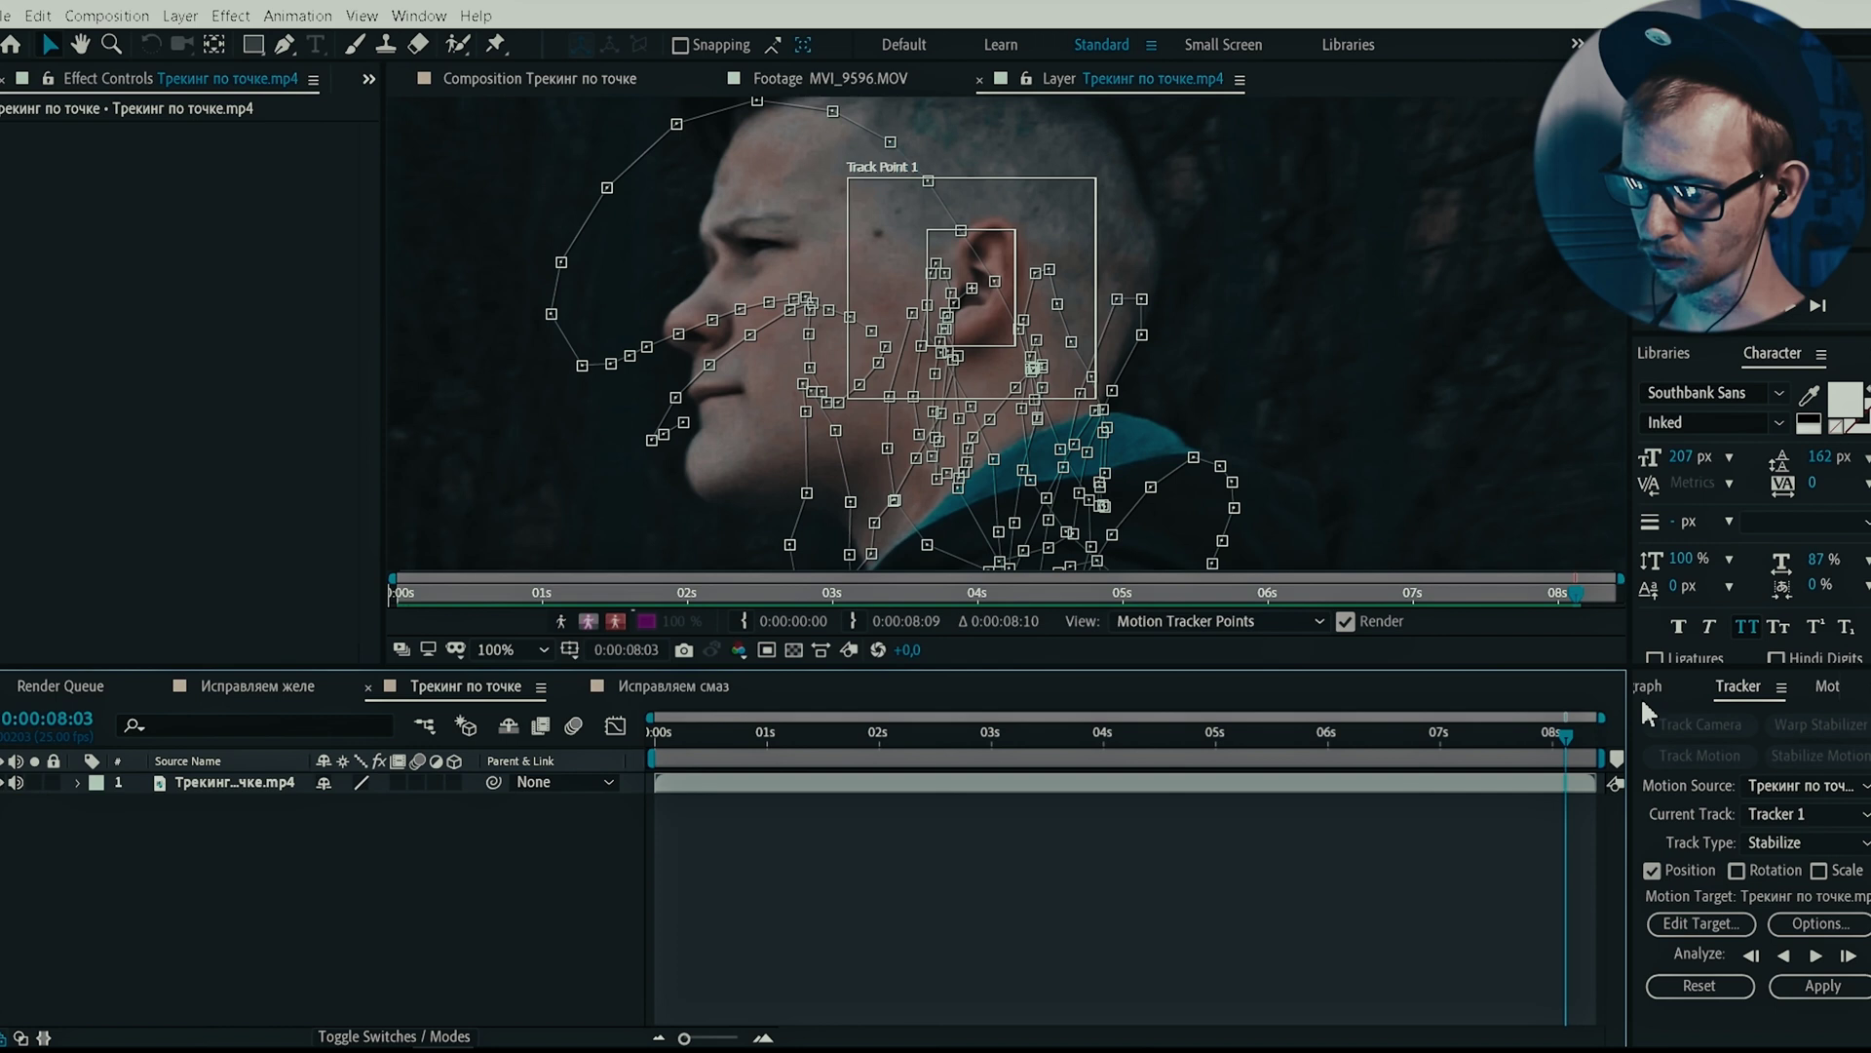
Step: Keep Трекинг по точке.mp4 as the motion target, apply the stabilization in X and Y, and preview the stabilized clip
click(1713, 922)
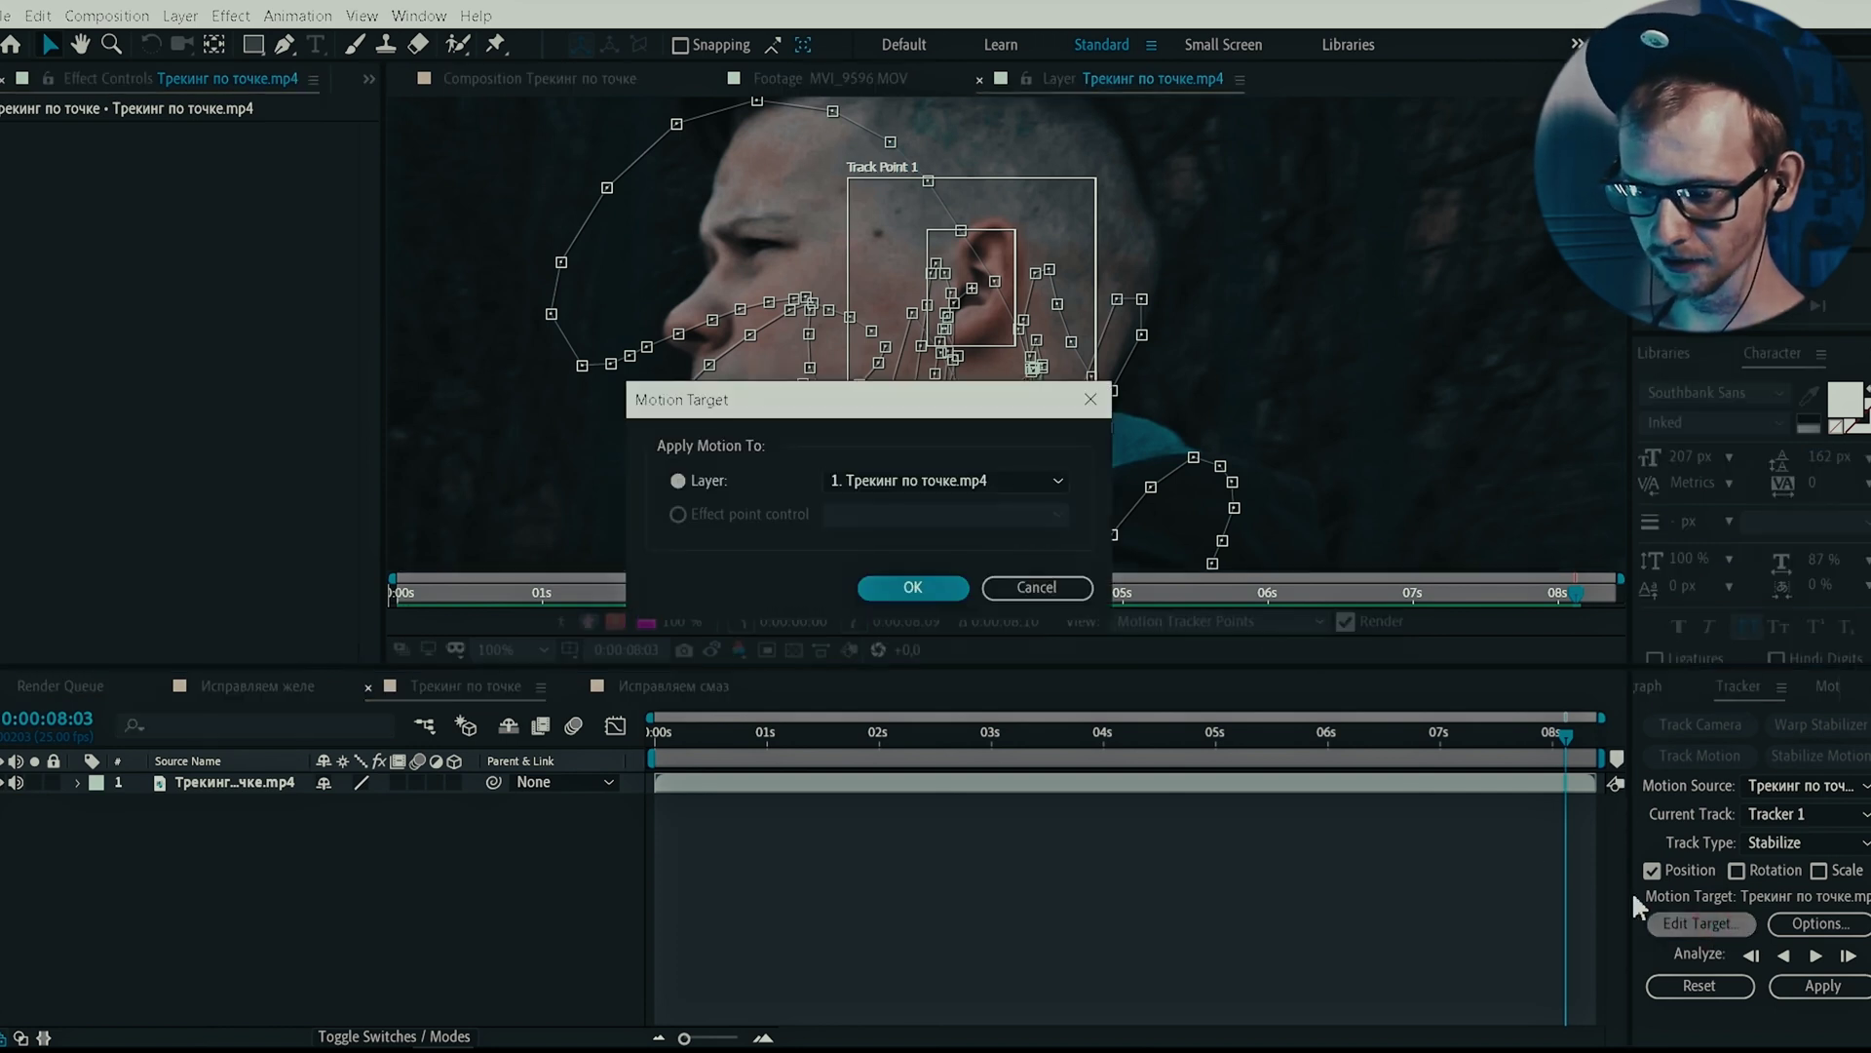
click(919, 480)
click(912, 497)
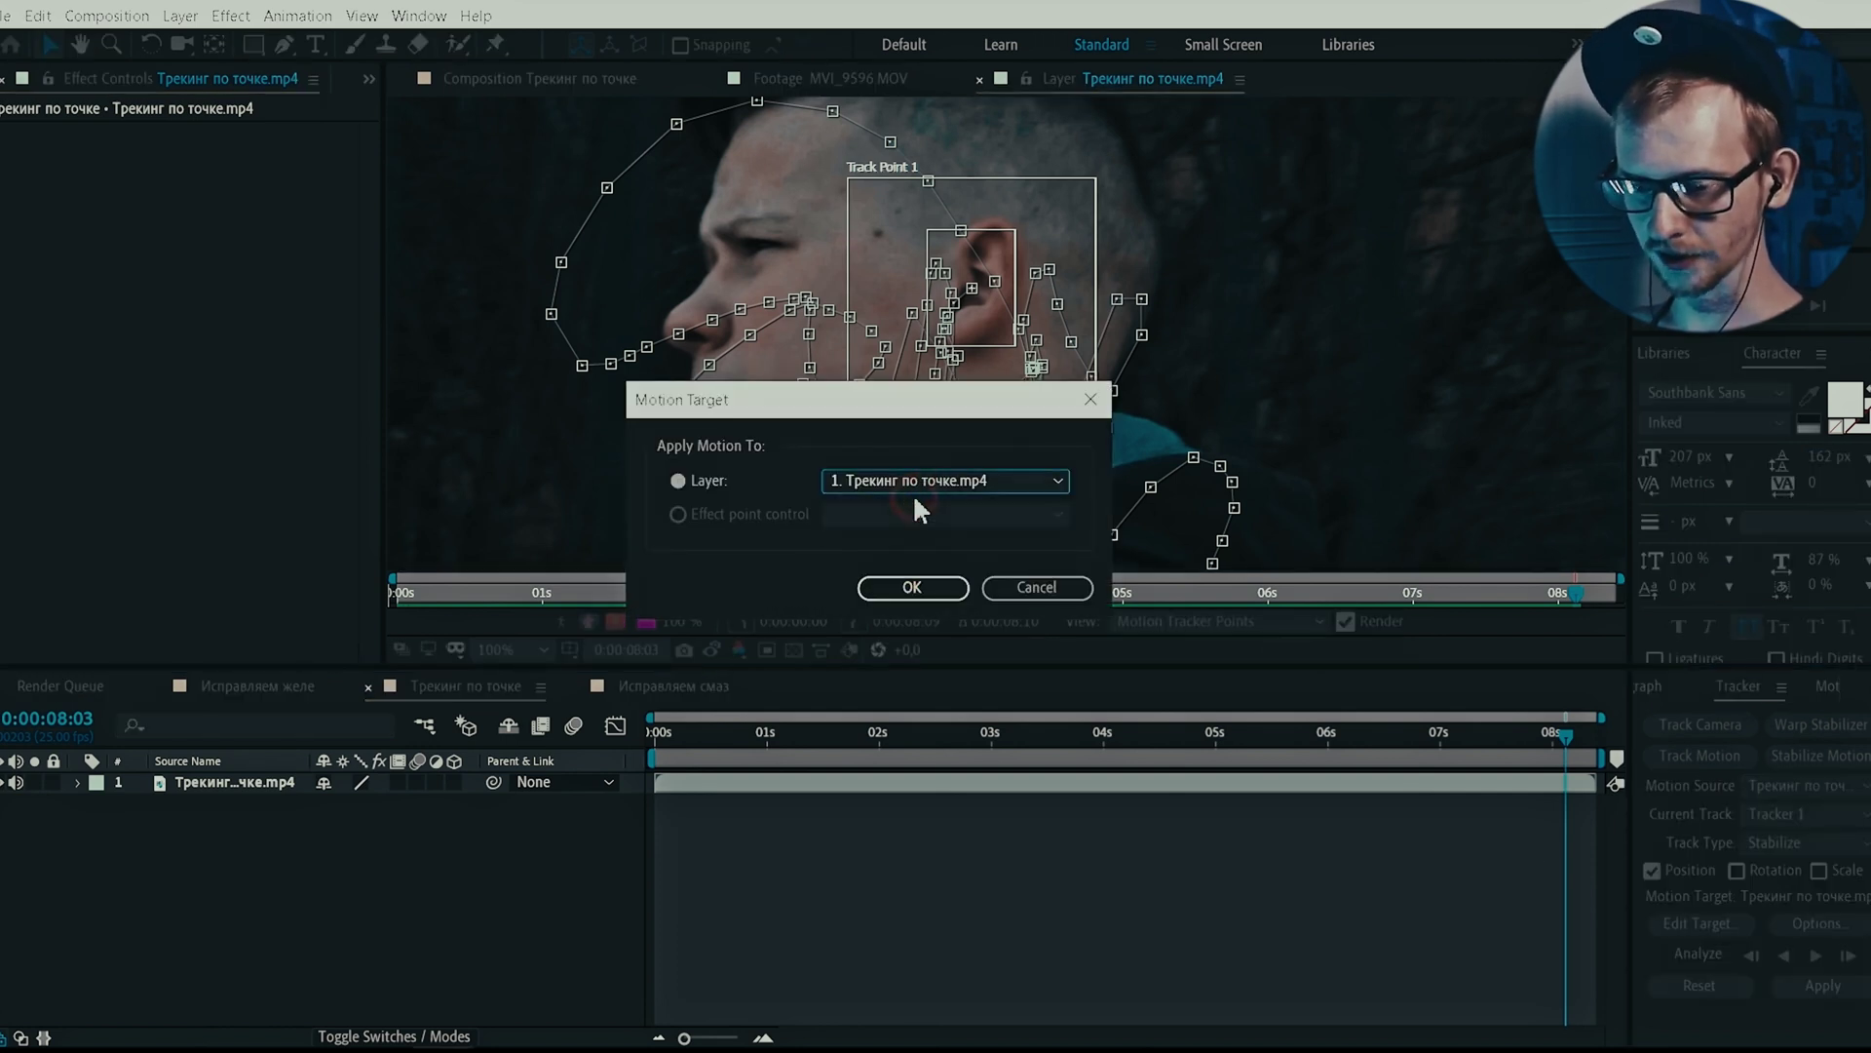
click(913, 587)
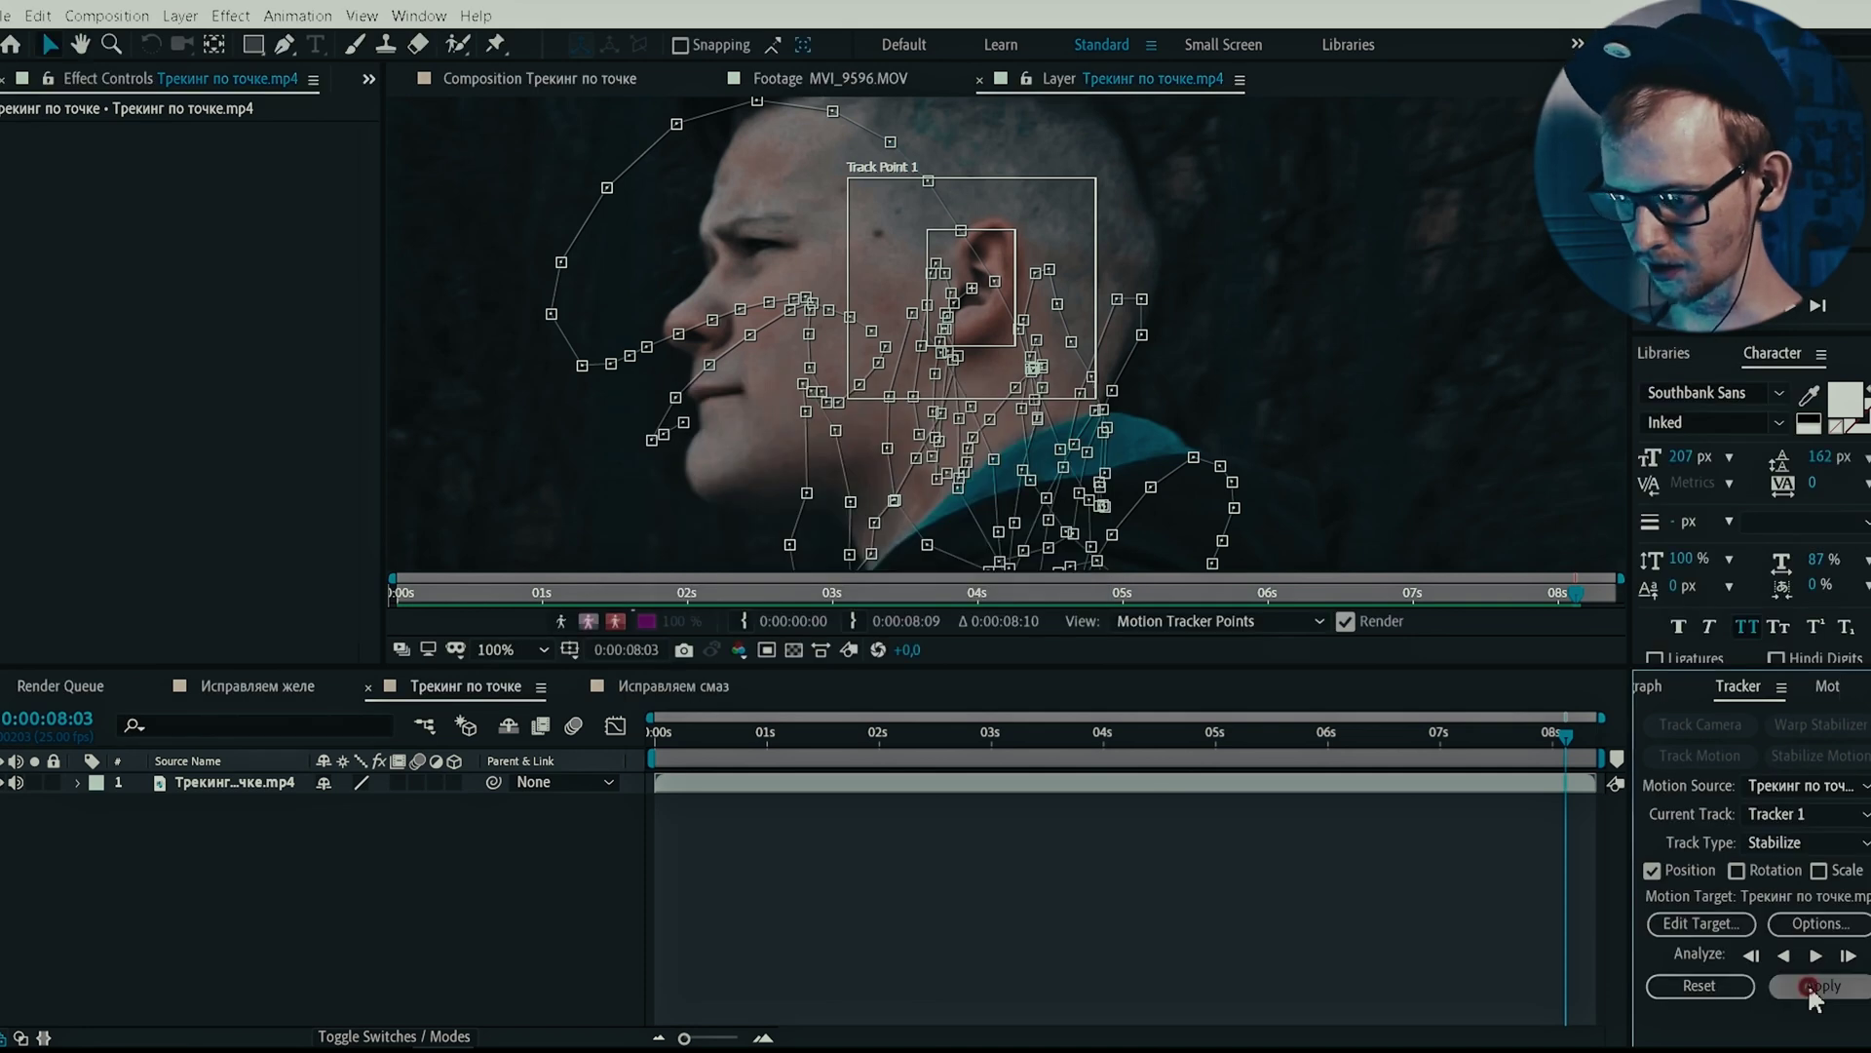
click(1819, 985)
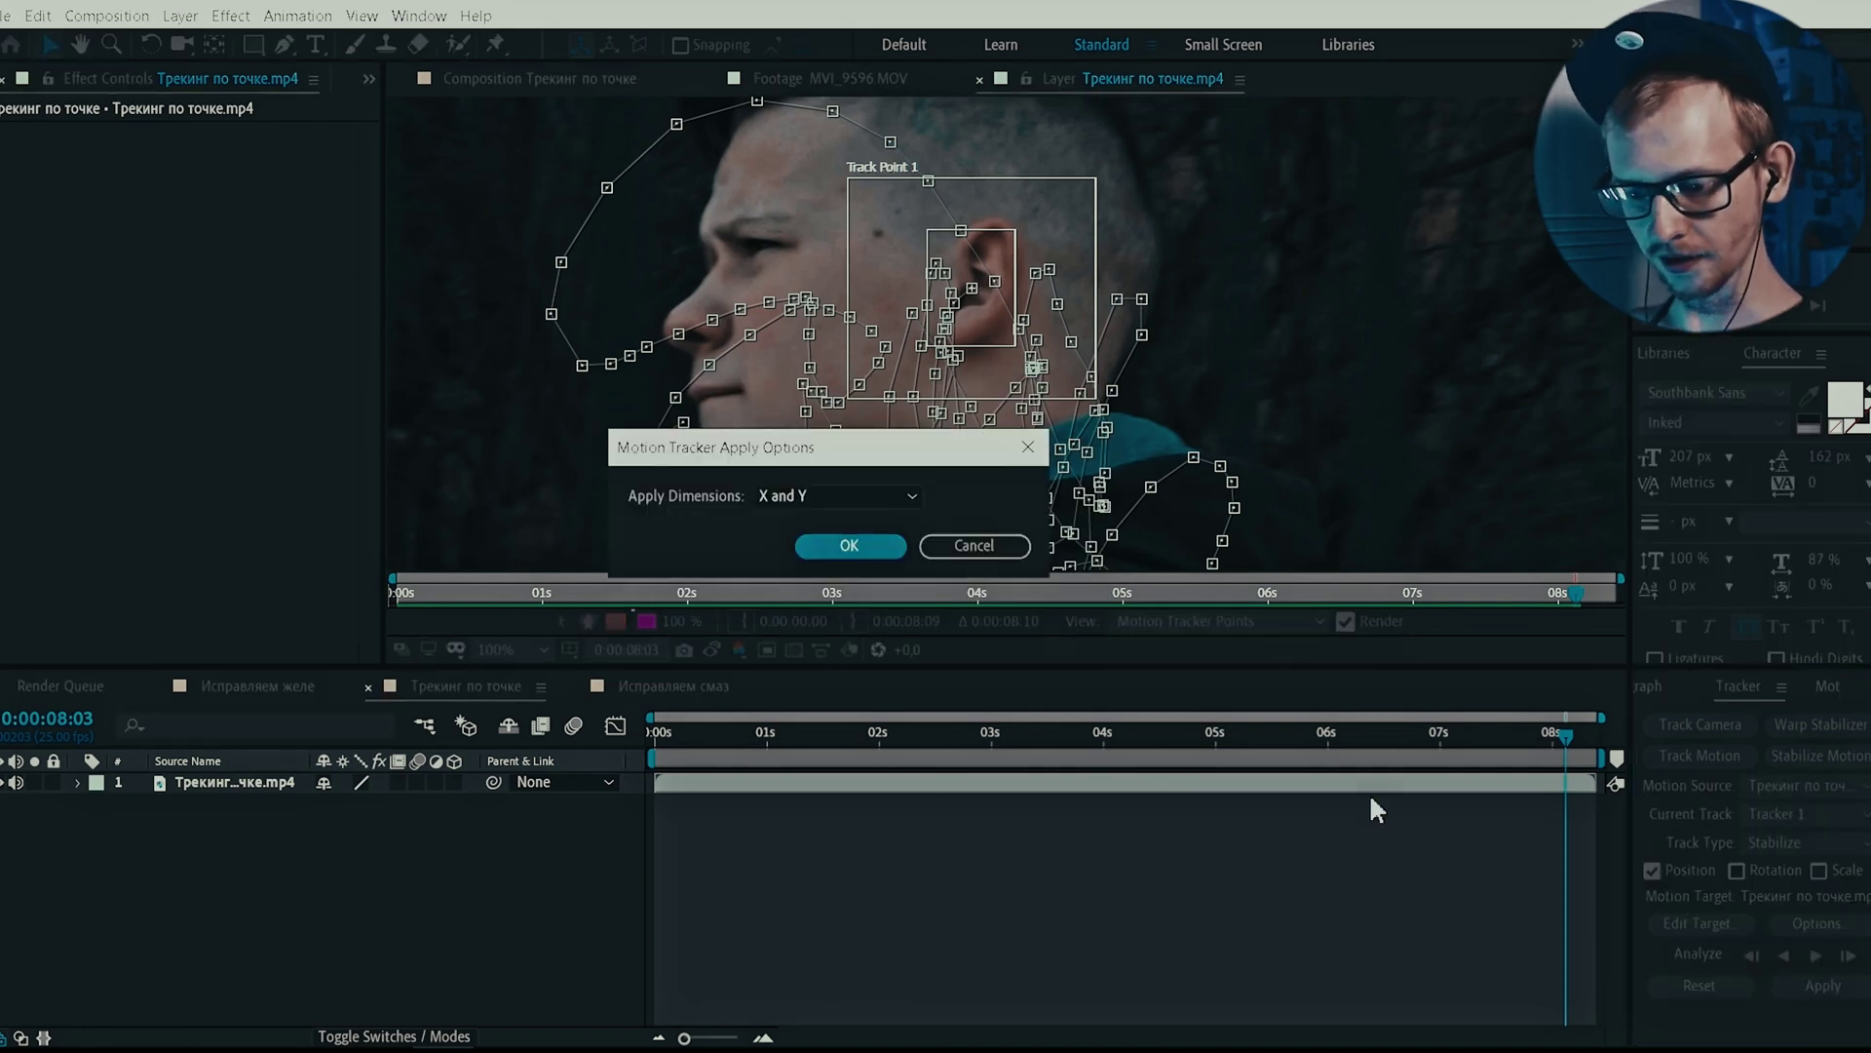
click(836, 554)
key(space)
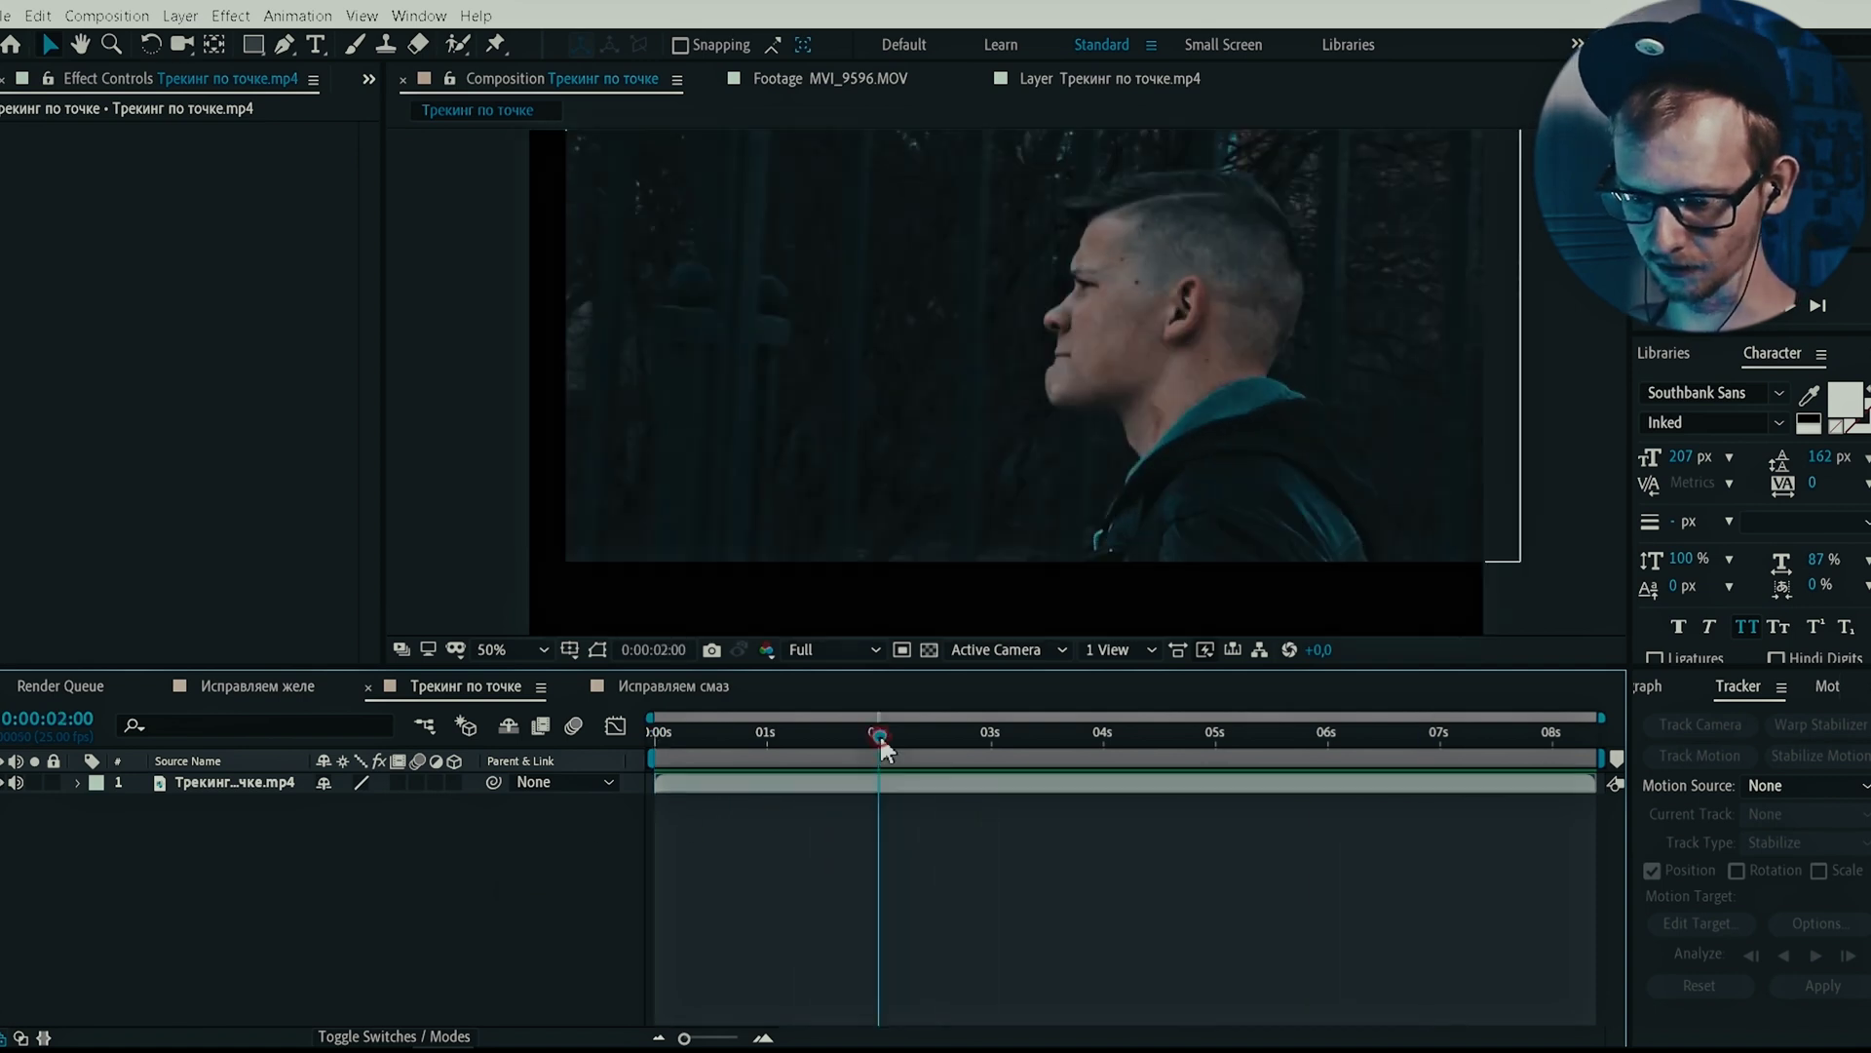
key(space)
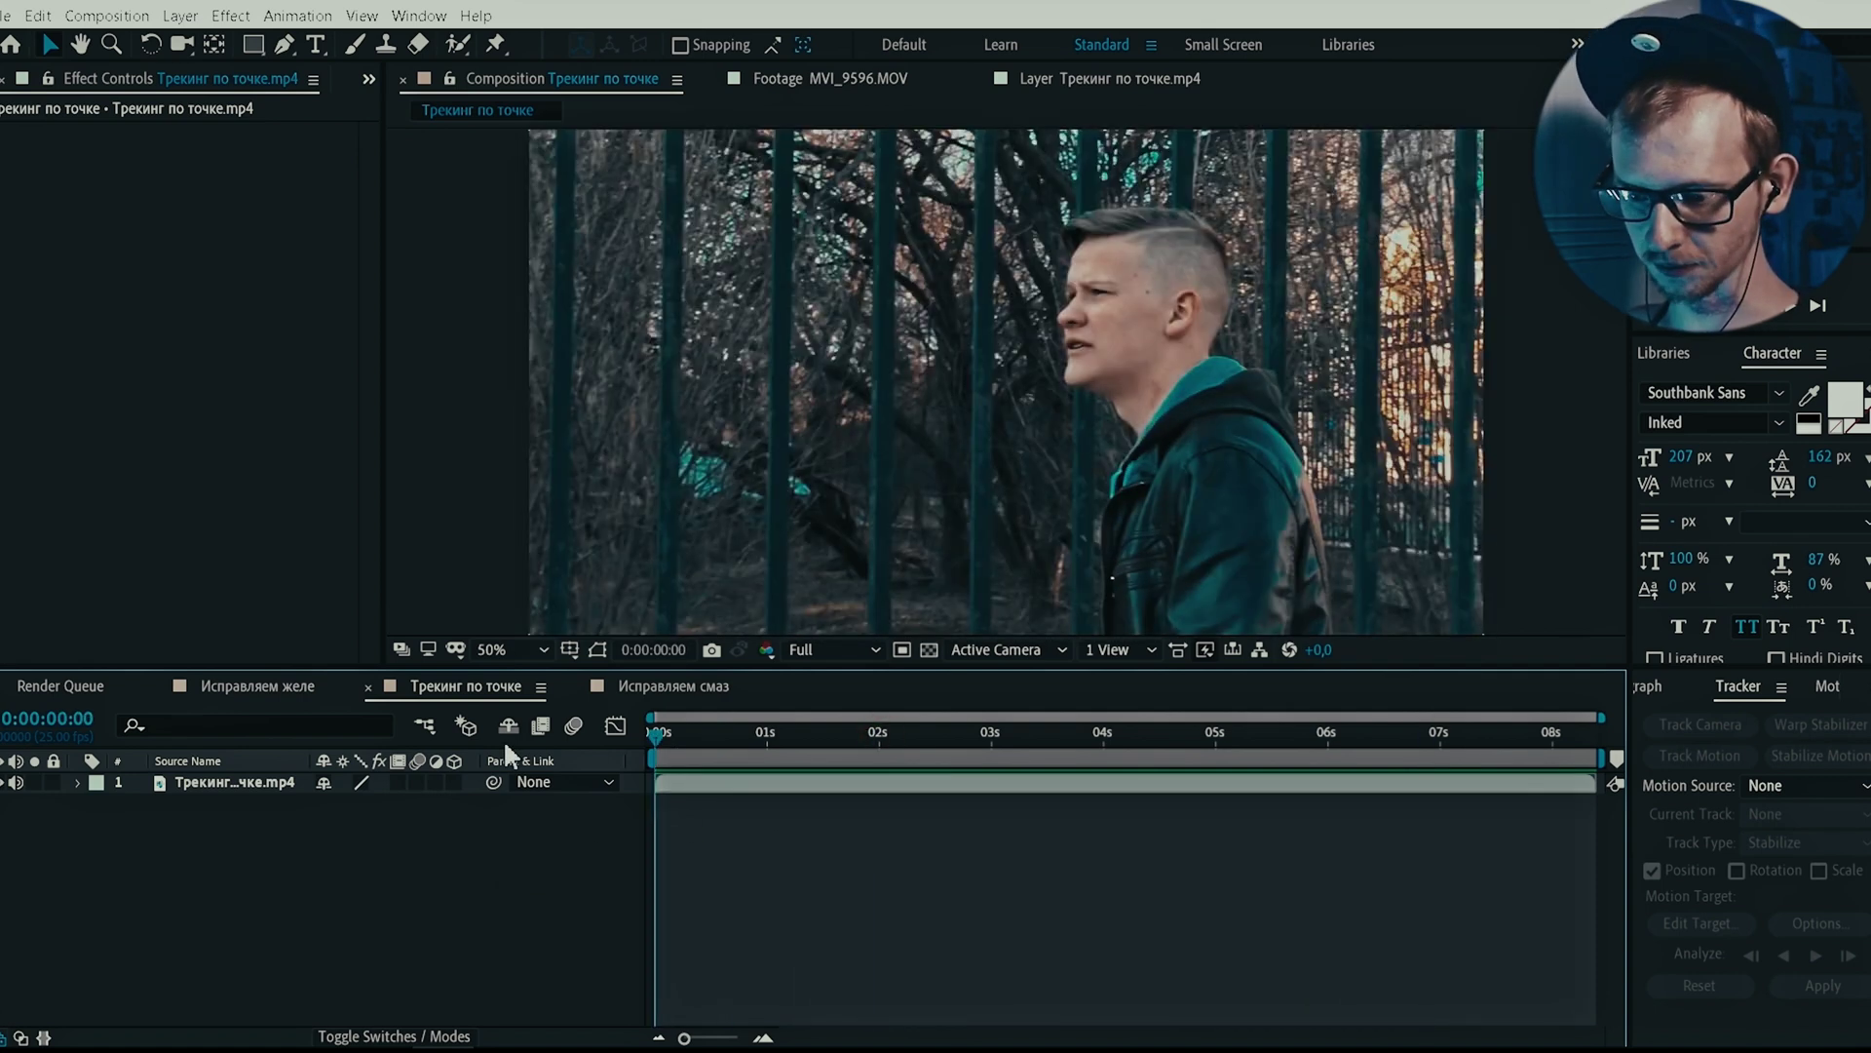
Step: Add a two-node camera with the 50mm preset to the composition
right_click(334, 888)
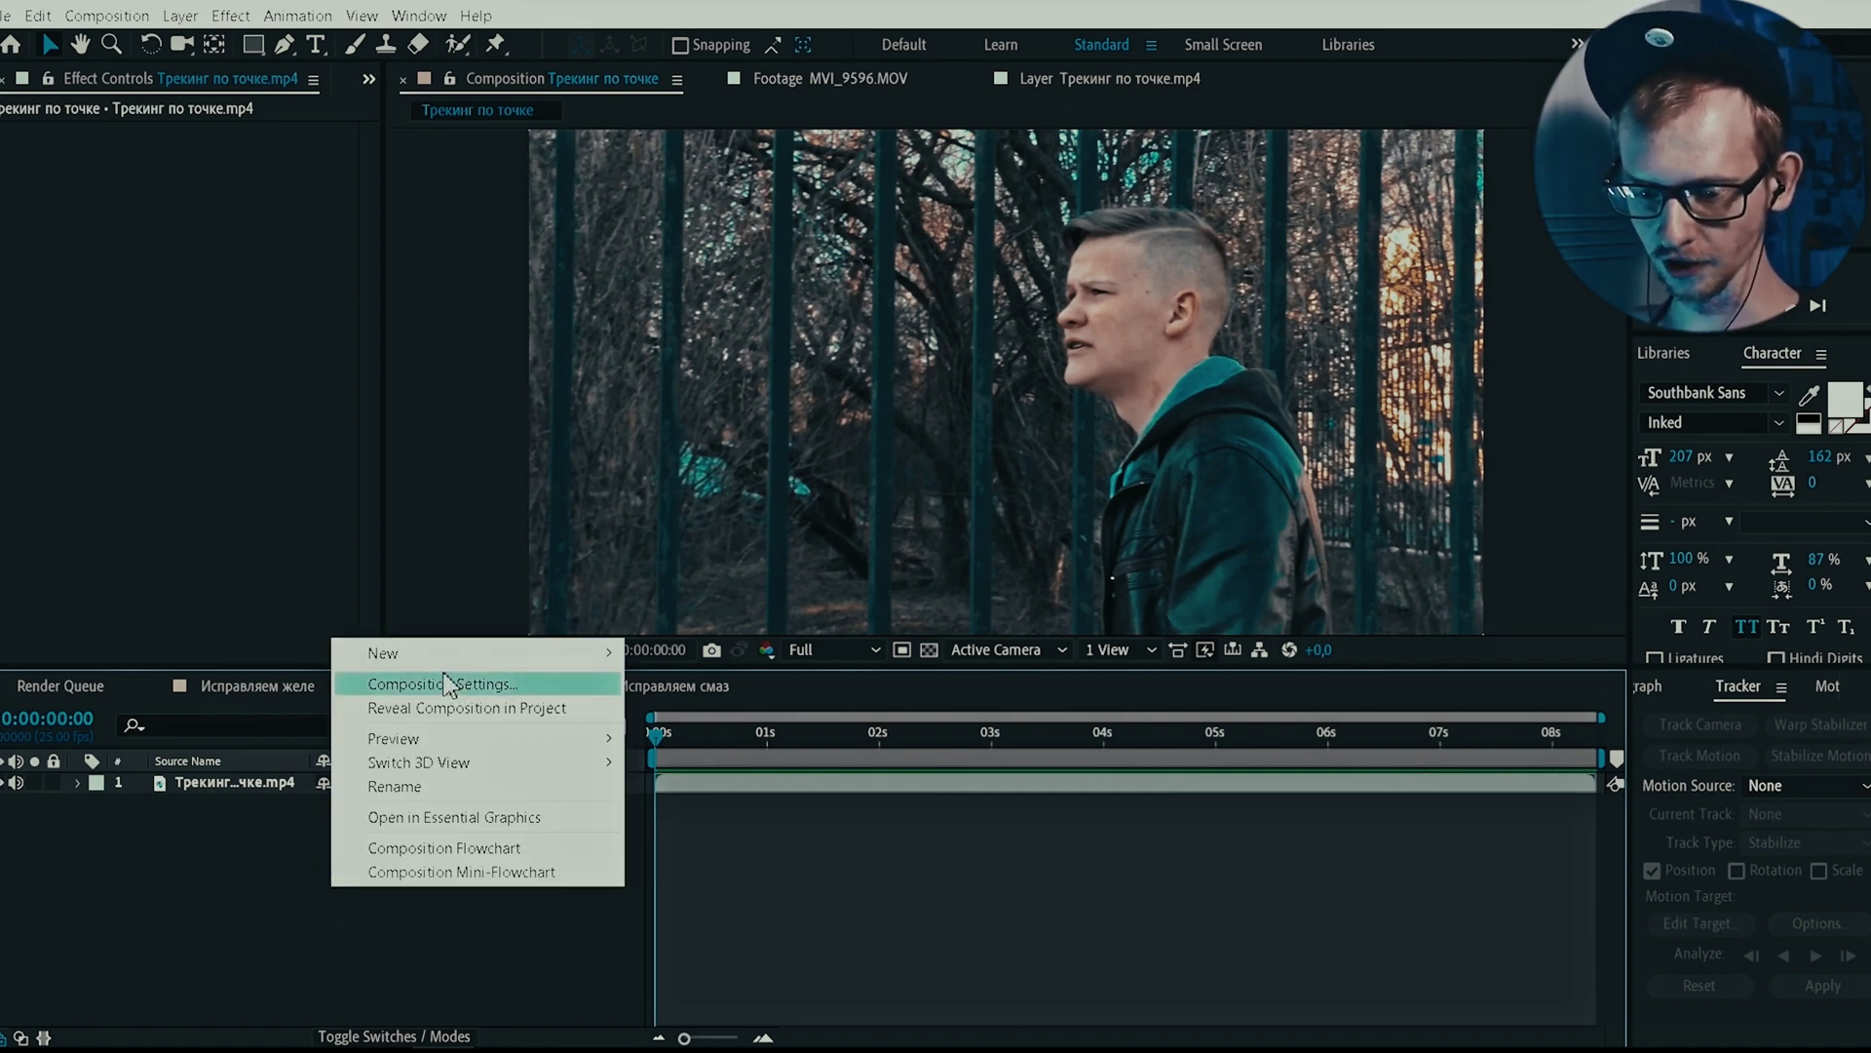
mouse_move(456, 665)
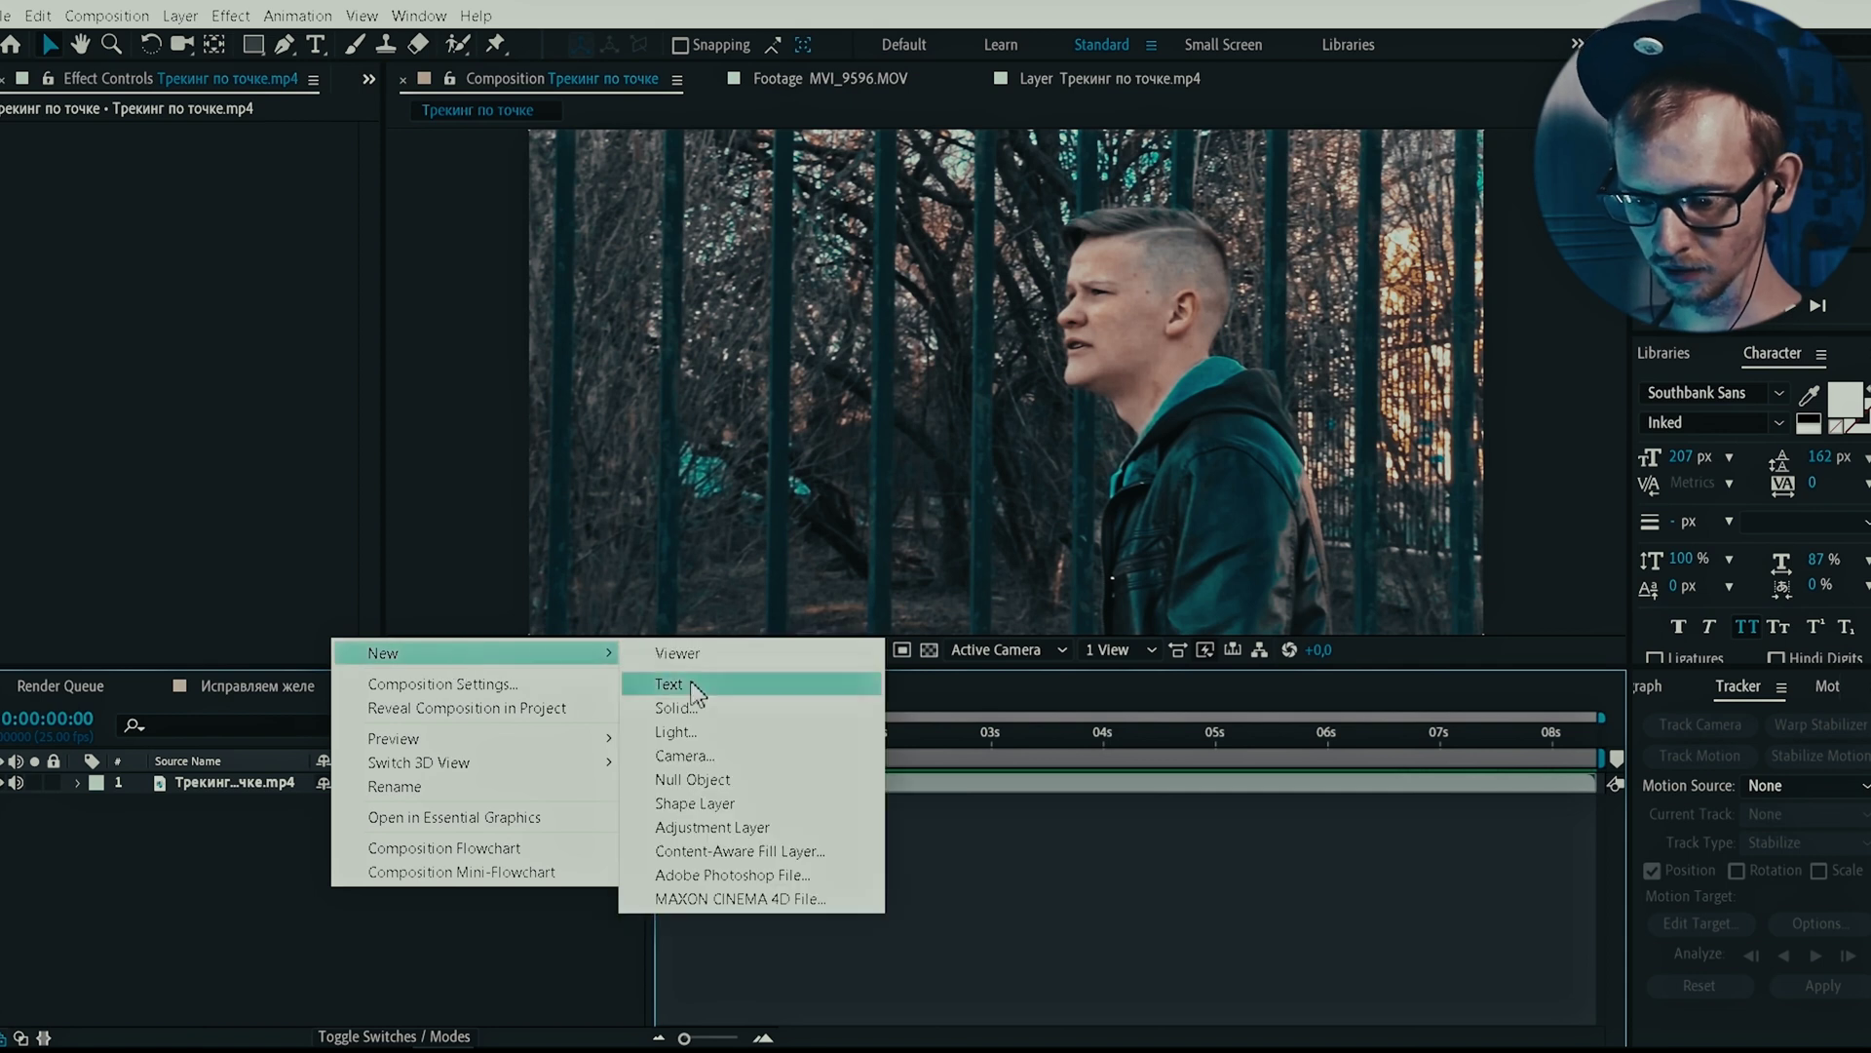
click(702, 756)
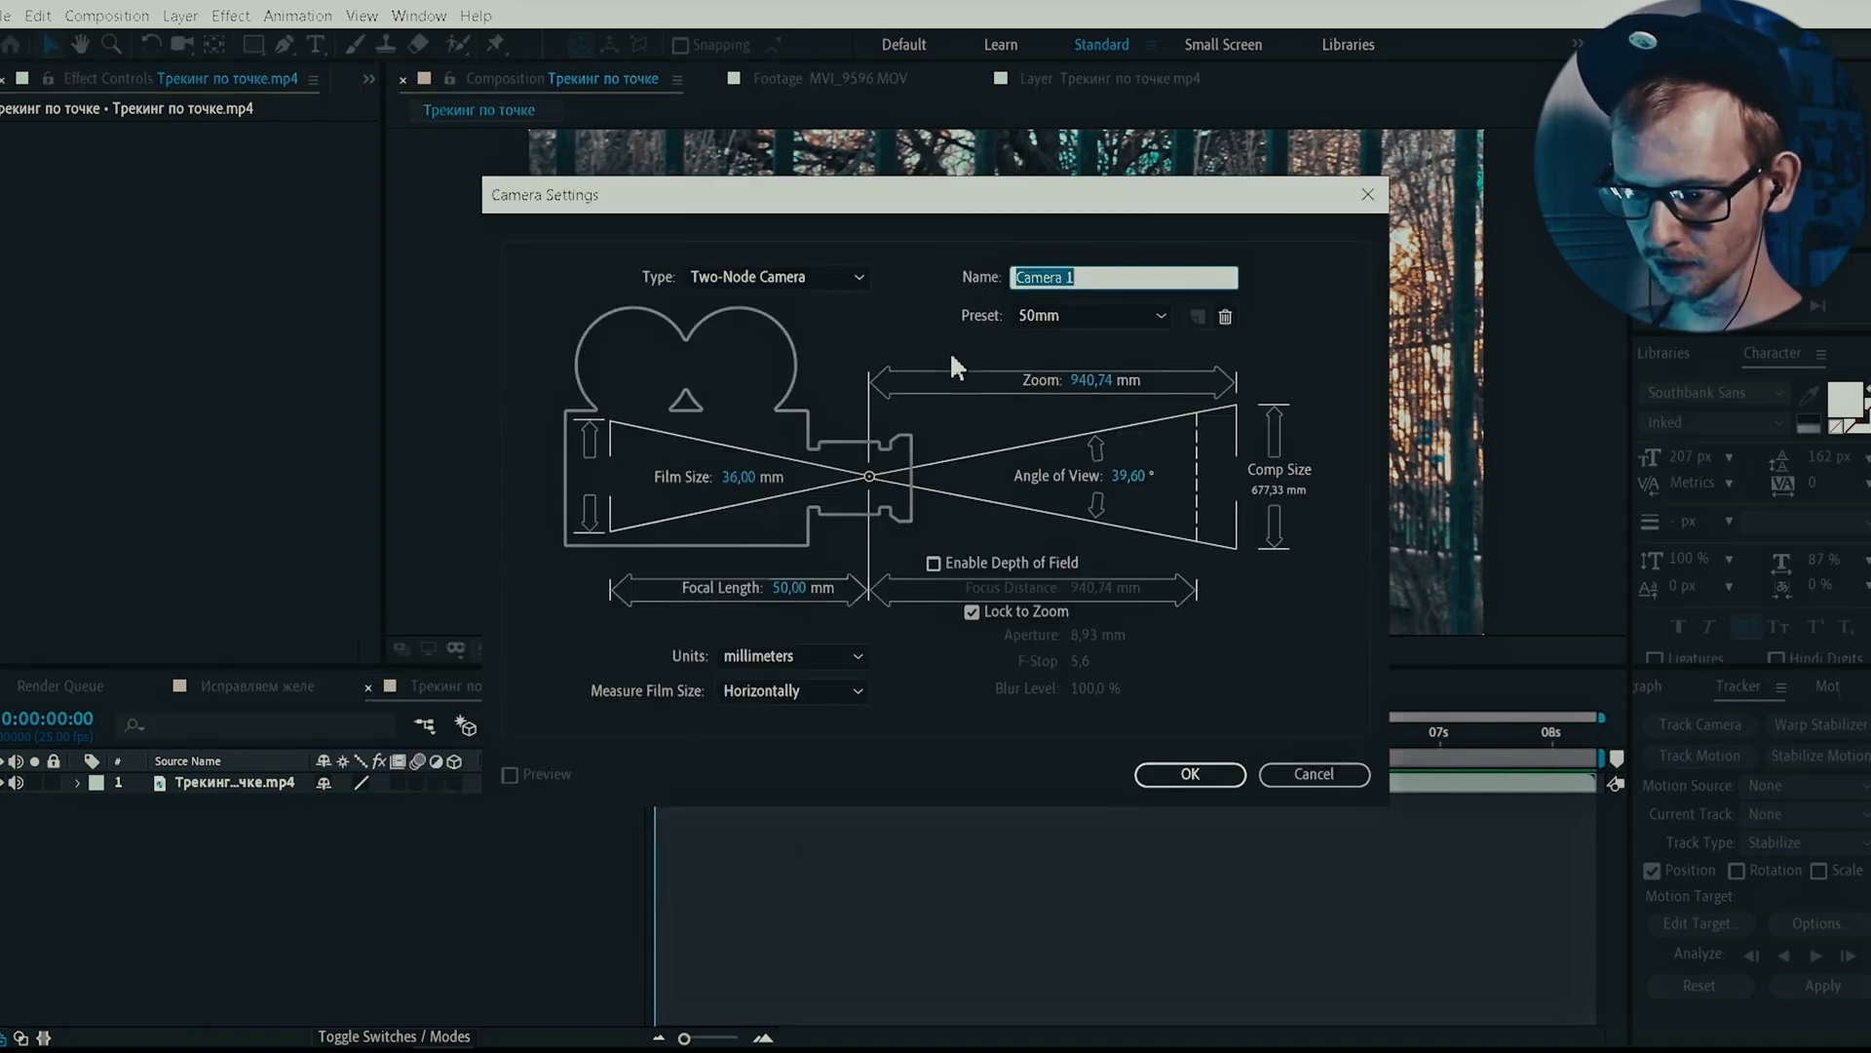
click(1042, 321)
click(1076, 513)
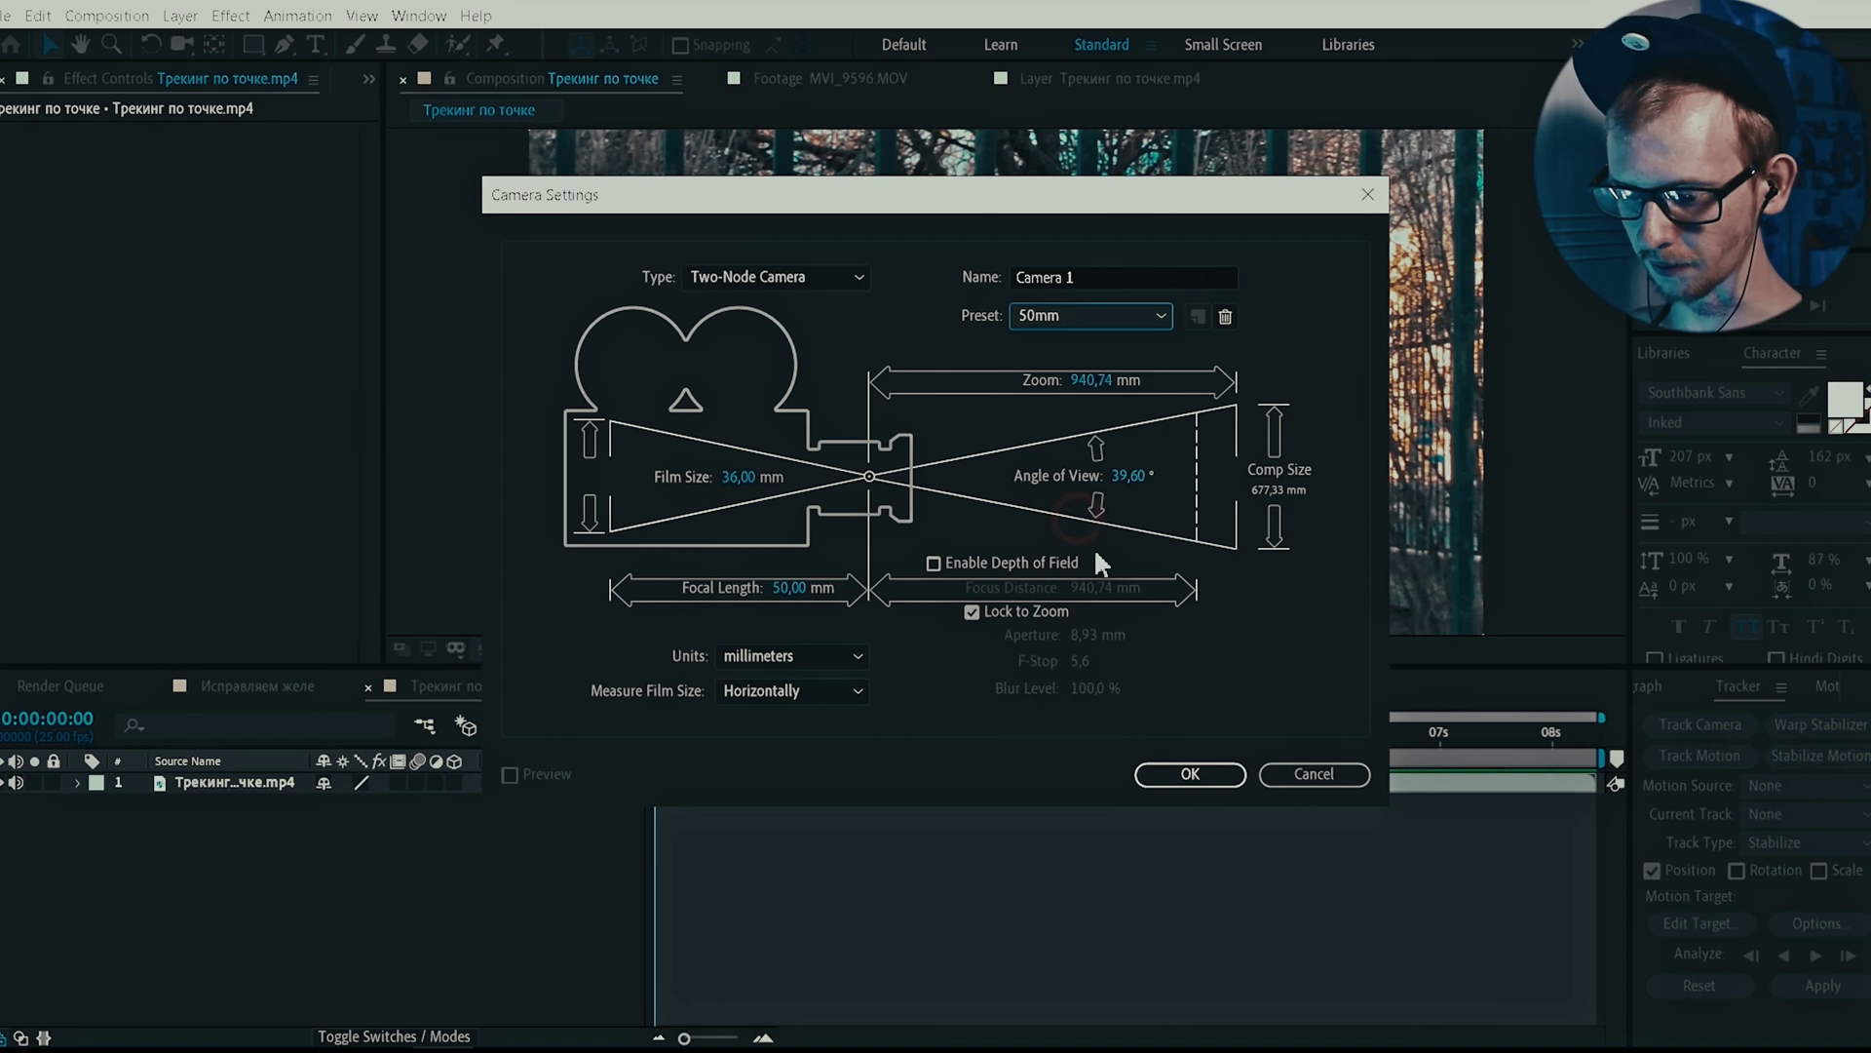
click(1179, 775)
Step: Add a null object and place it directly below the camera in the layer stack
right_click(269, 863)
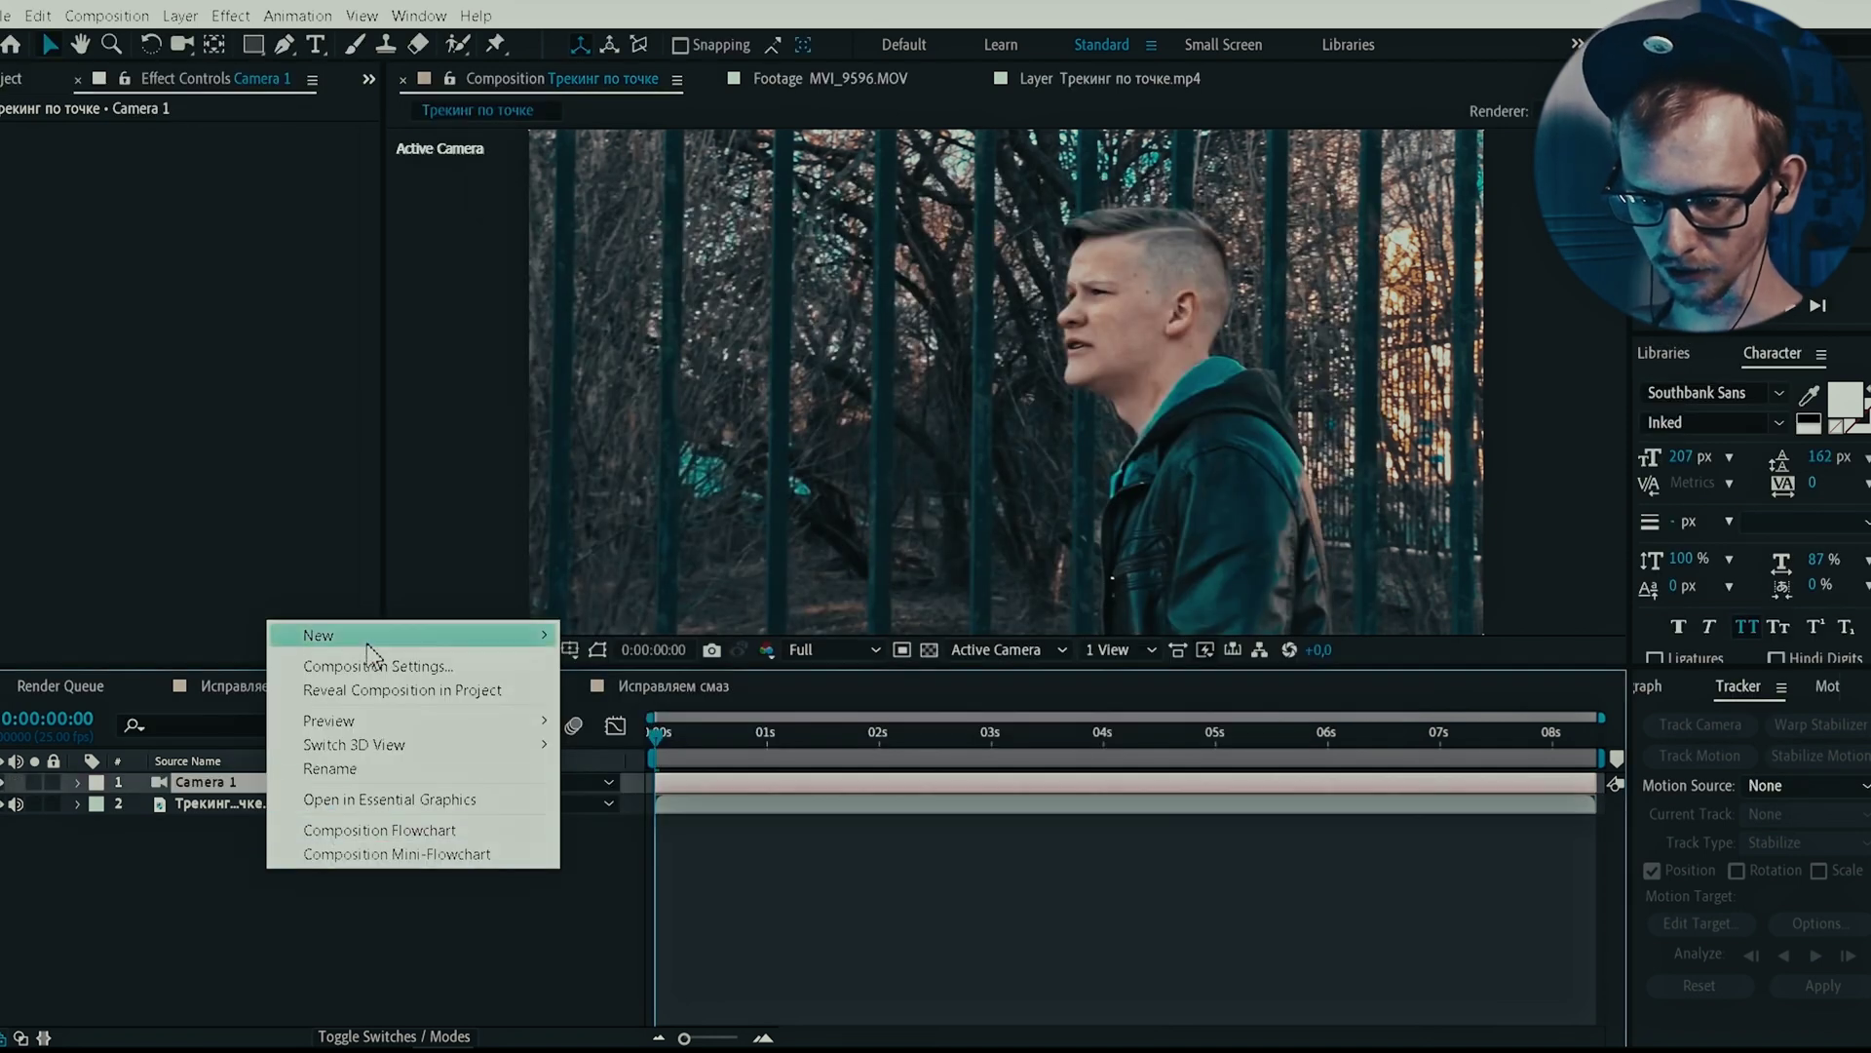
mouse_move(380, 638)
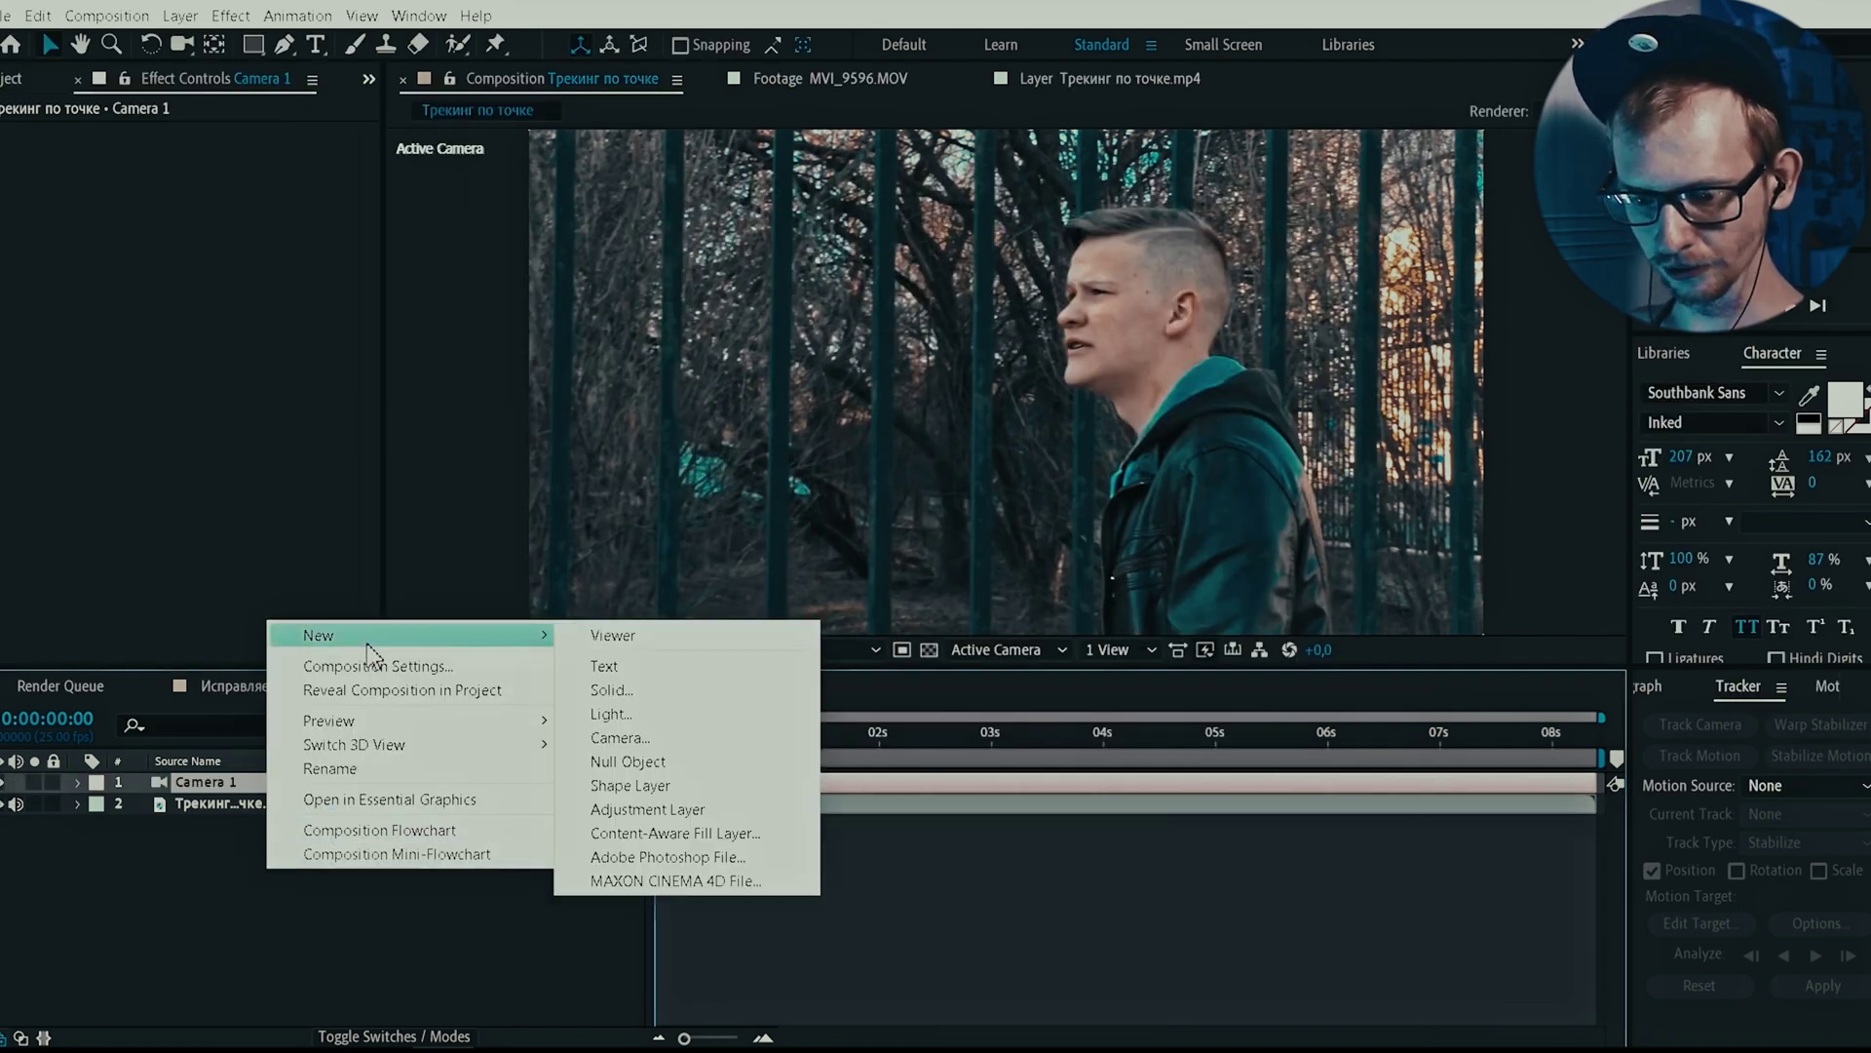
click(645, 762)
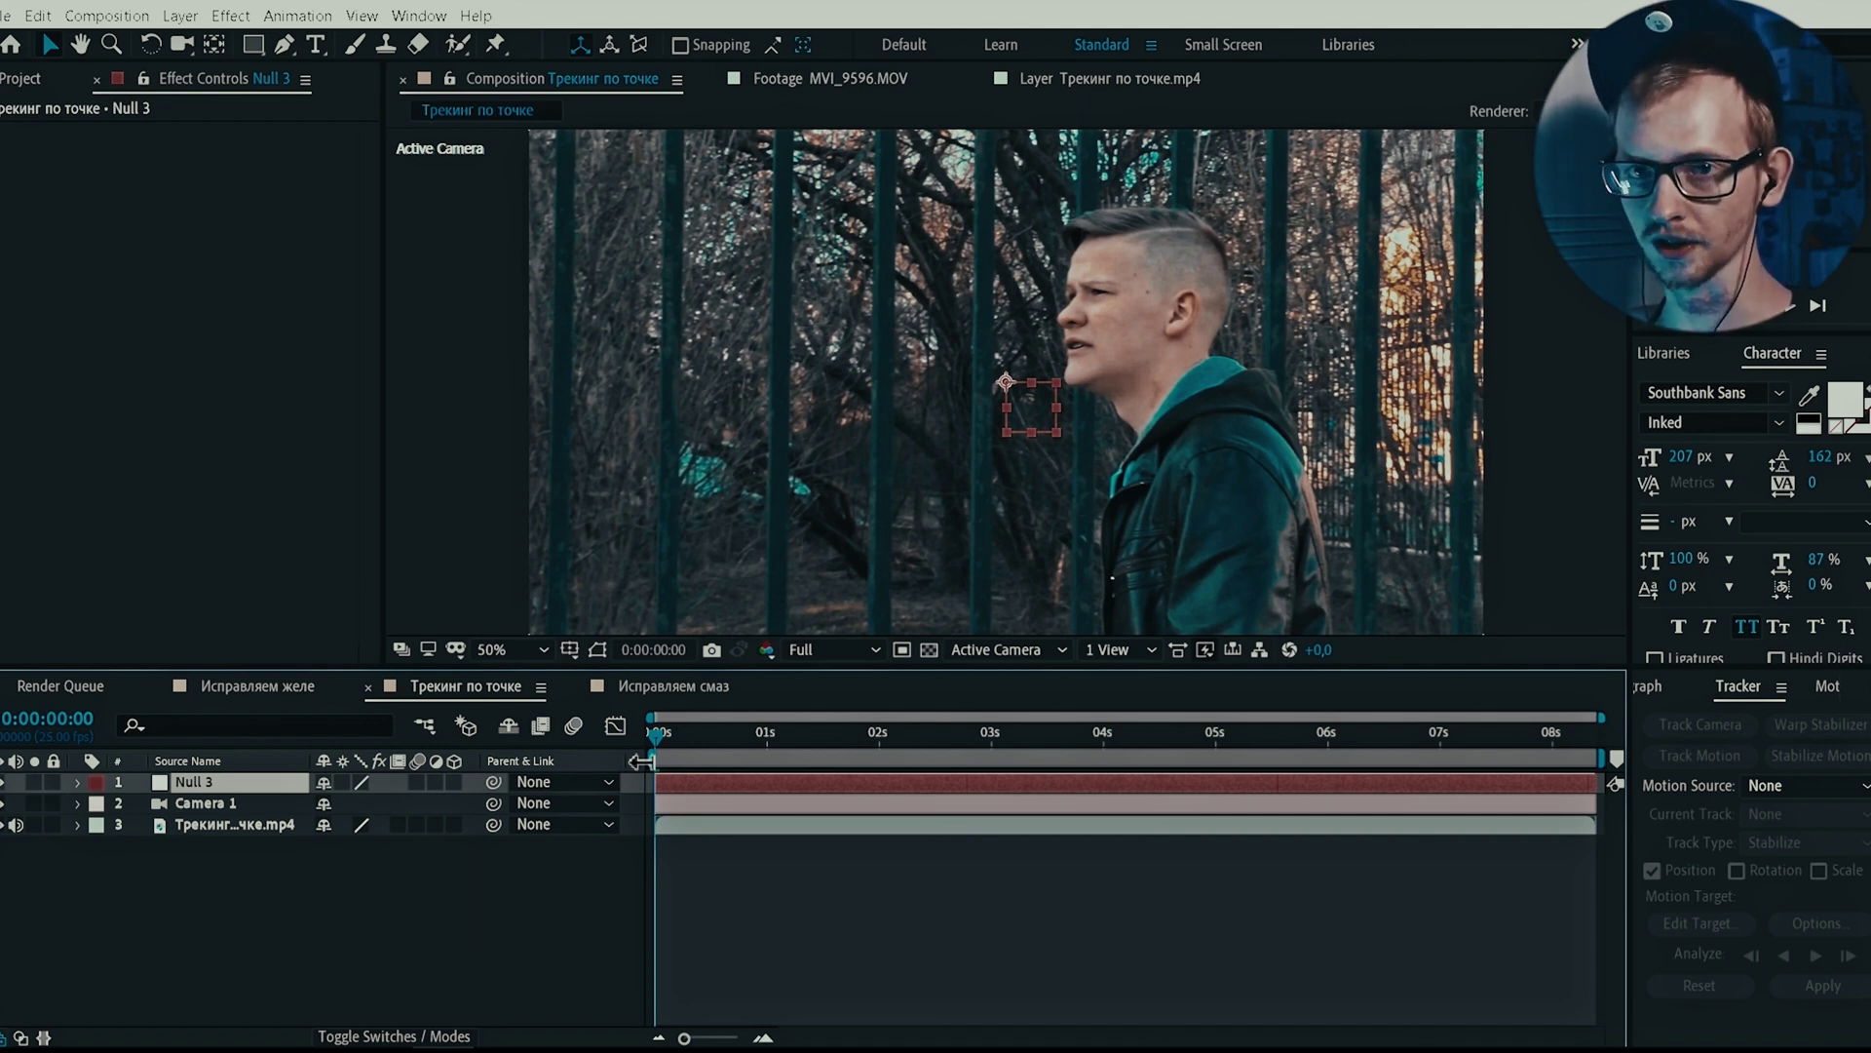
key(ctrl+bracketleft)
Step: Make the video layer and the null object 3D layers
click(260, 825)
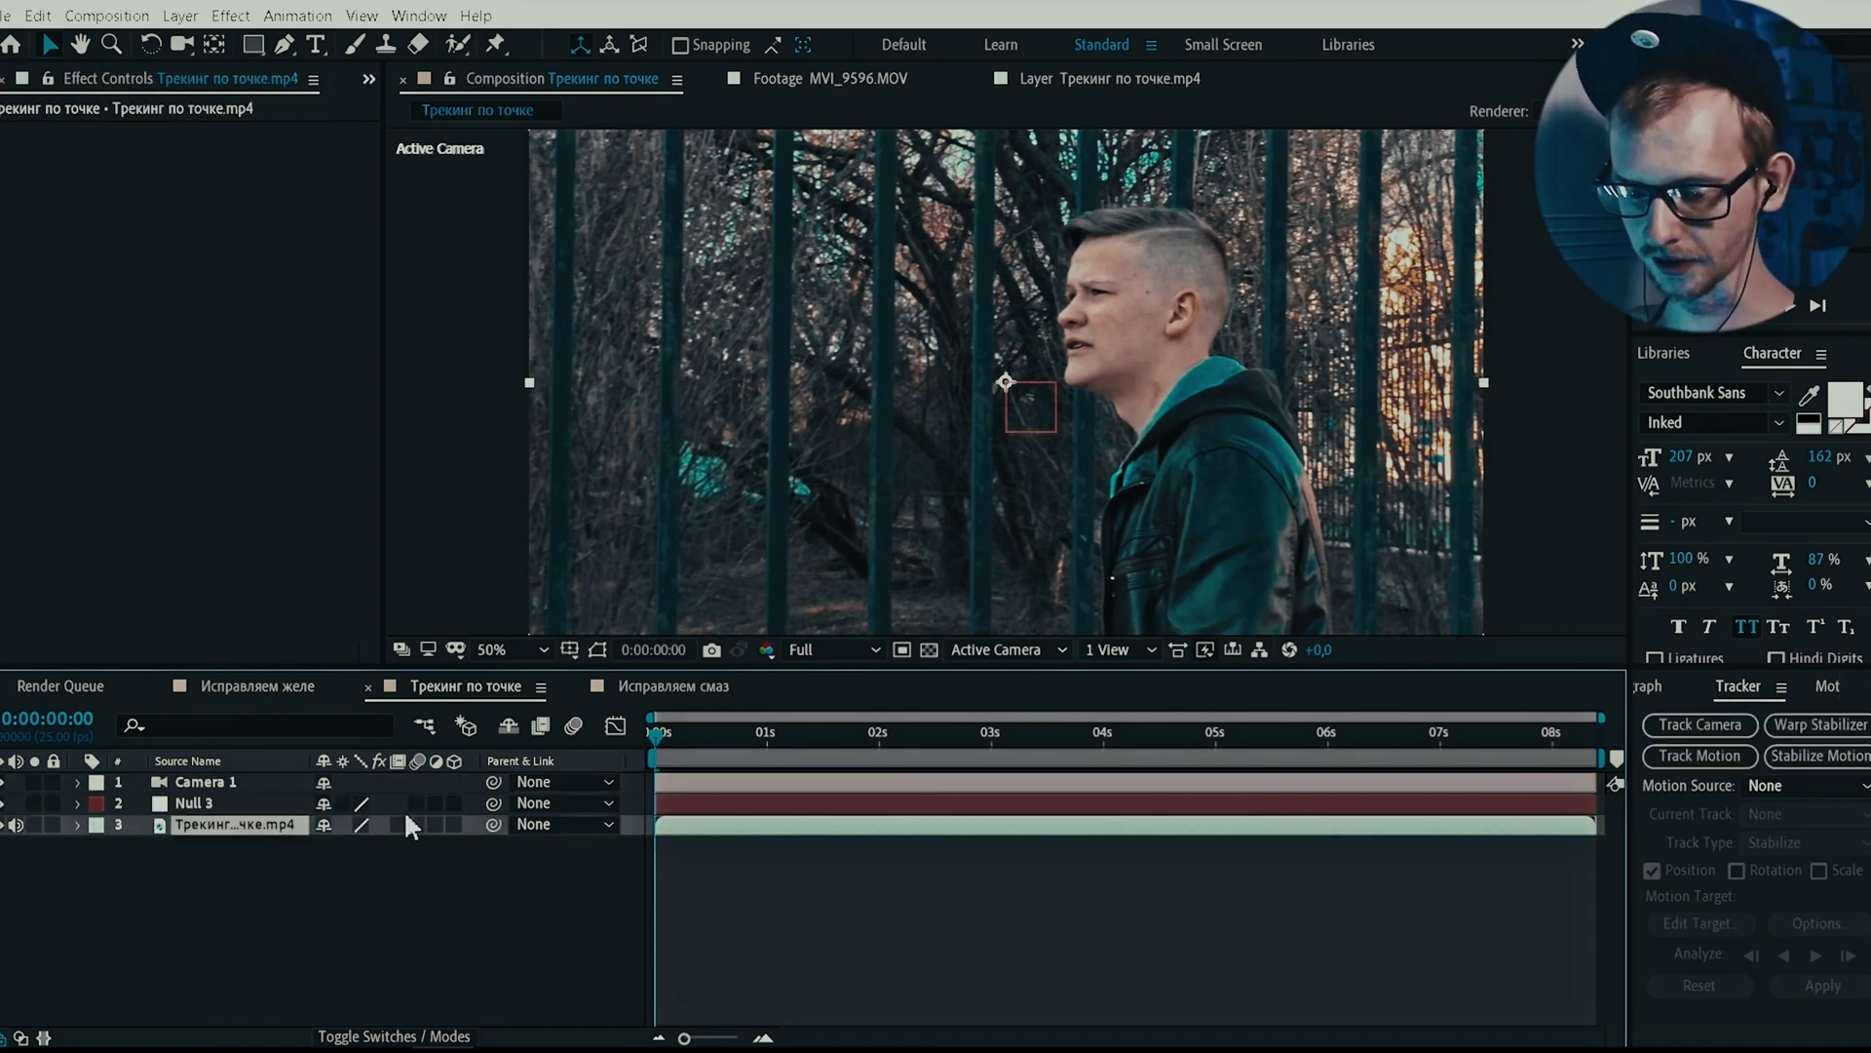
click(452, 825)
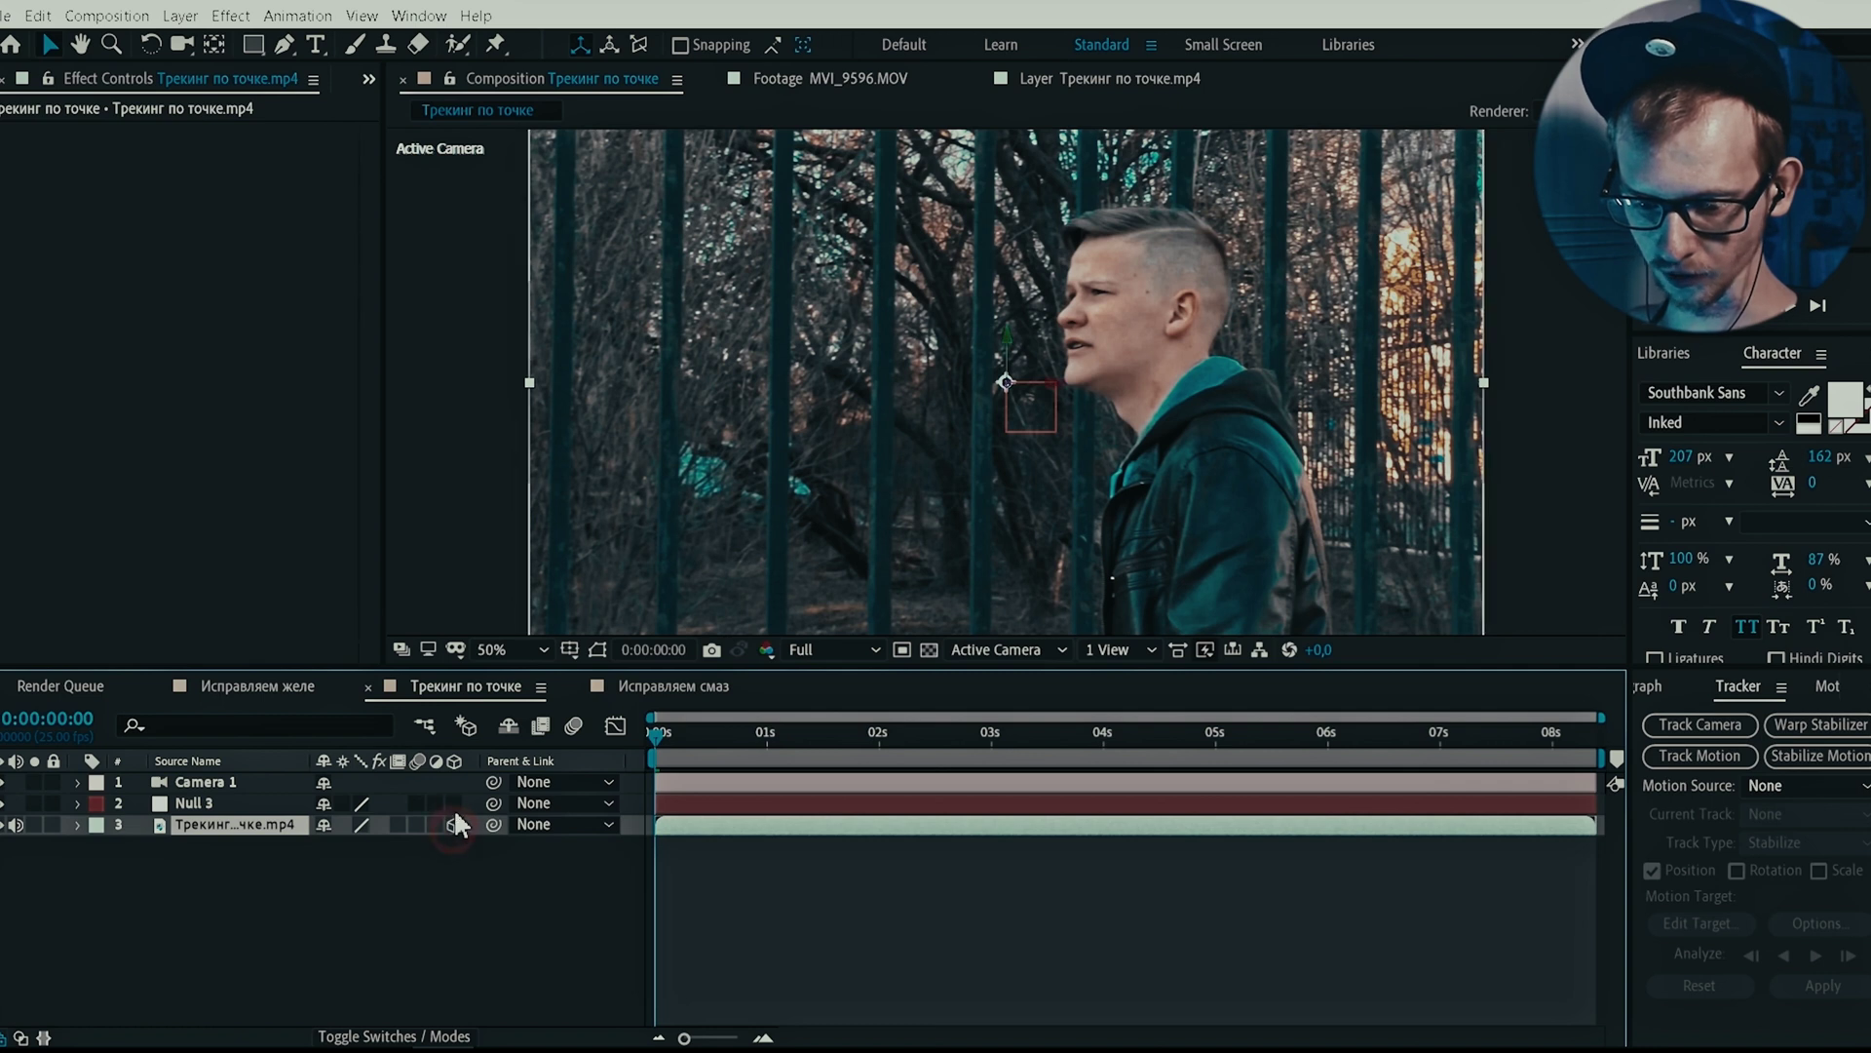
click(453, 803)
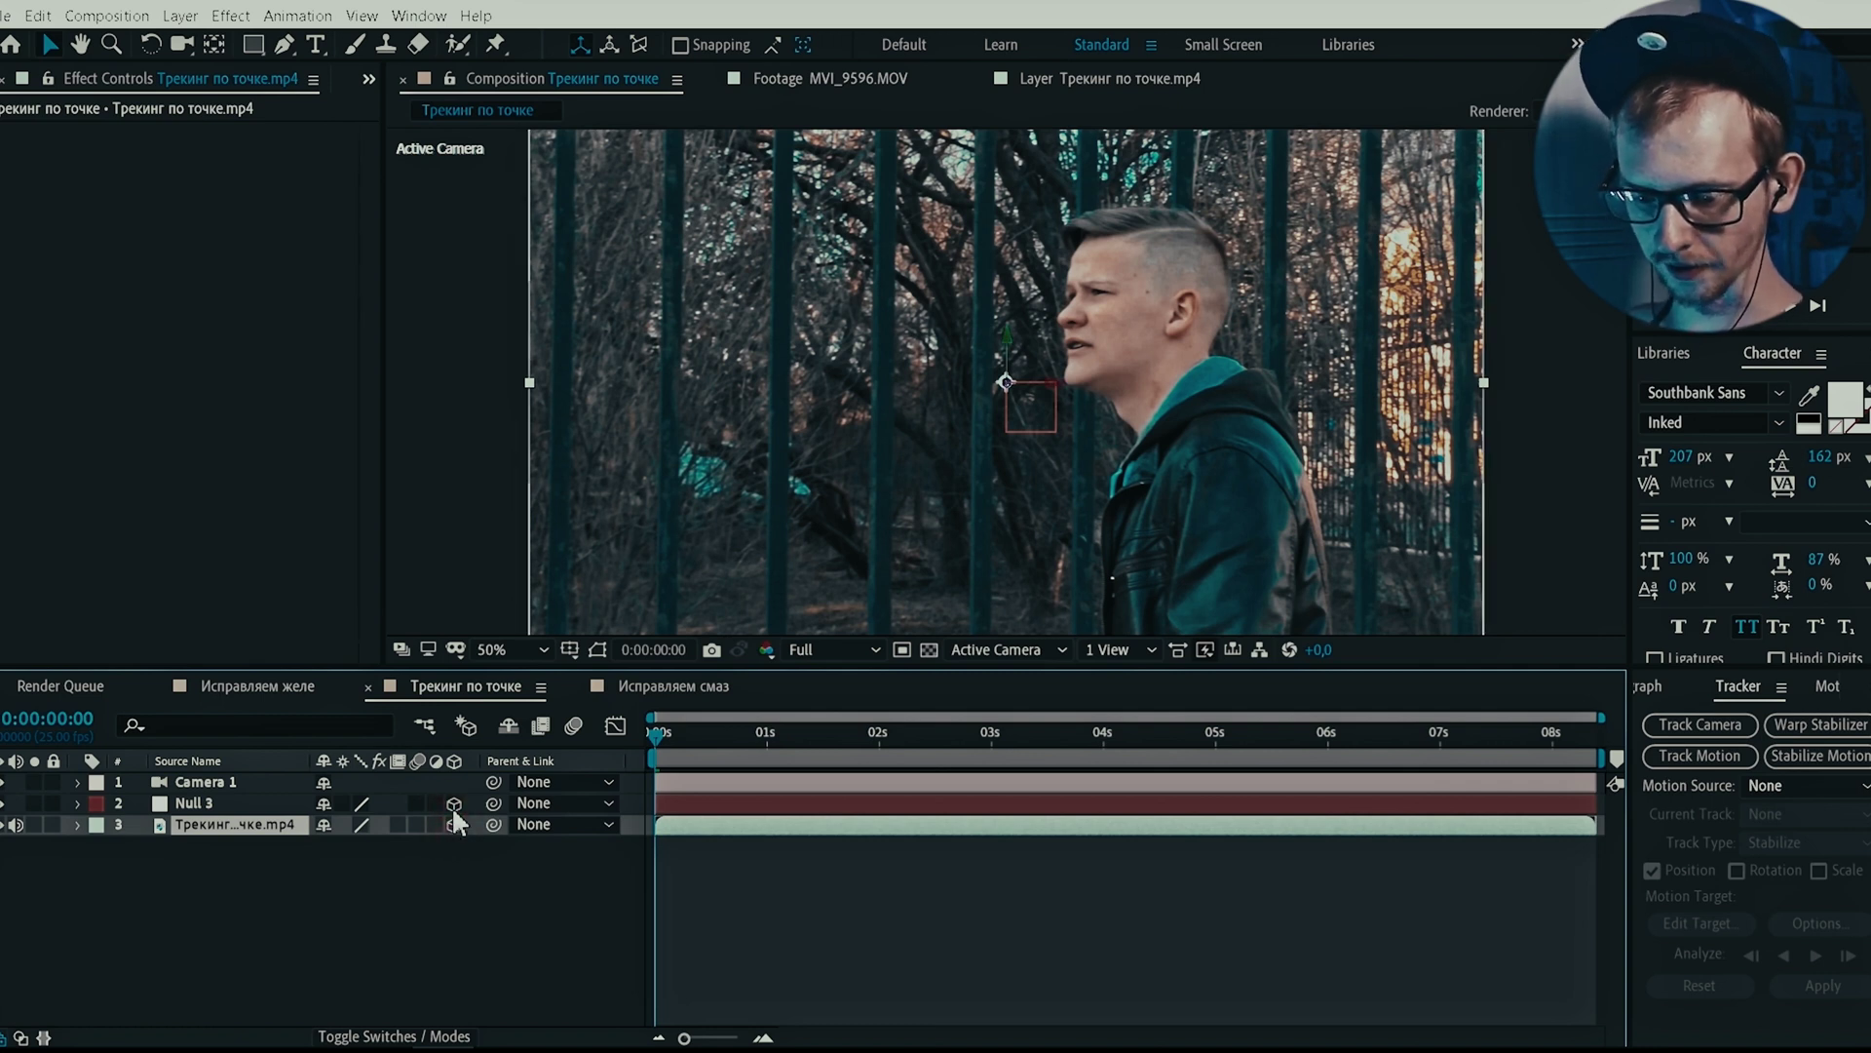
click(420, 1037)
click(420, 1037)
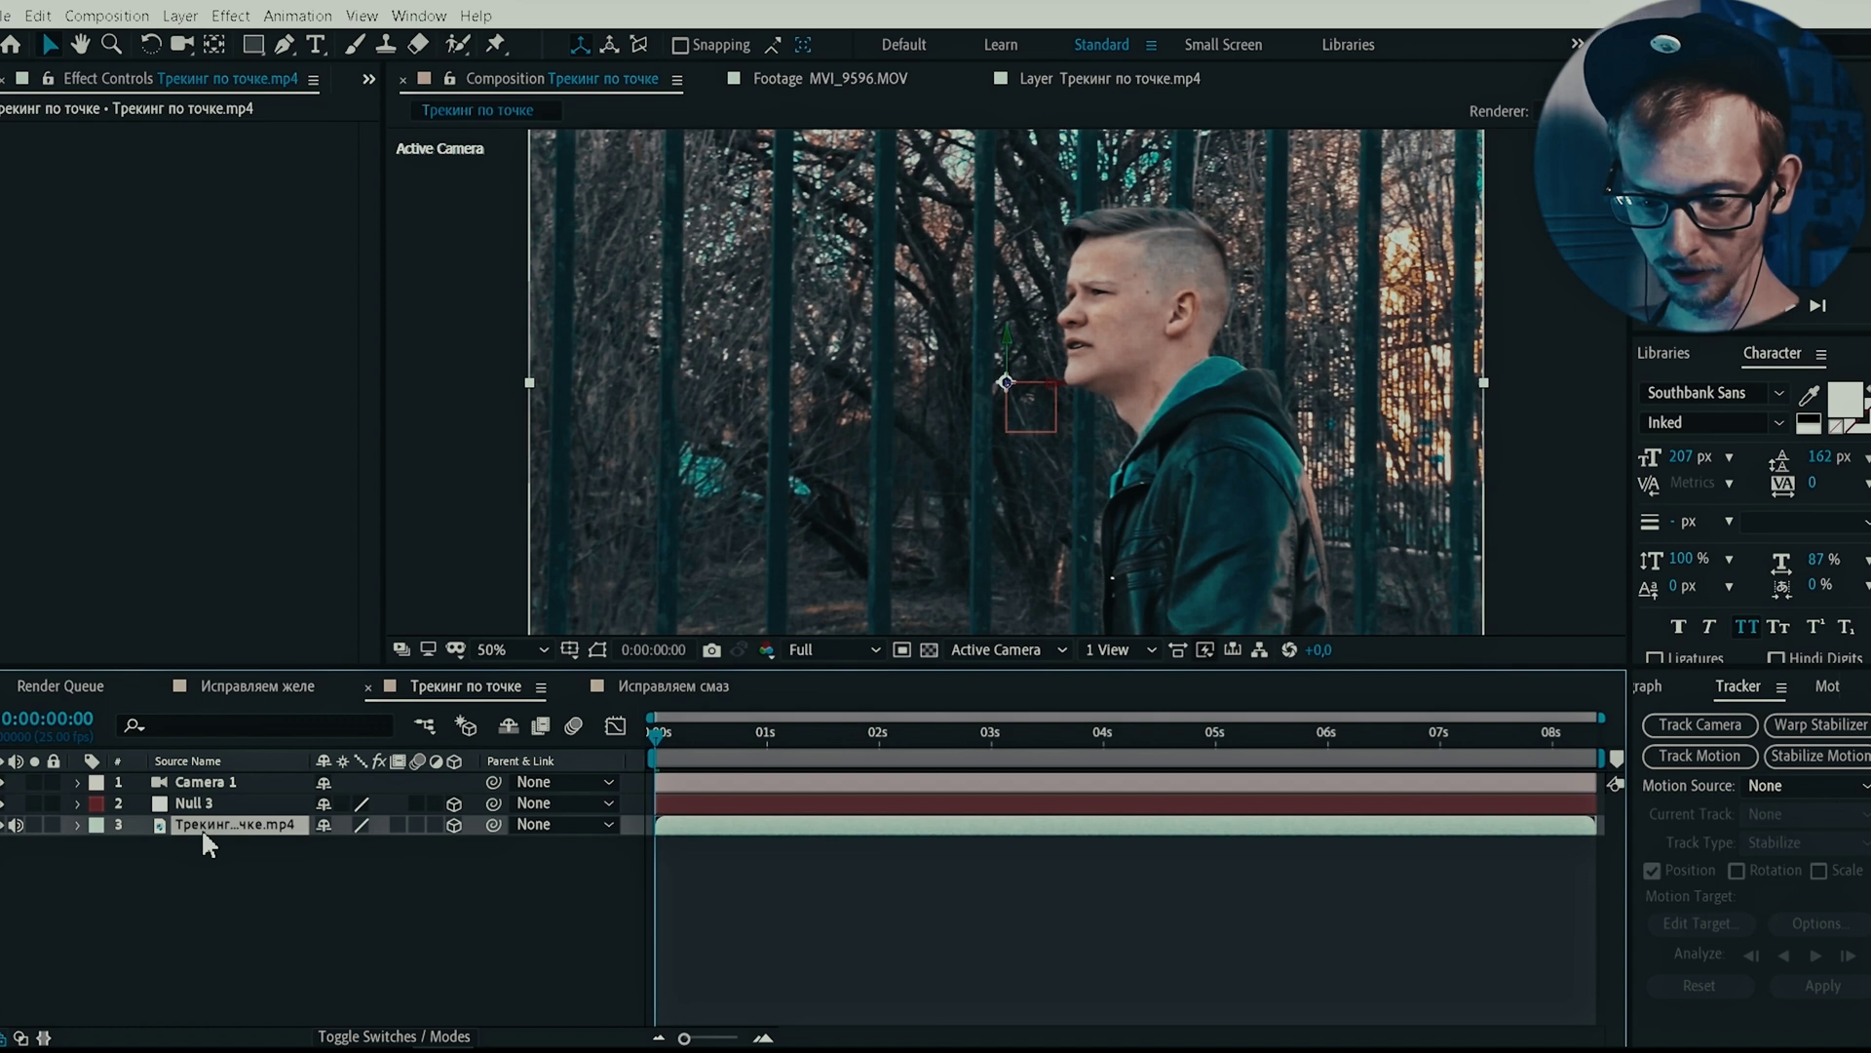
Step: Copy the video layer's Anchor Point keyframes to the null object's Anchor Point at the first frame
key(a)
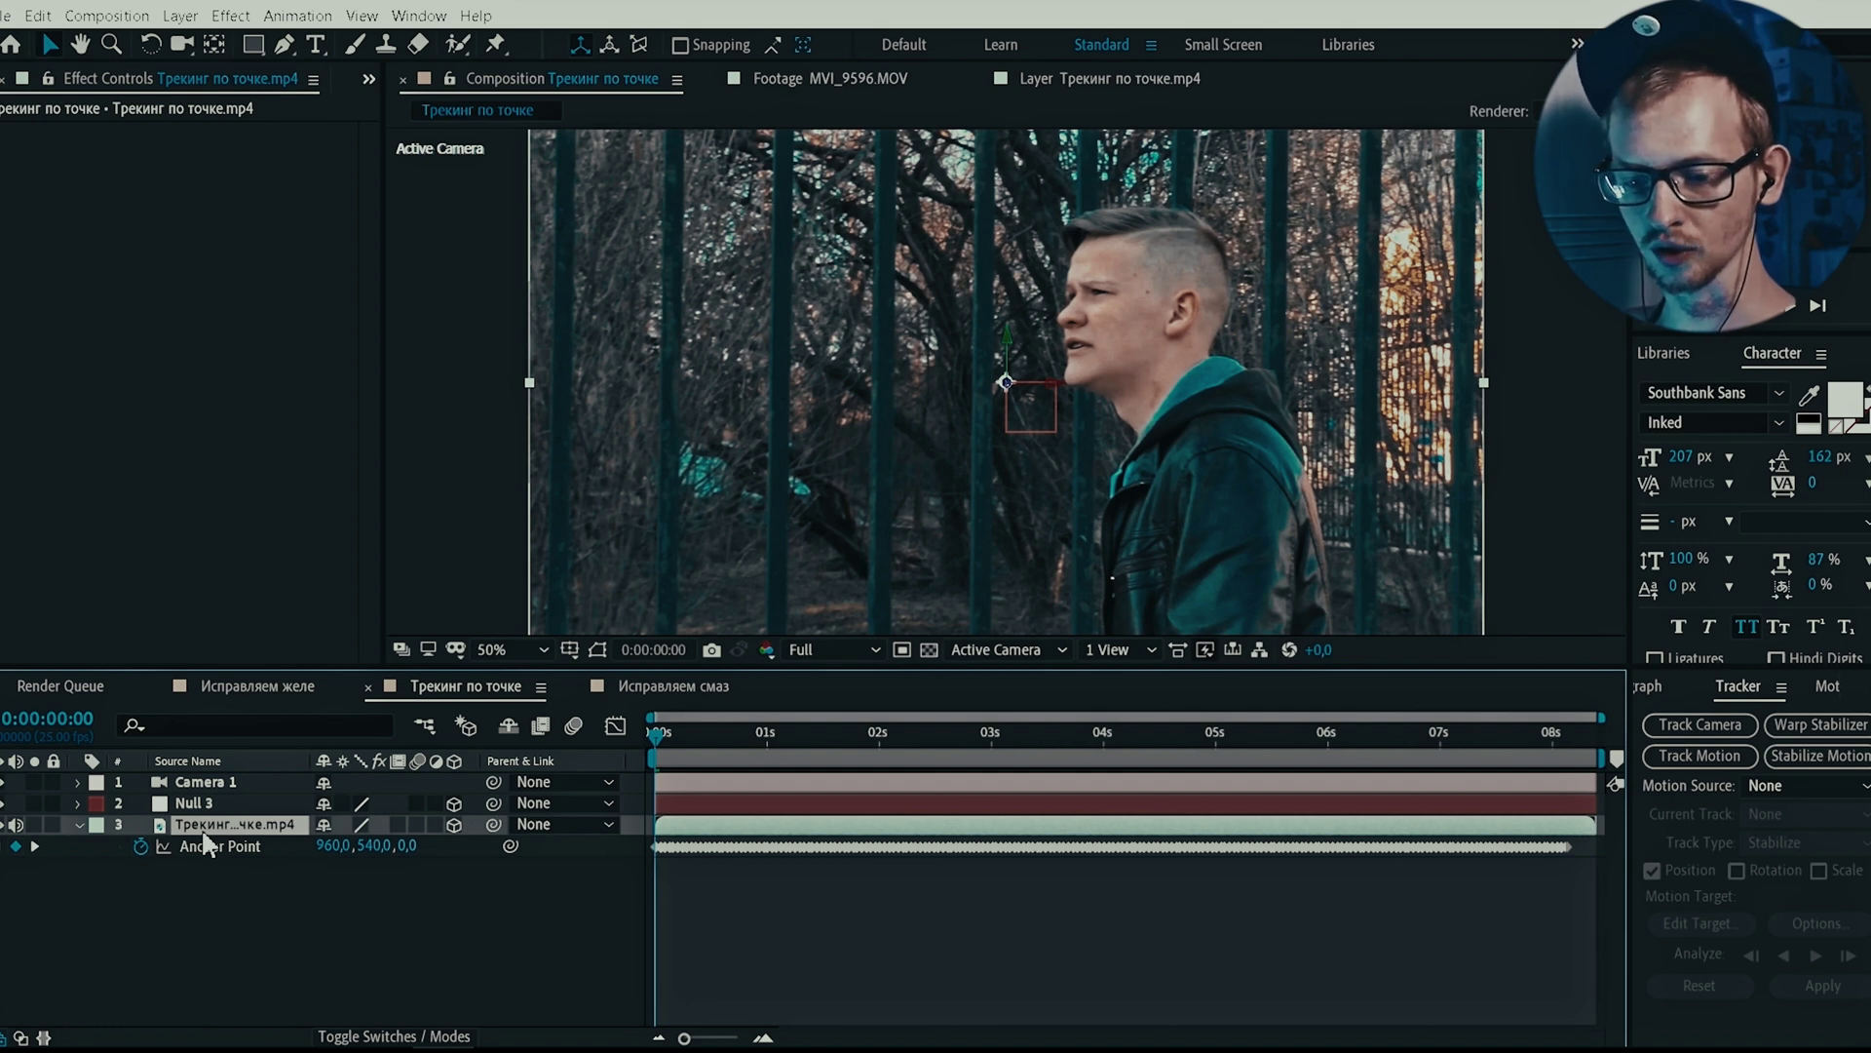
click(198, 810)
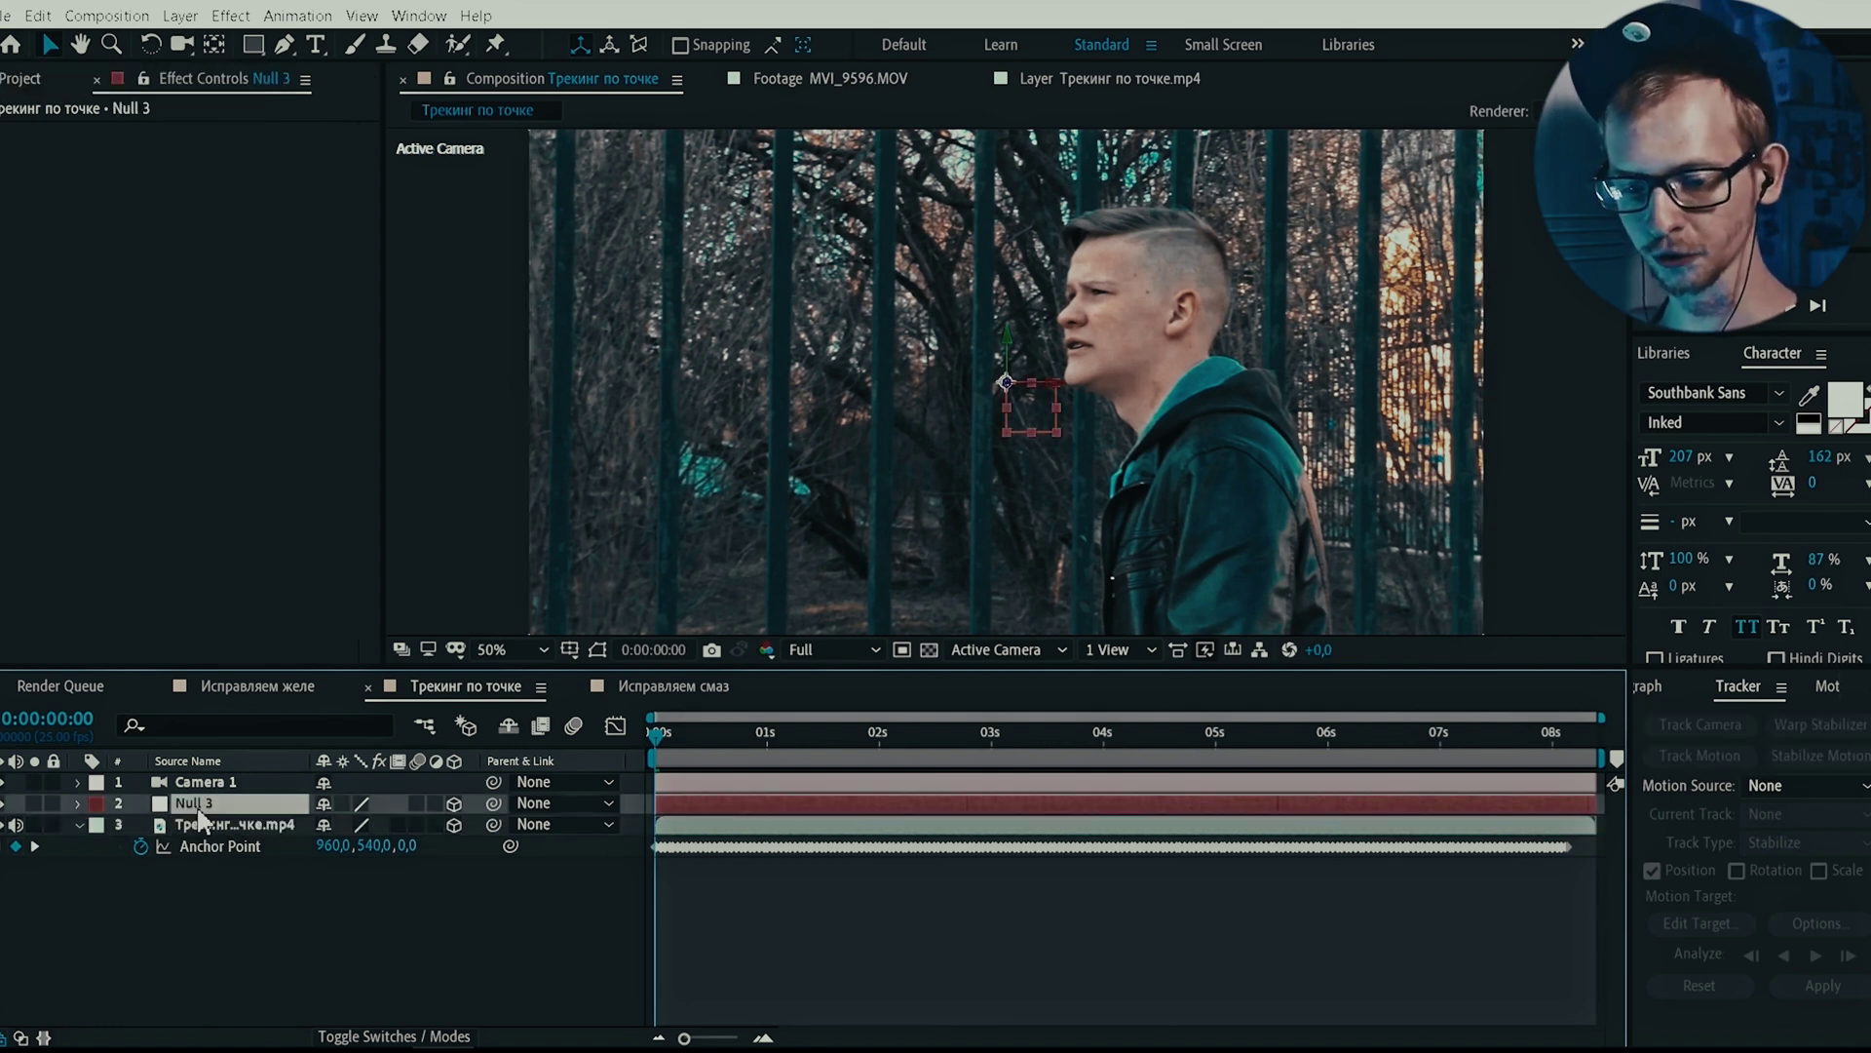
key(a)
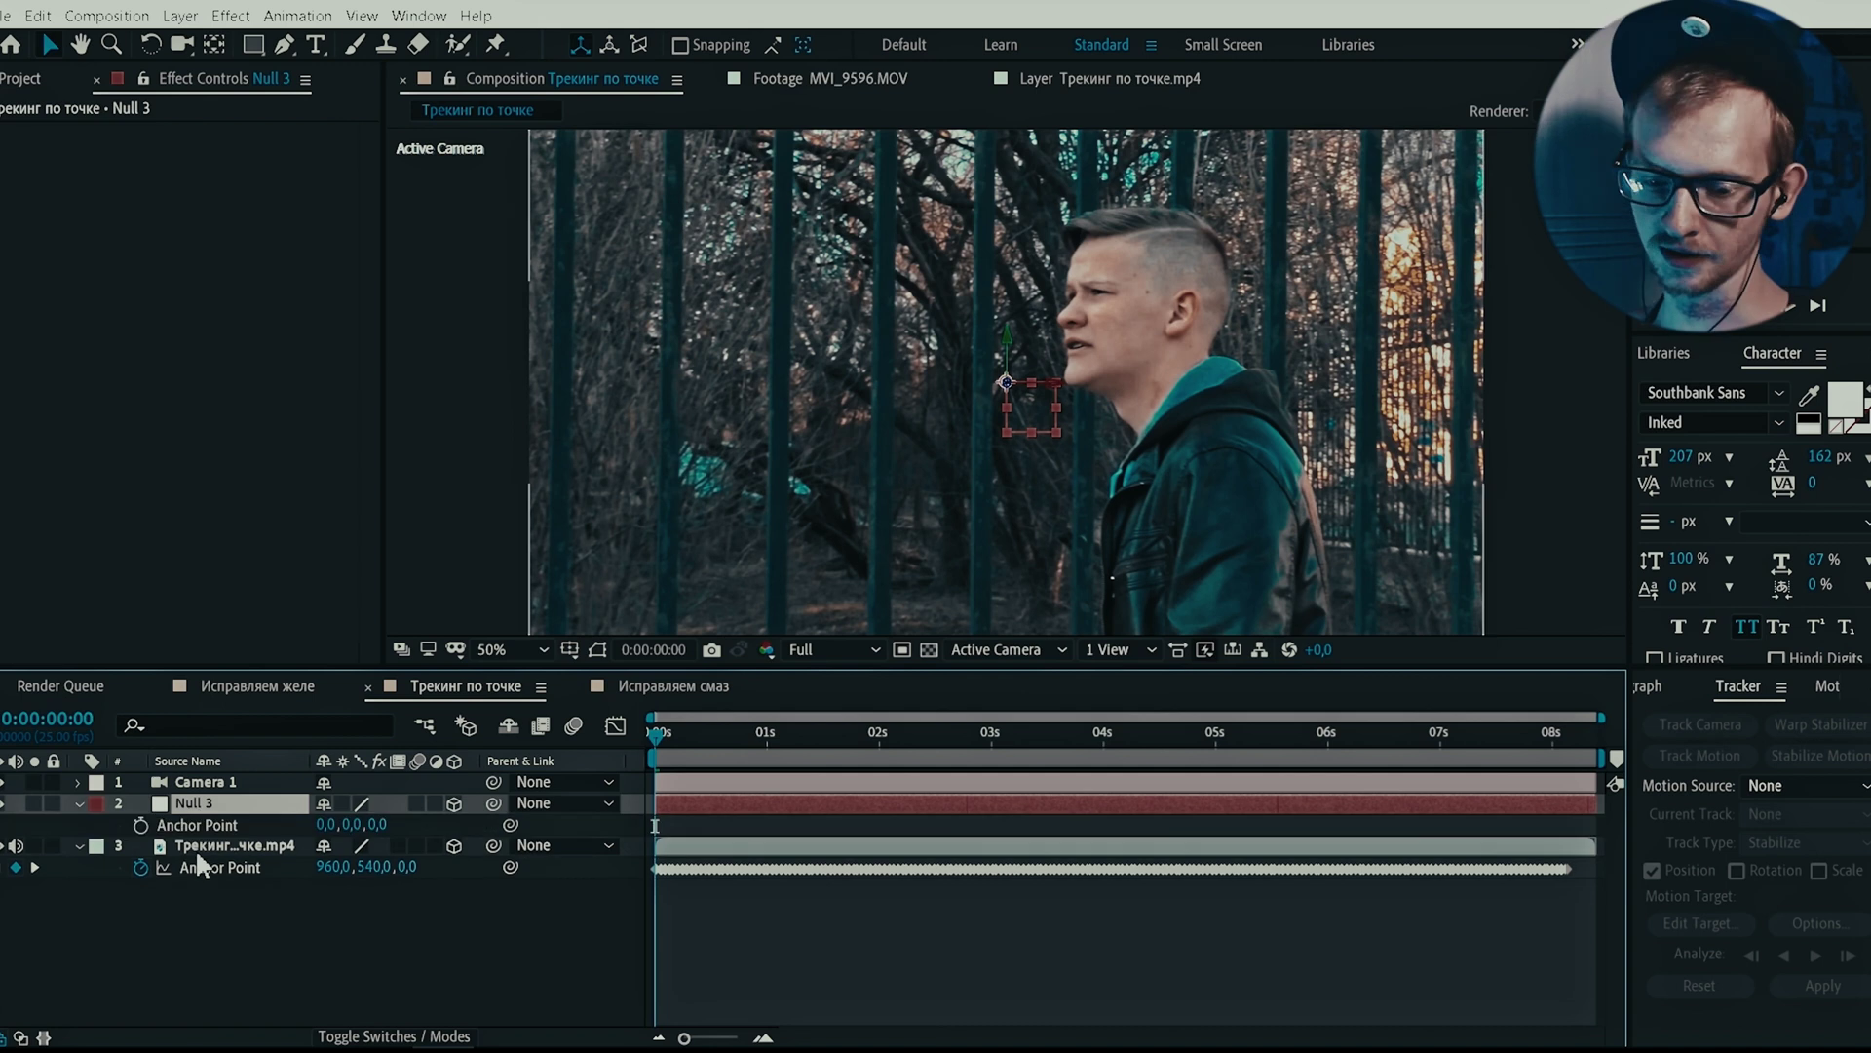
click(213, 870)
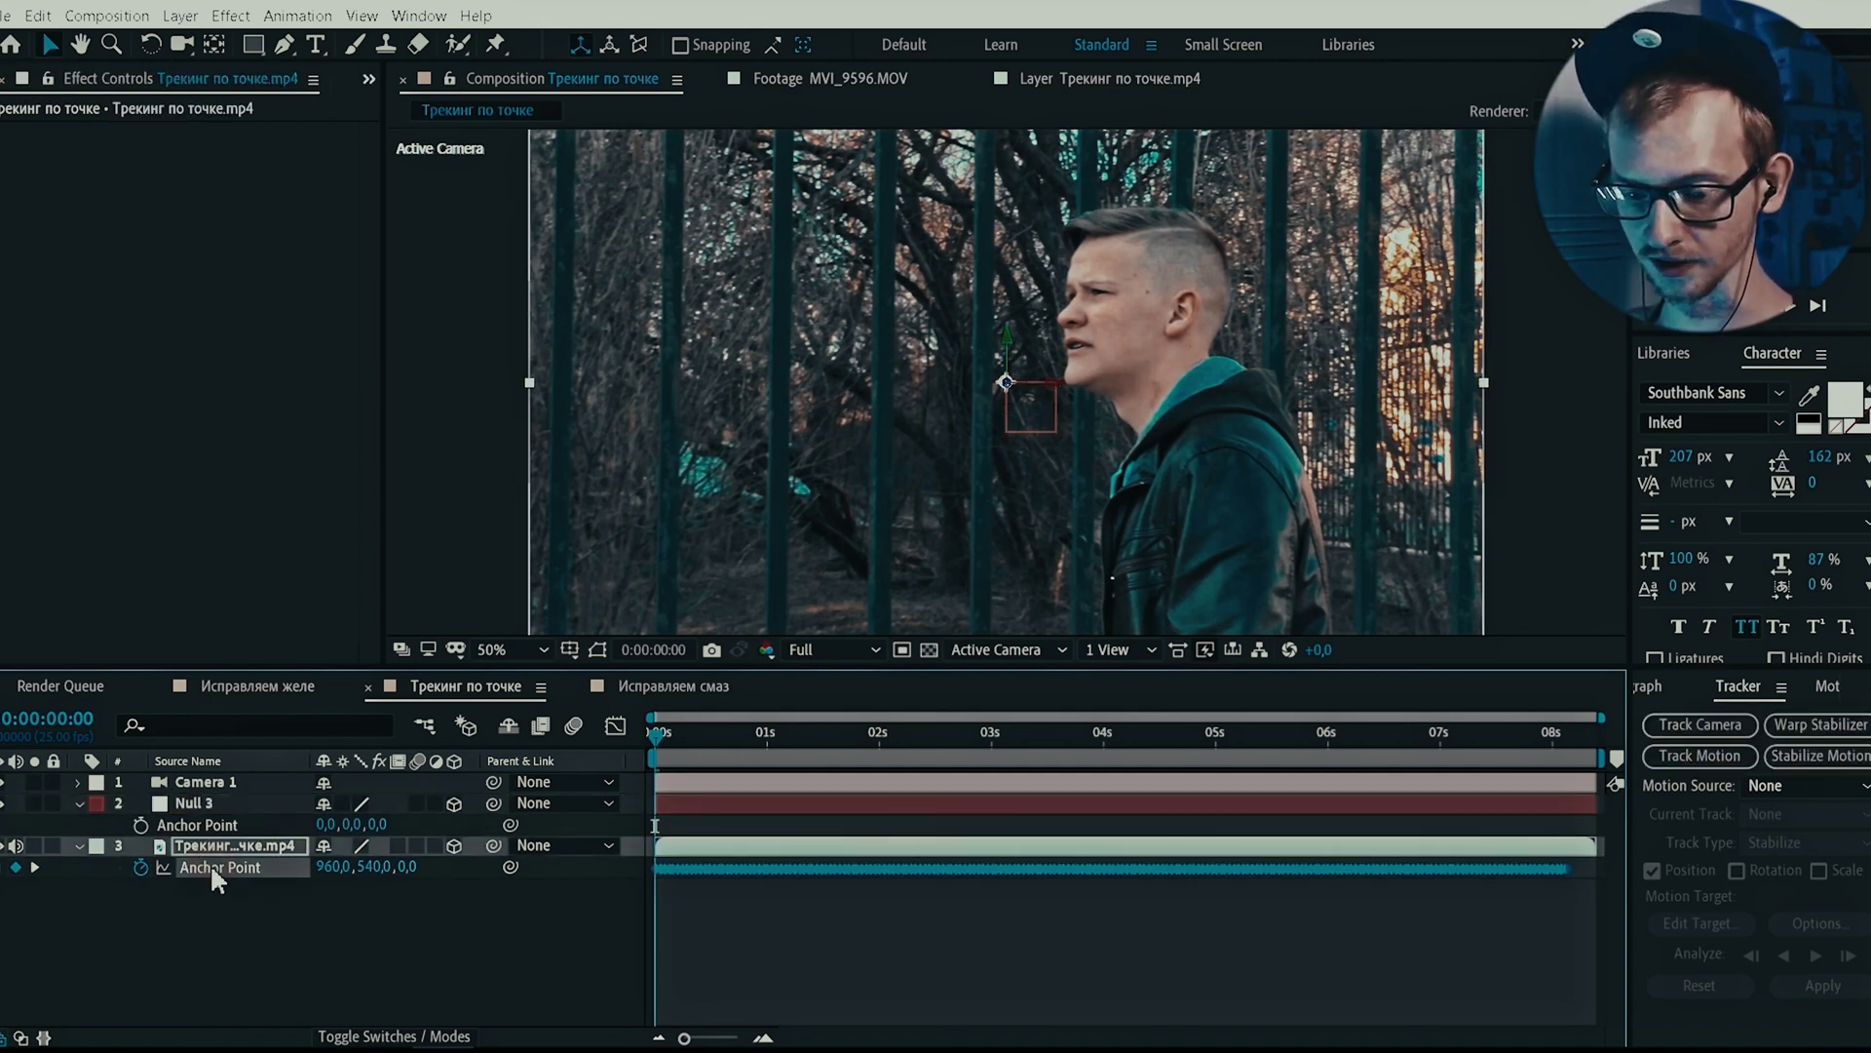
click(208, 824)
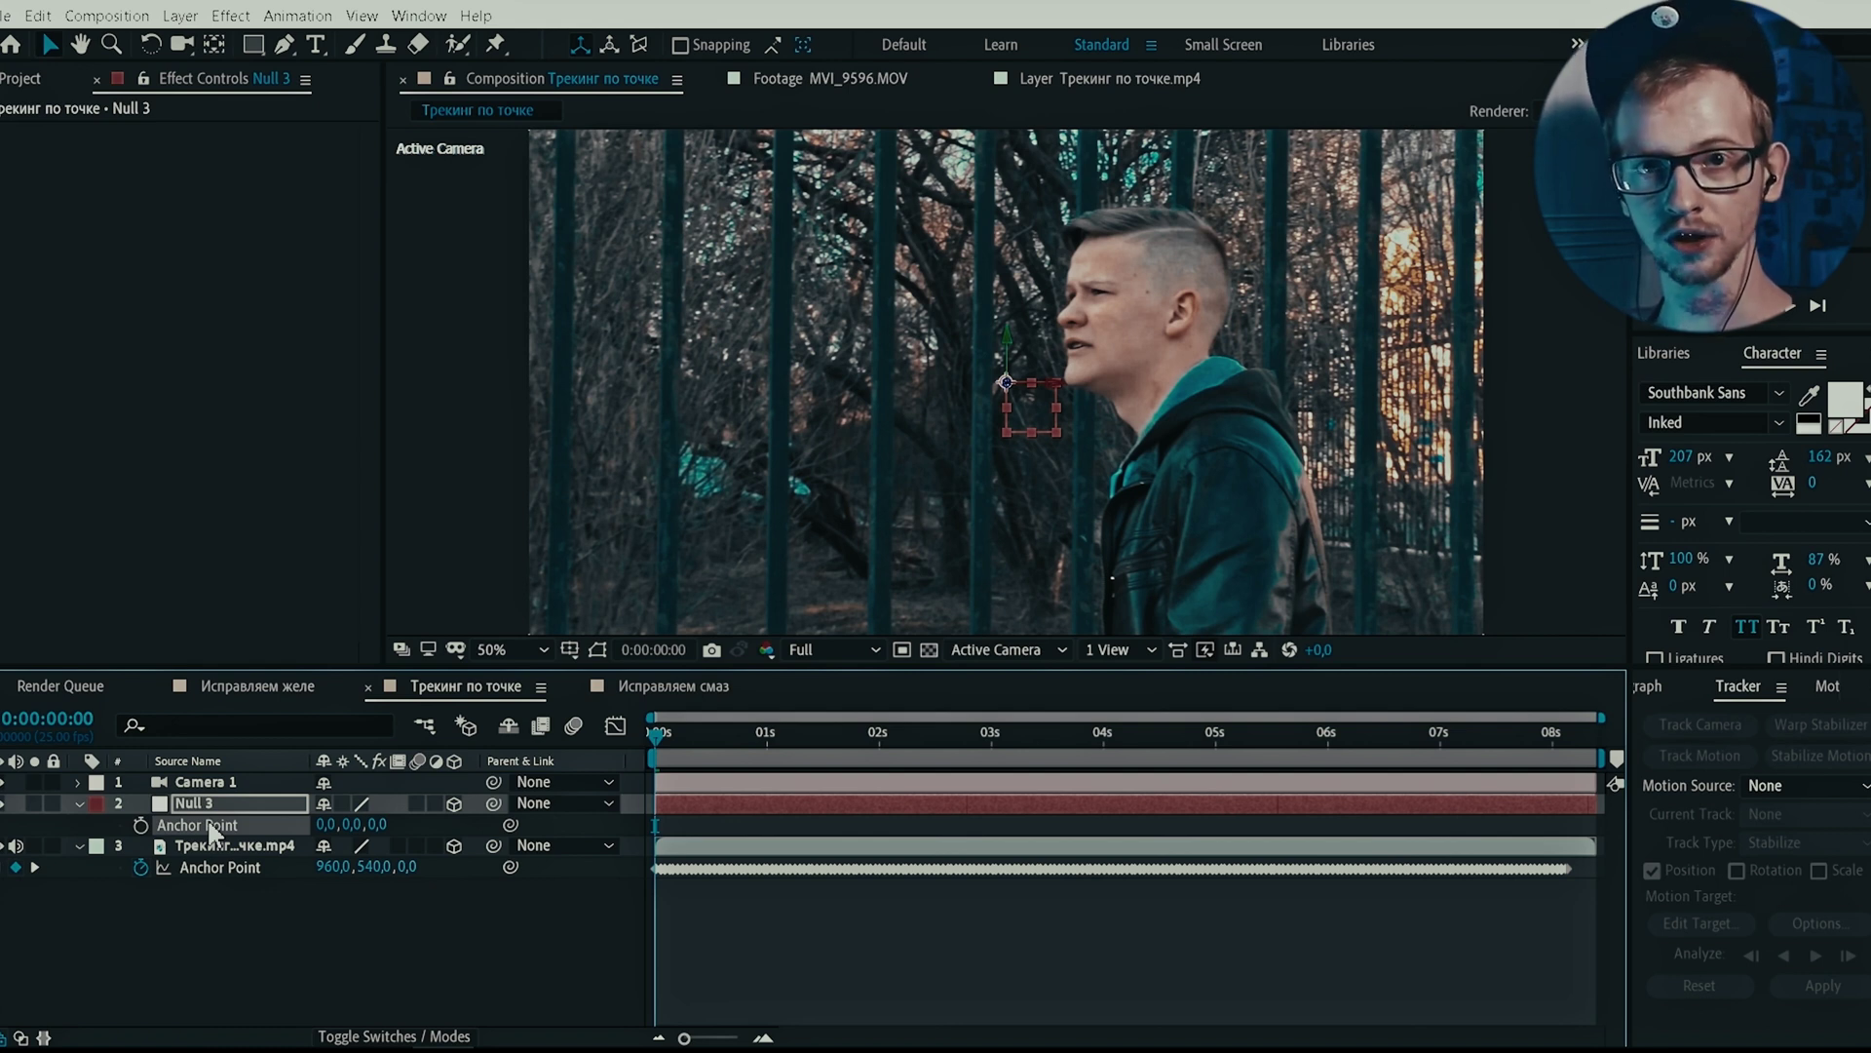
key(ctrl+v)
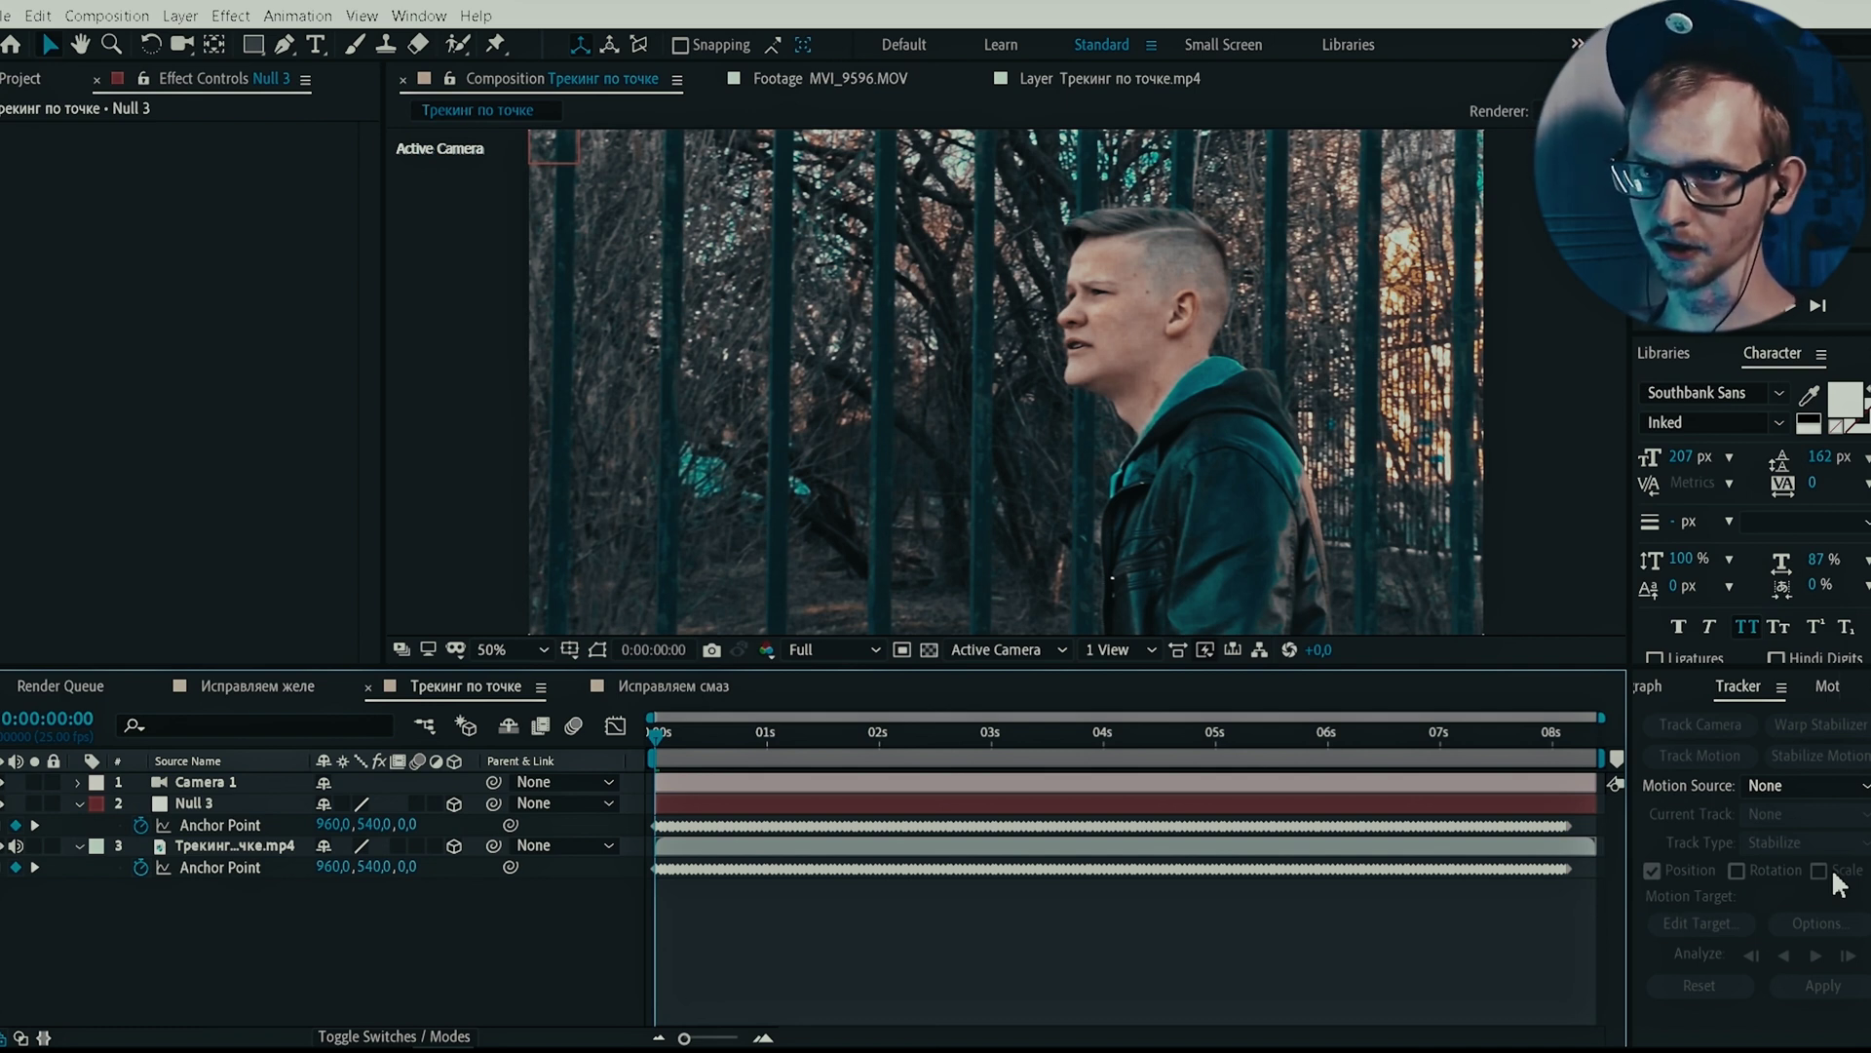
Step: Add the expression smooth(.2, 5) to the null object's Anchor Point and parent the camera to the null object
click(200, 803)
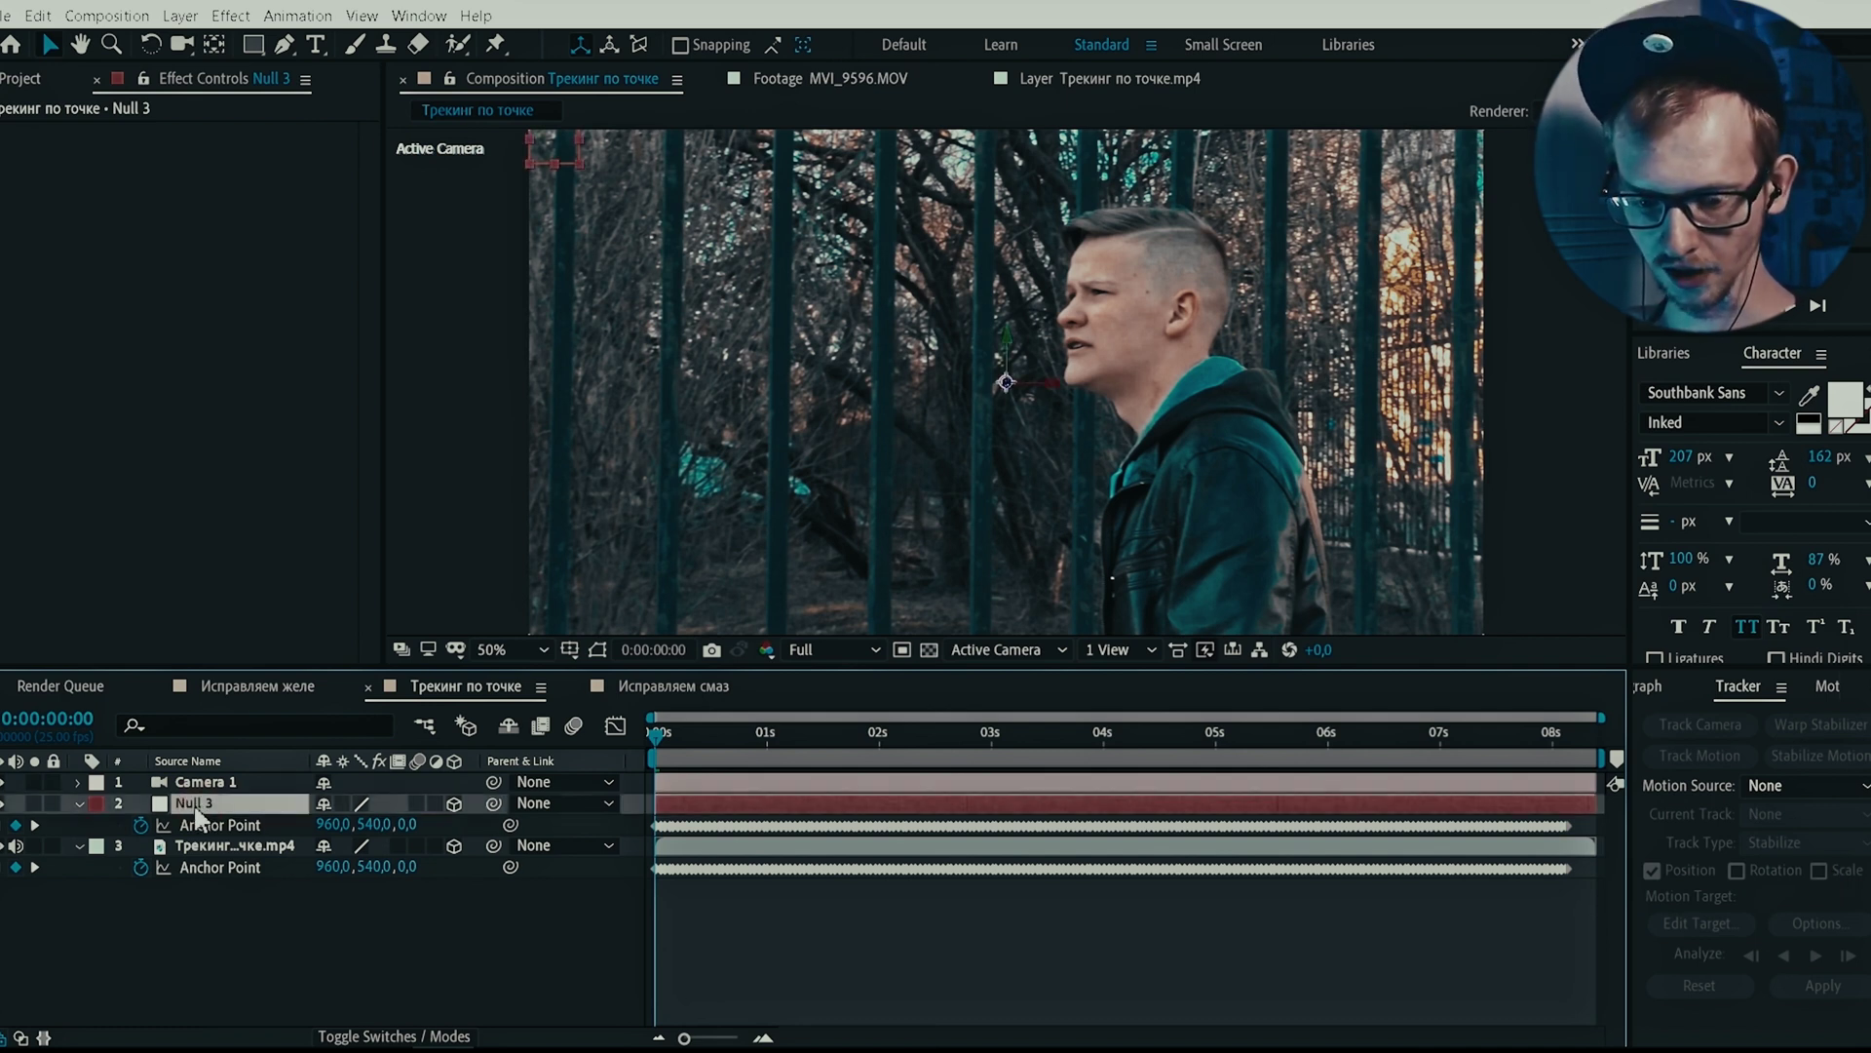
alt+click(140, 826)
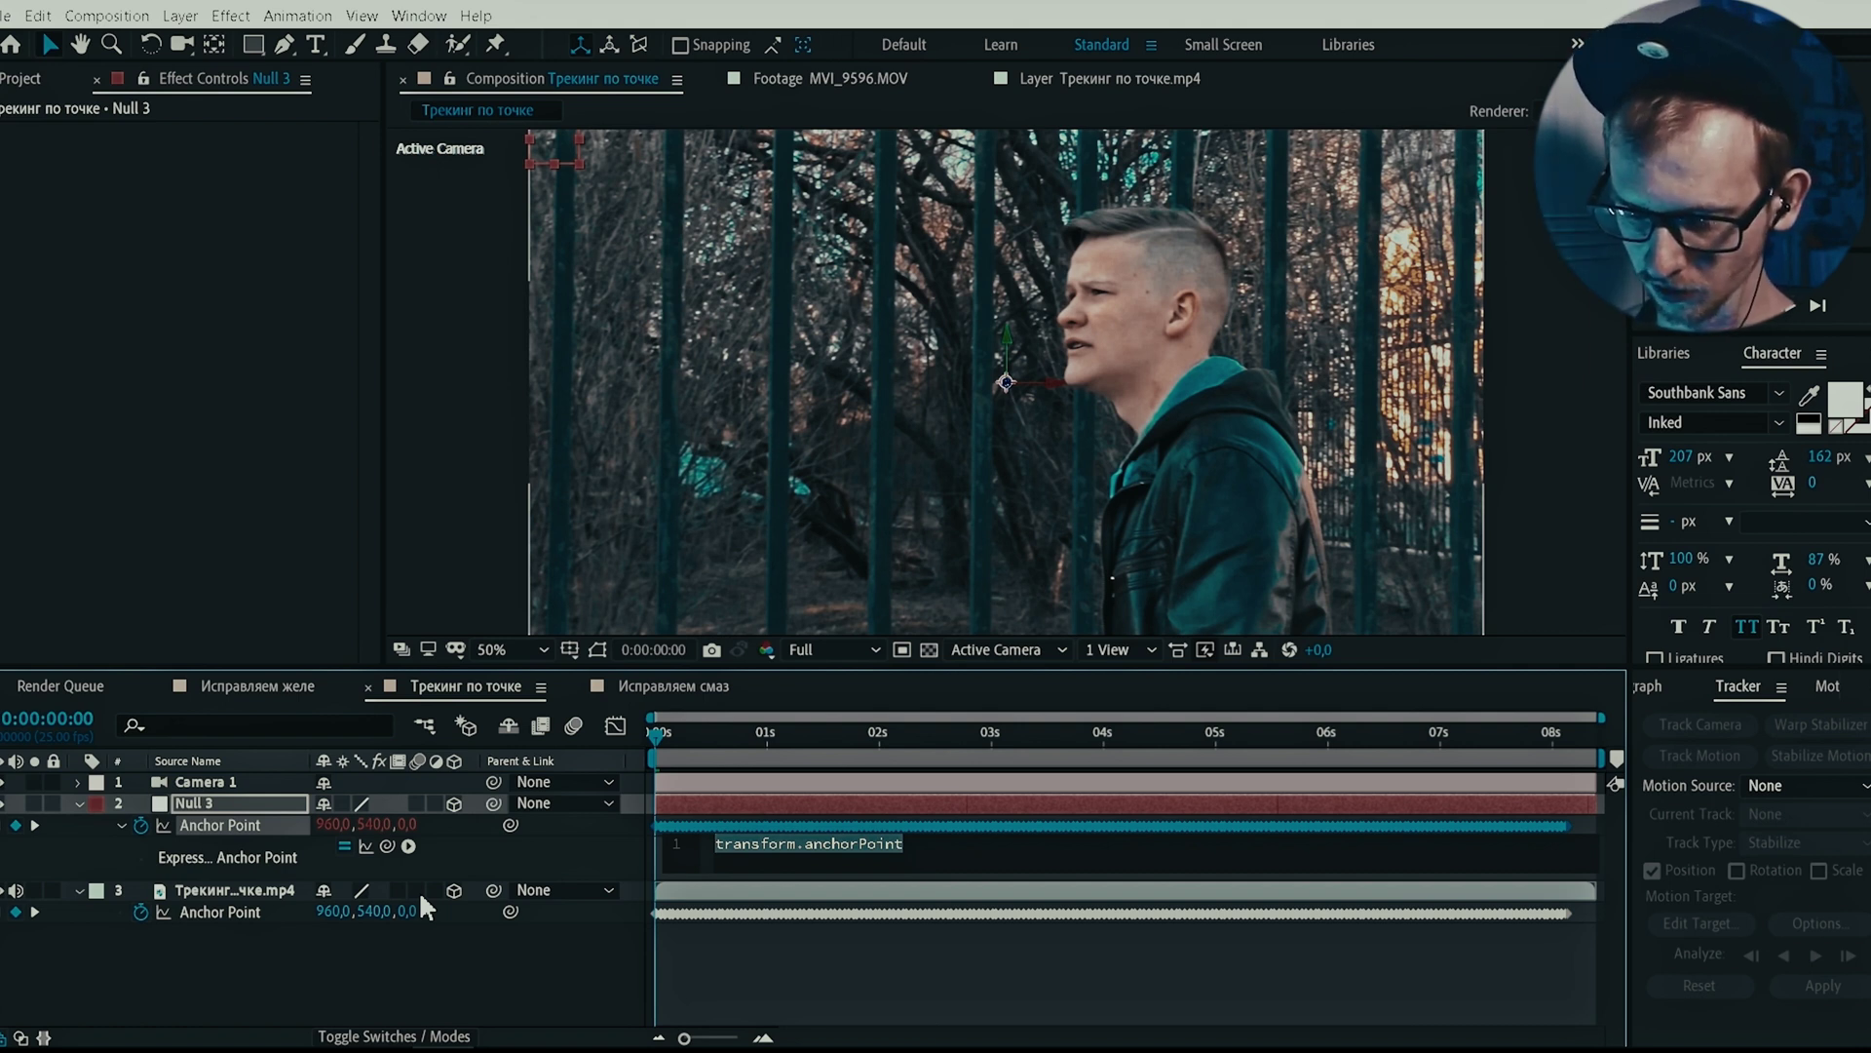
text(smooth())
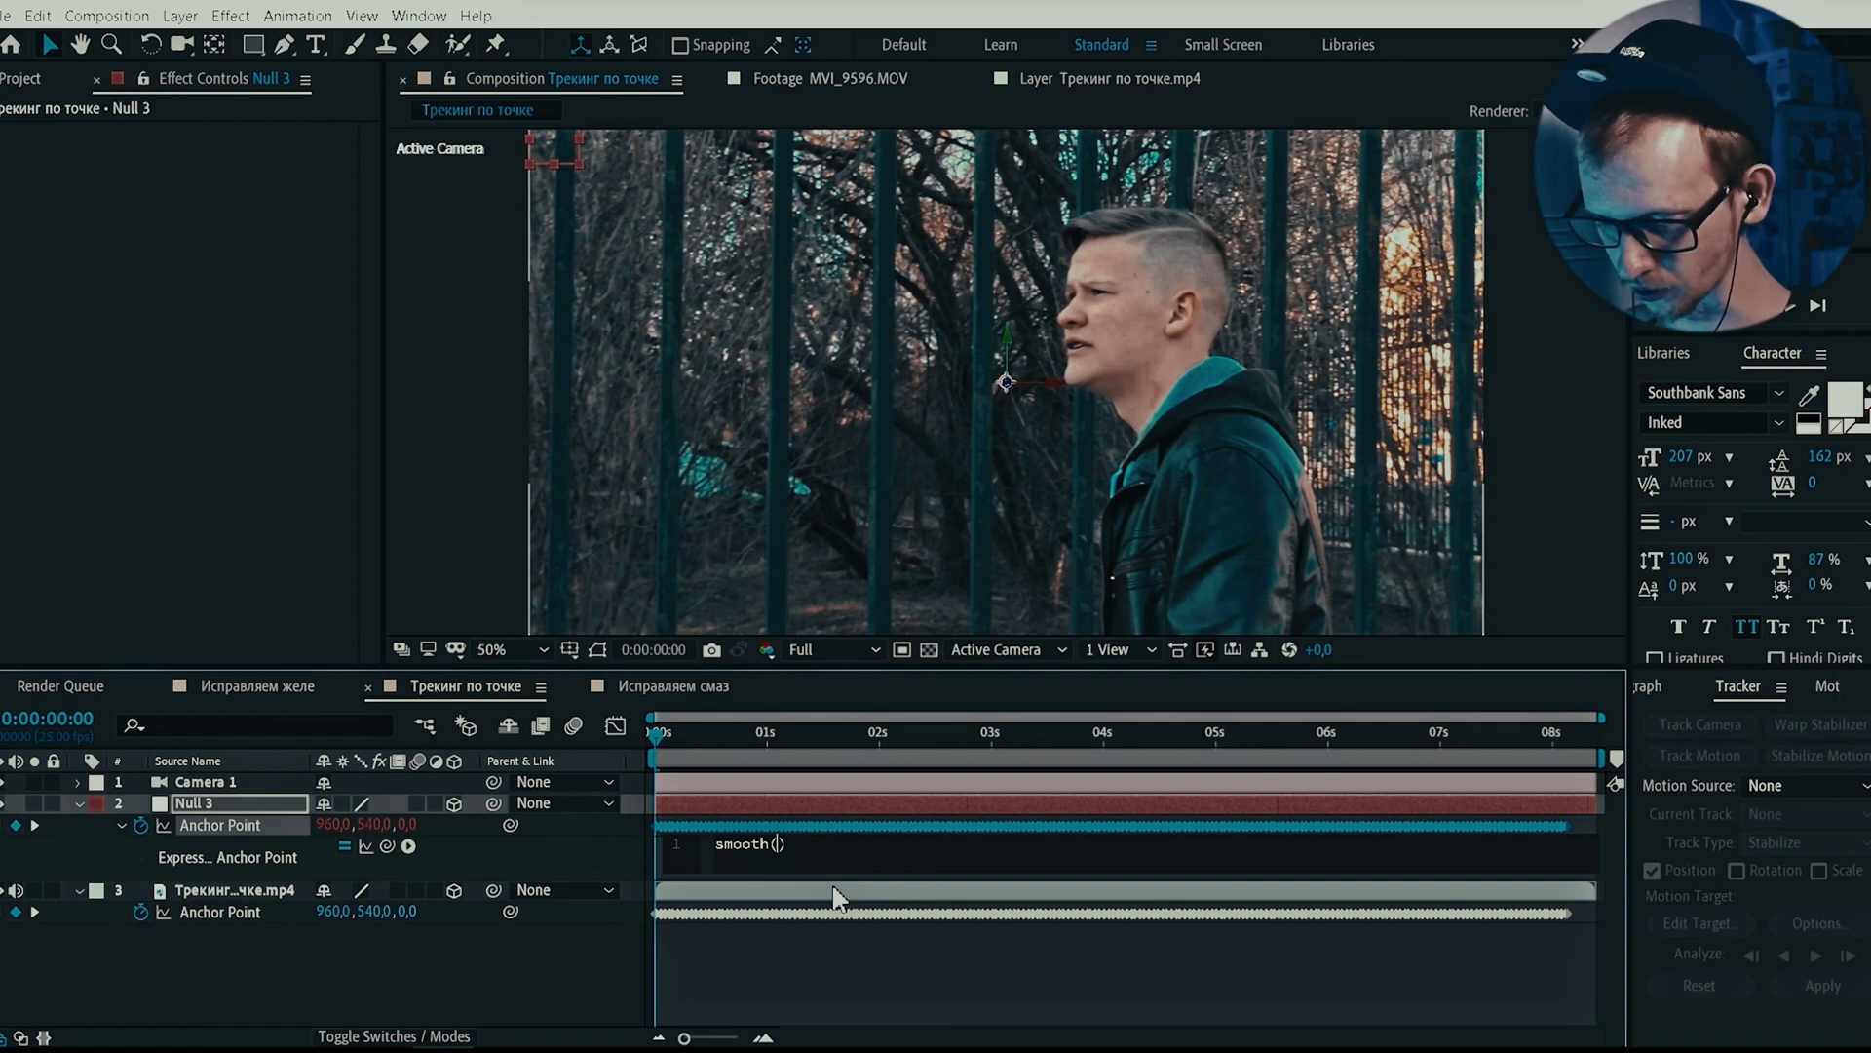
text(.2)
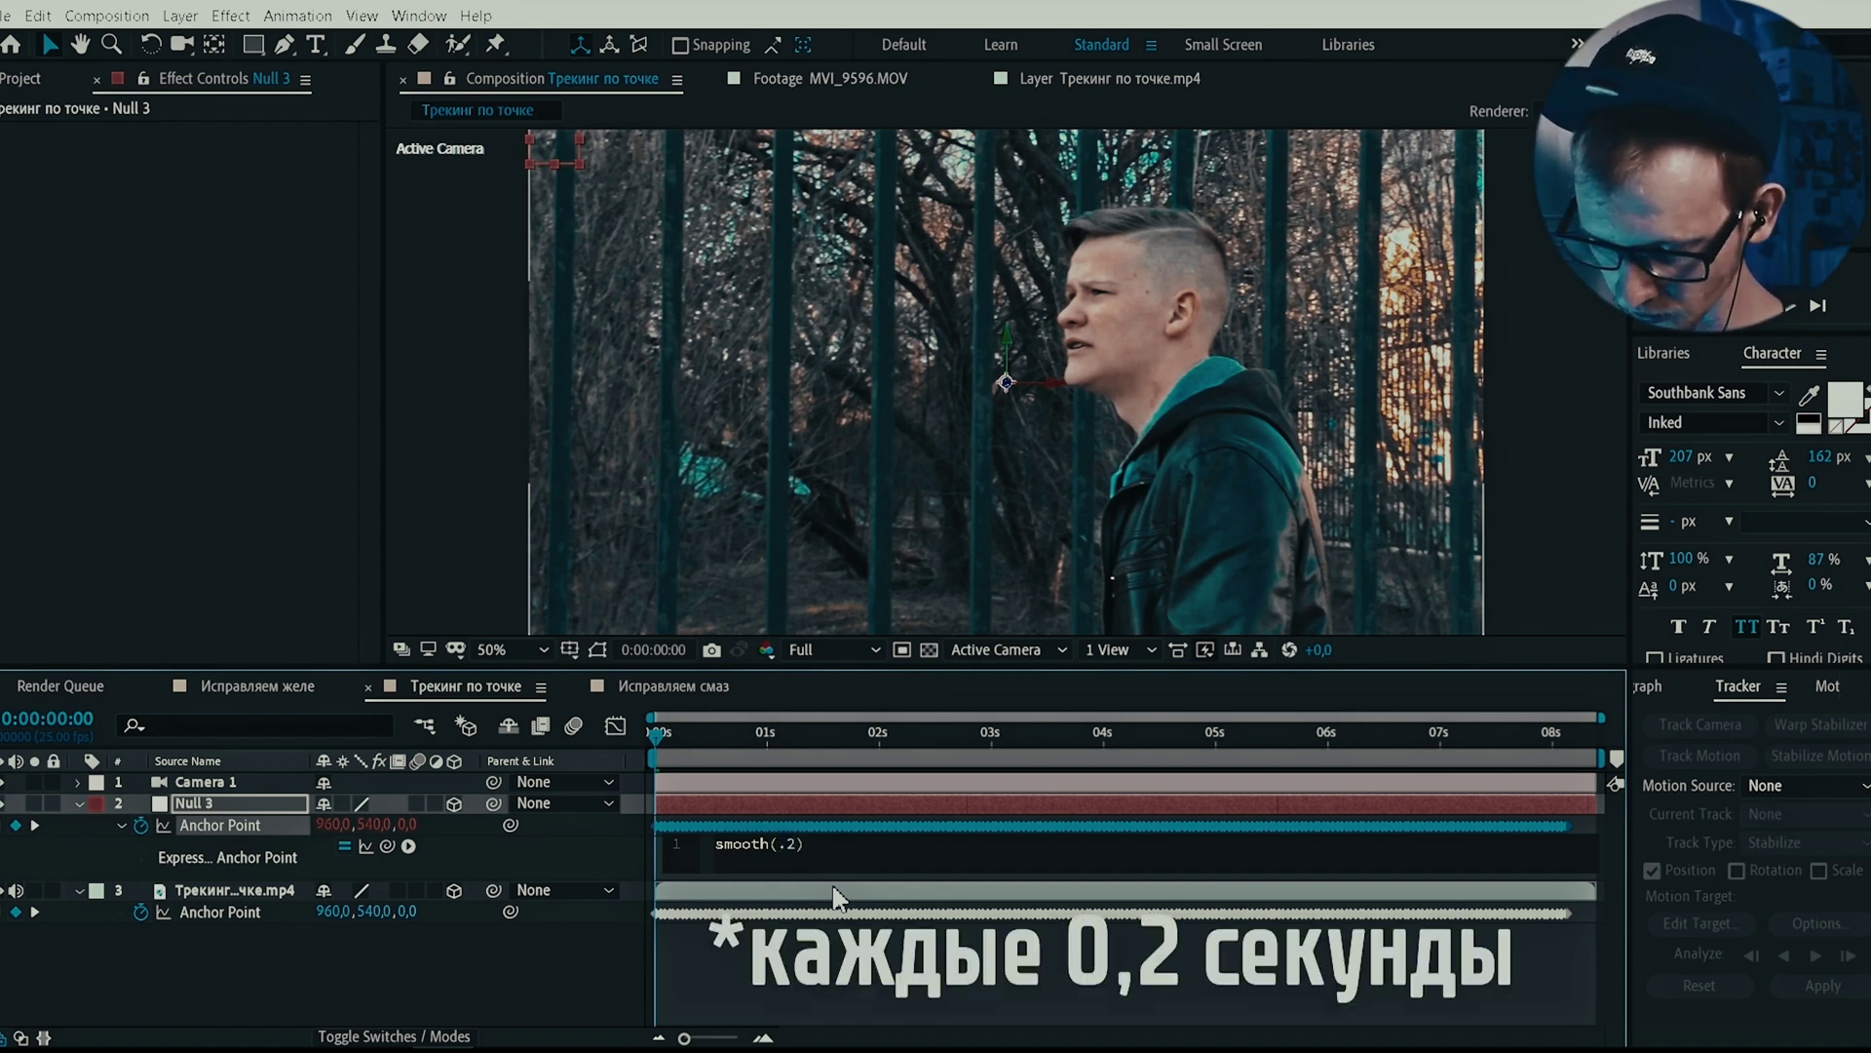
text(, 5)
click(513, 955)
drag(492, 782, 208, 798)
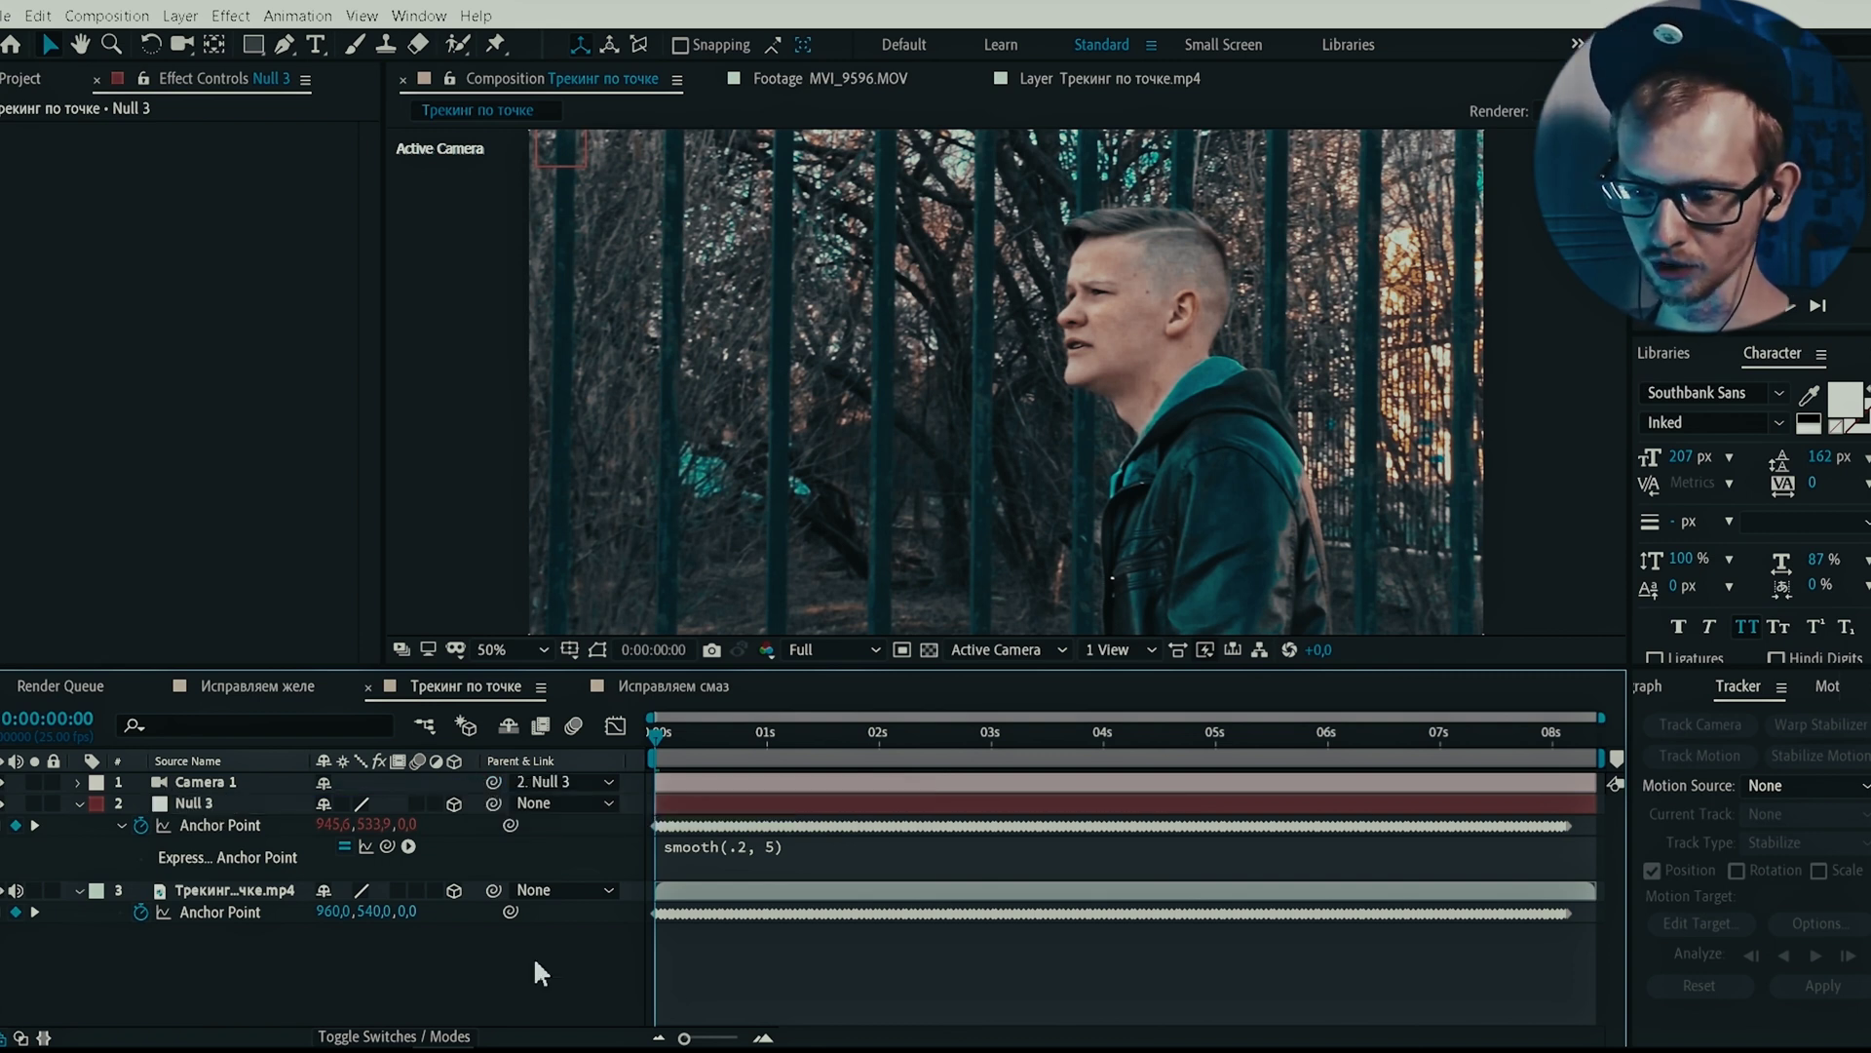
Step: Preview the point-tracked composition and add an adjustment layer above the camera
key(space)
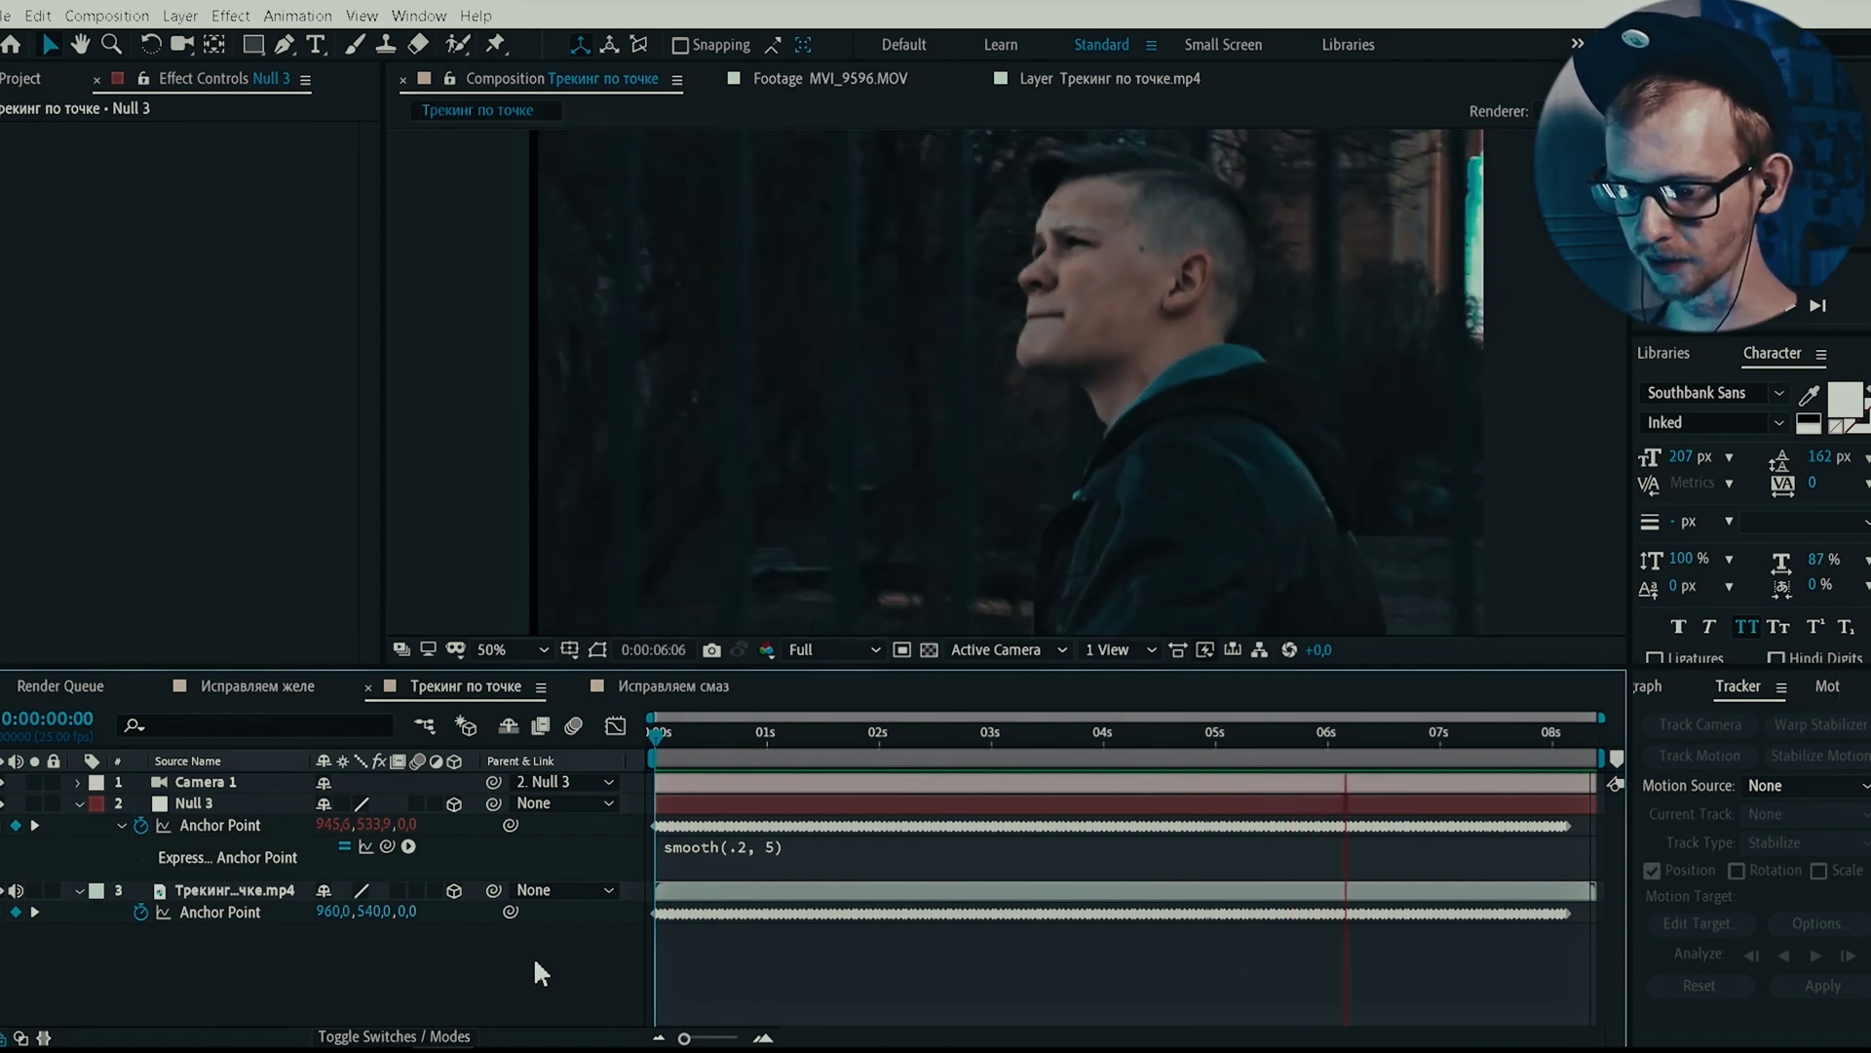
right_click(317, 965)
mouse_move(434, 741)
click(673, 901)
Step: Apply the Transform effect to the adjustment layer, set its Scale to 110, and return to the first frame
right_click(177, 349)
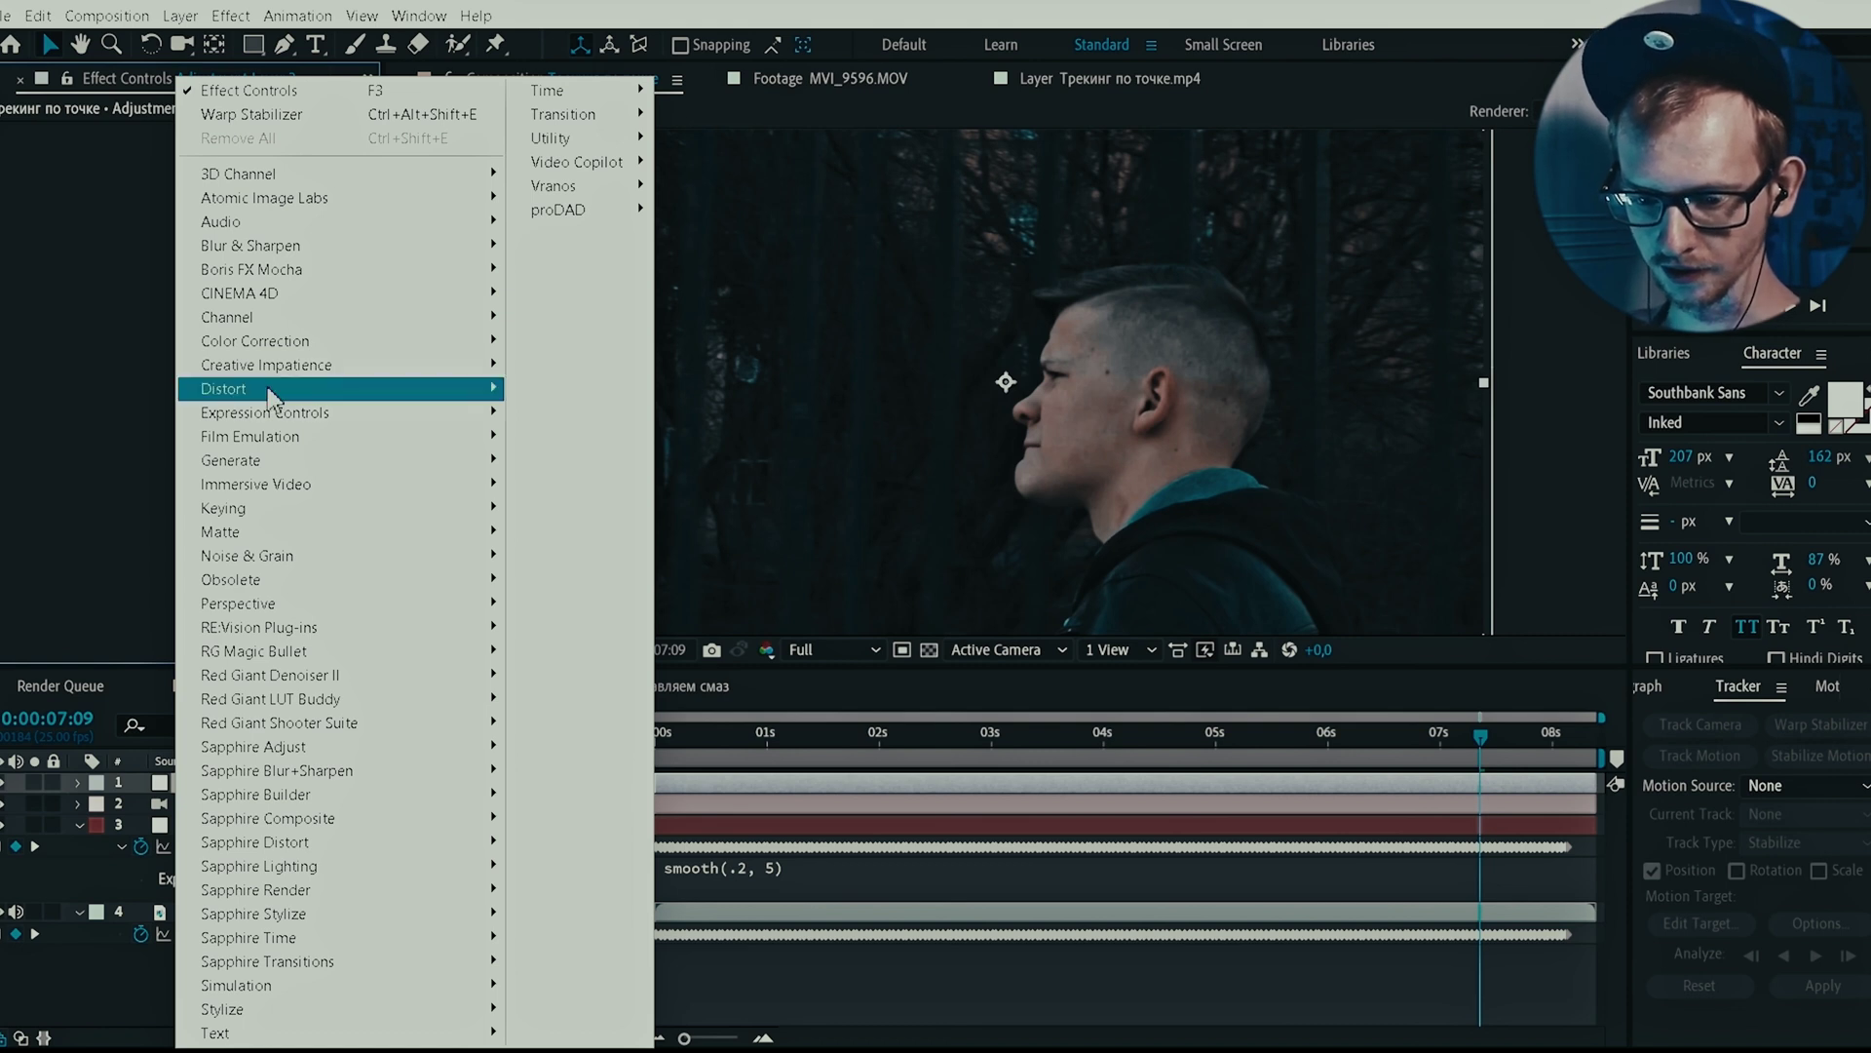
mouse_move(288, 390)
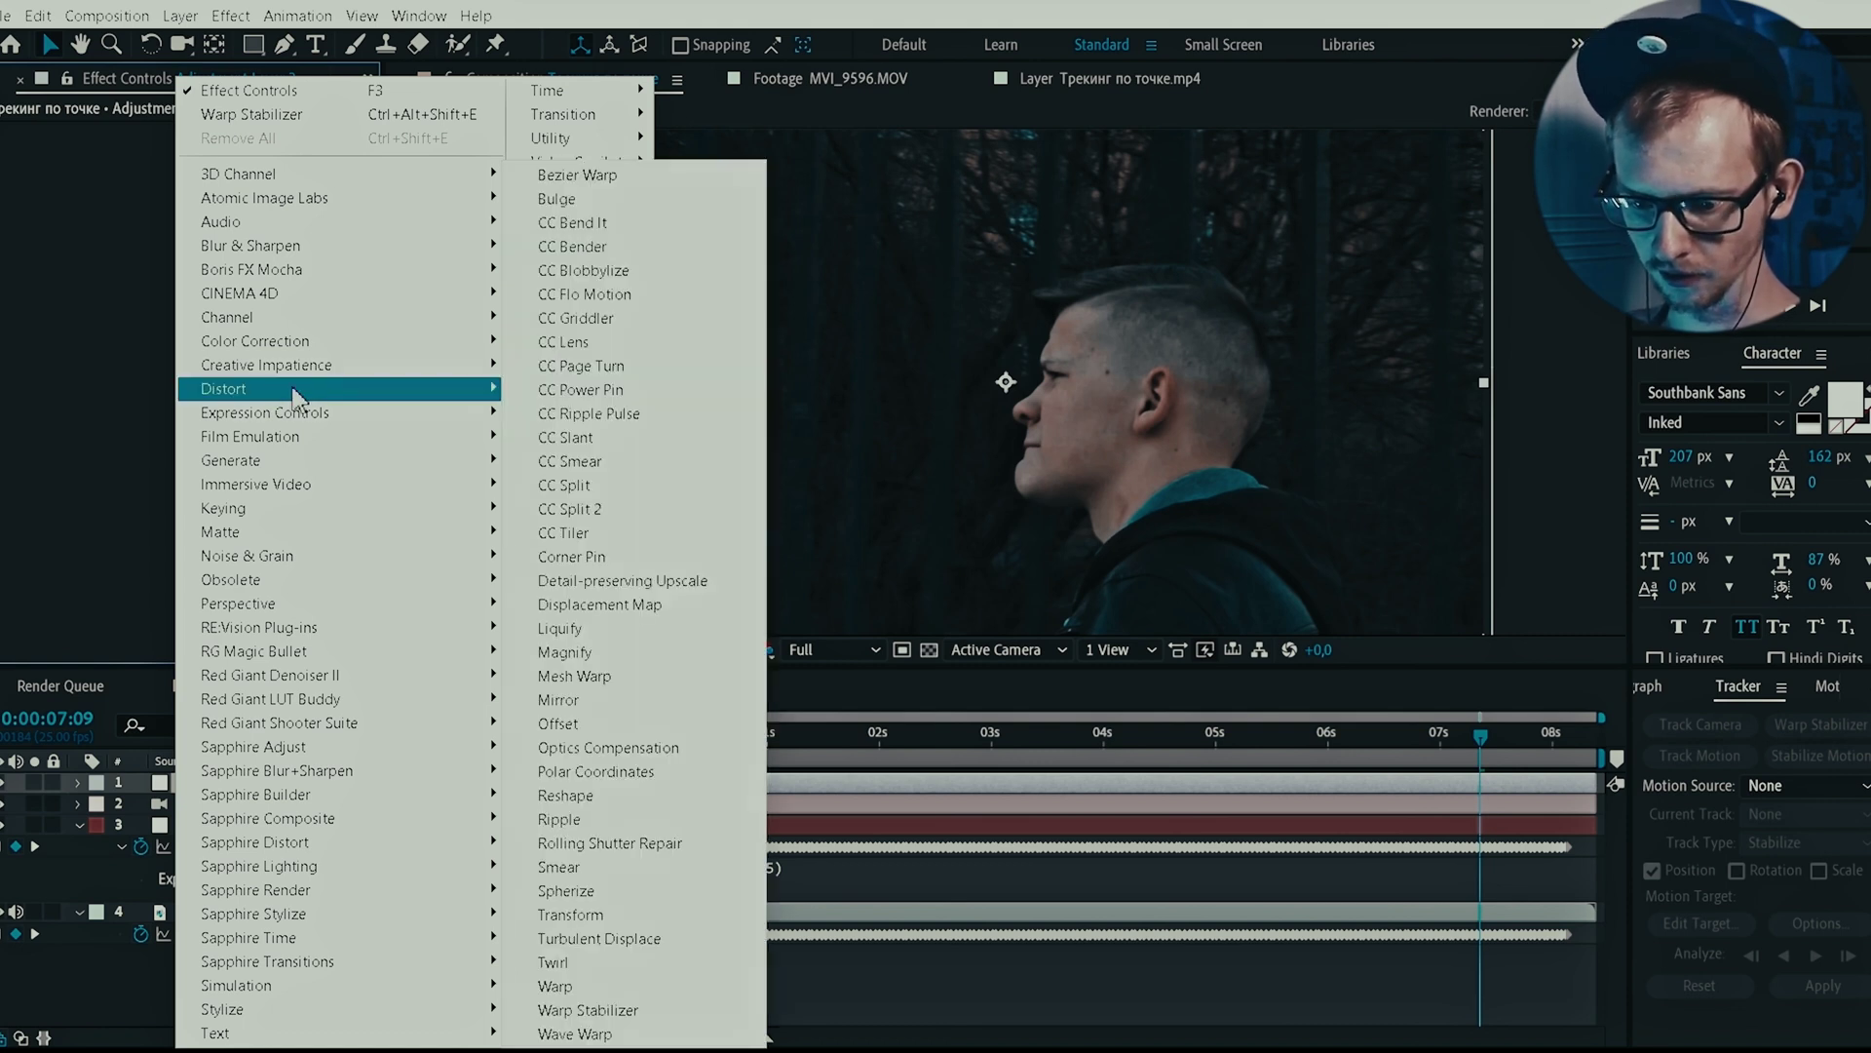
click(617, 916)
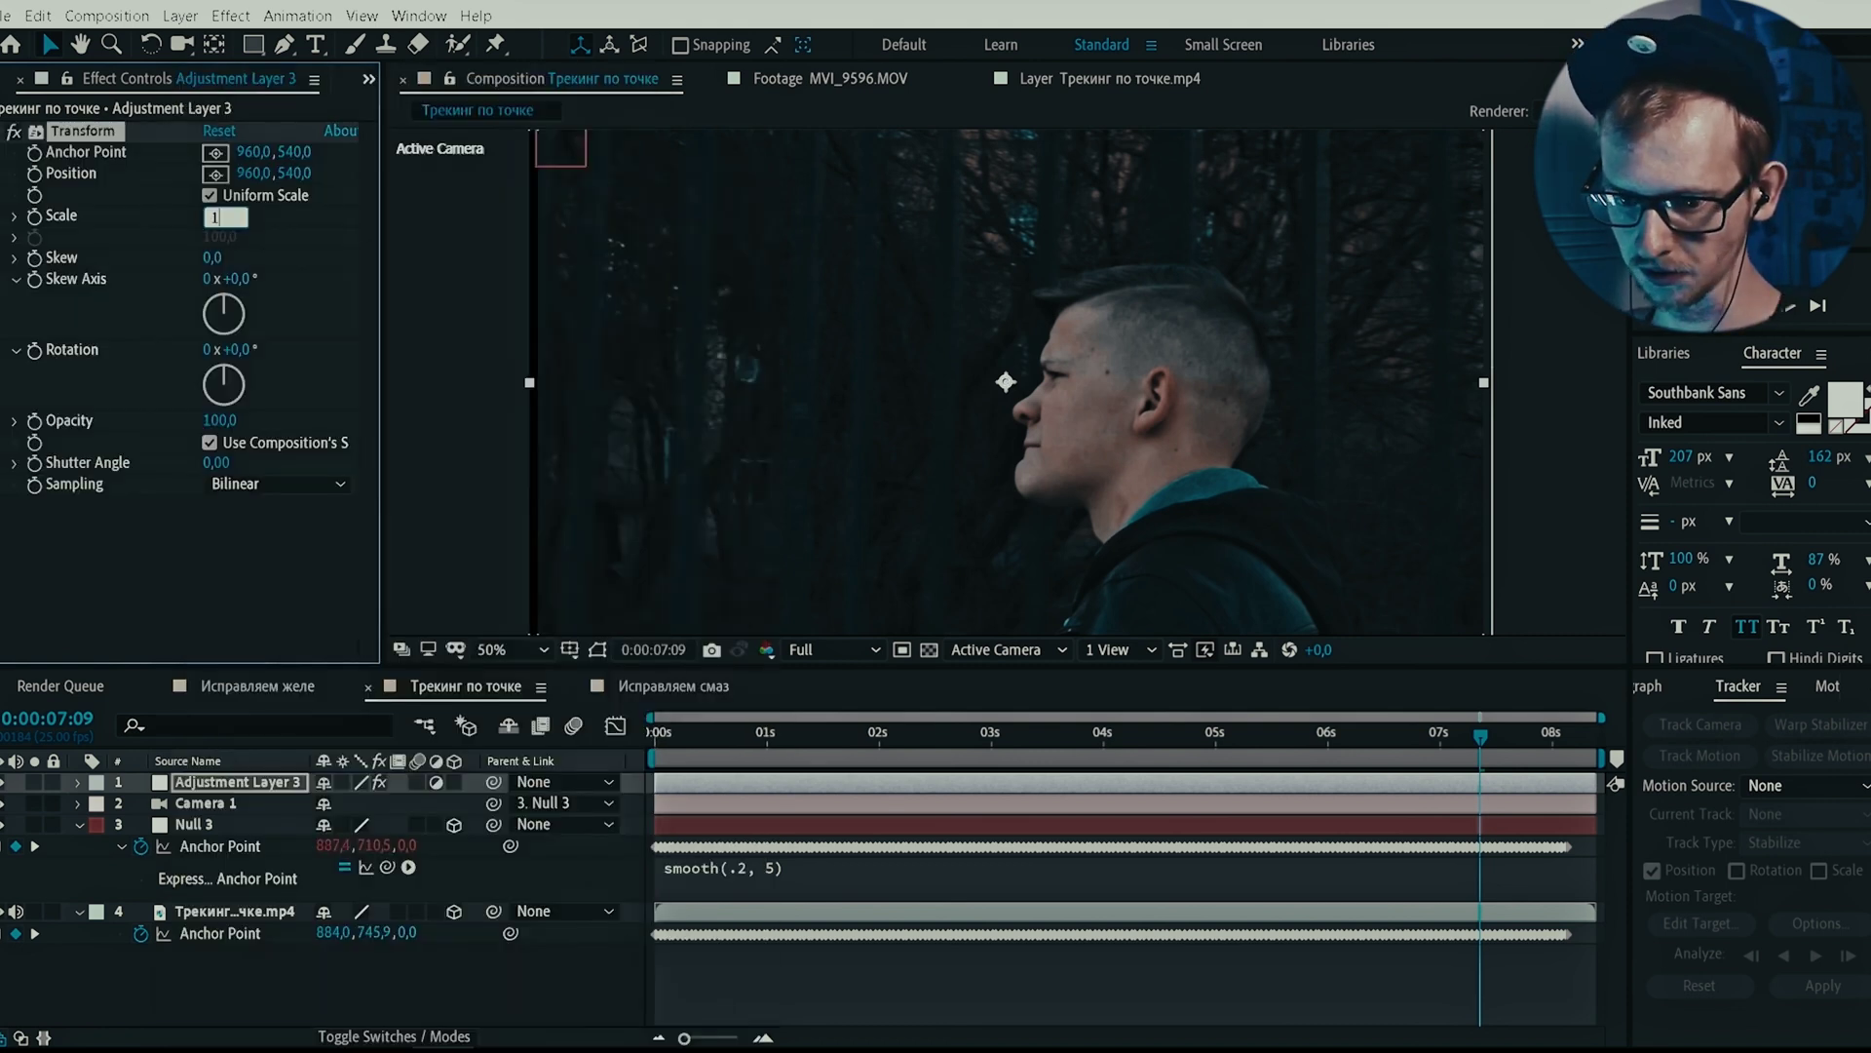
click(653, 735)
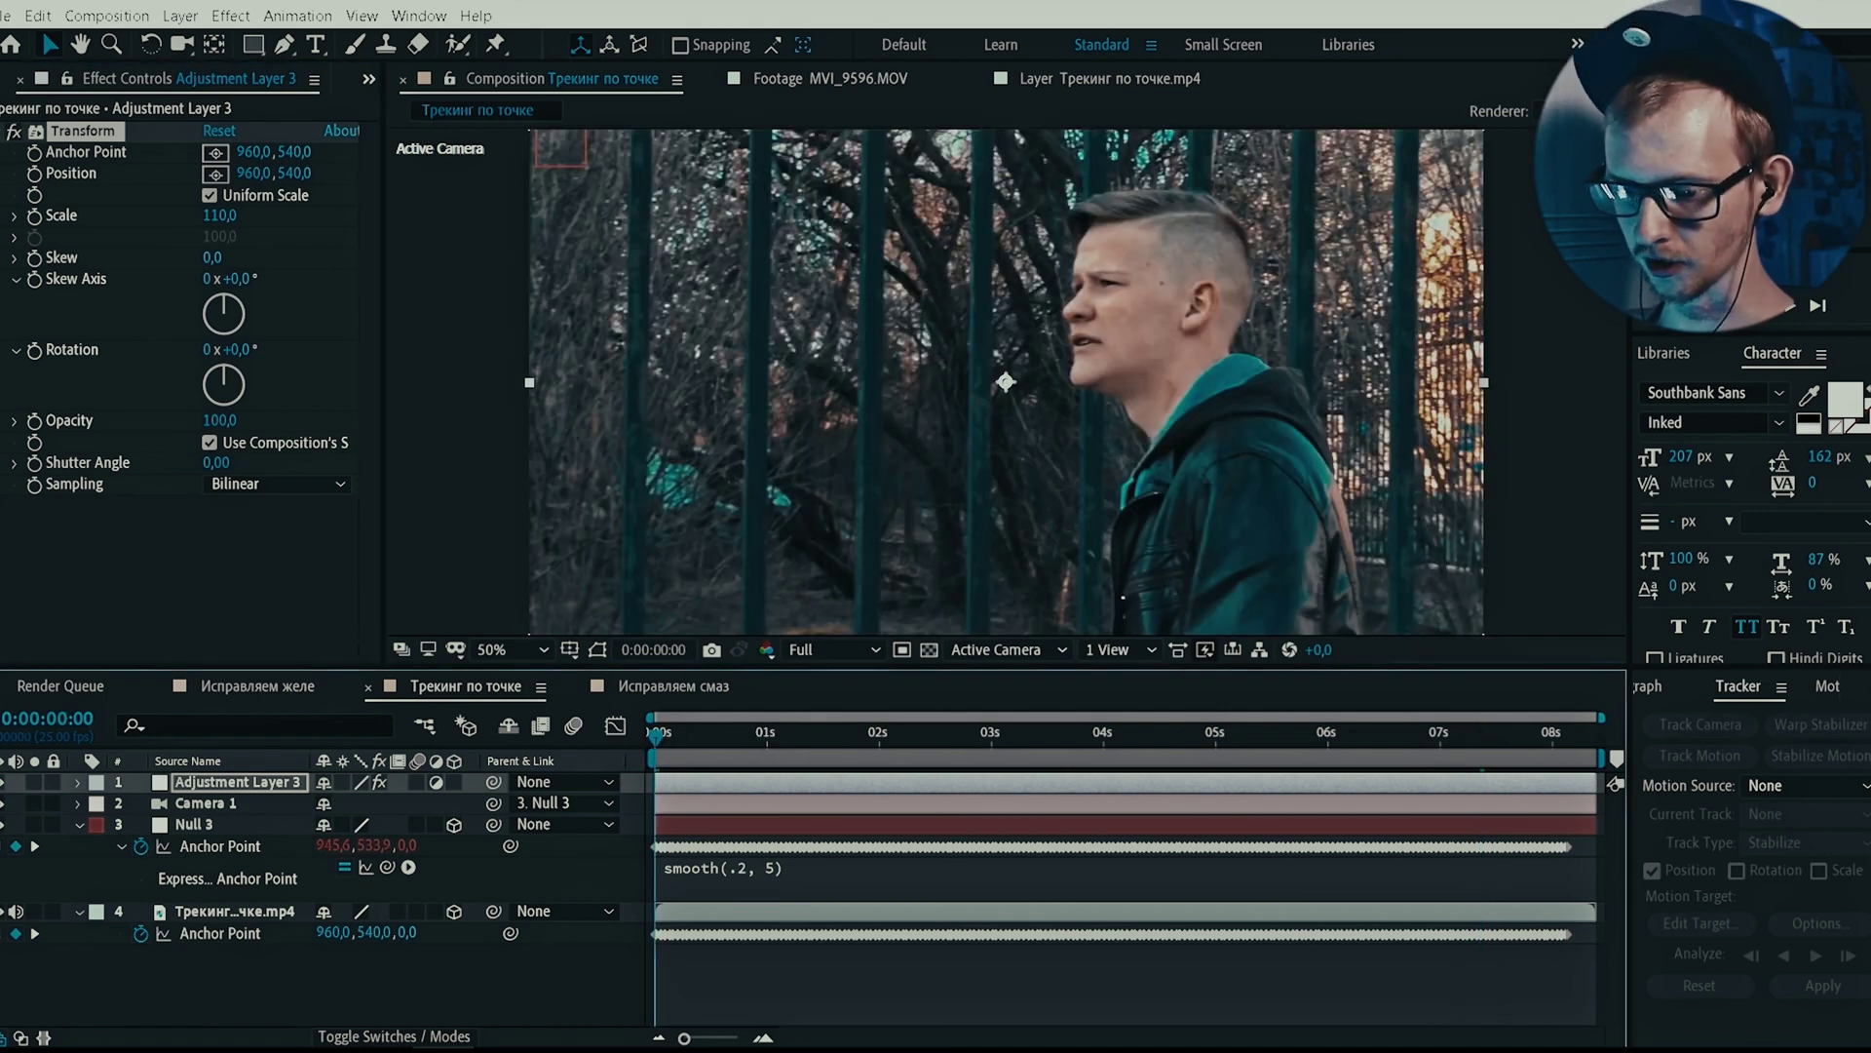
Step: Switch to the Исправляем смаз composition and examine the motion blur around the man at close zoom during playback
click(651, 690)
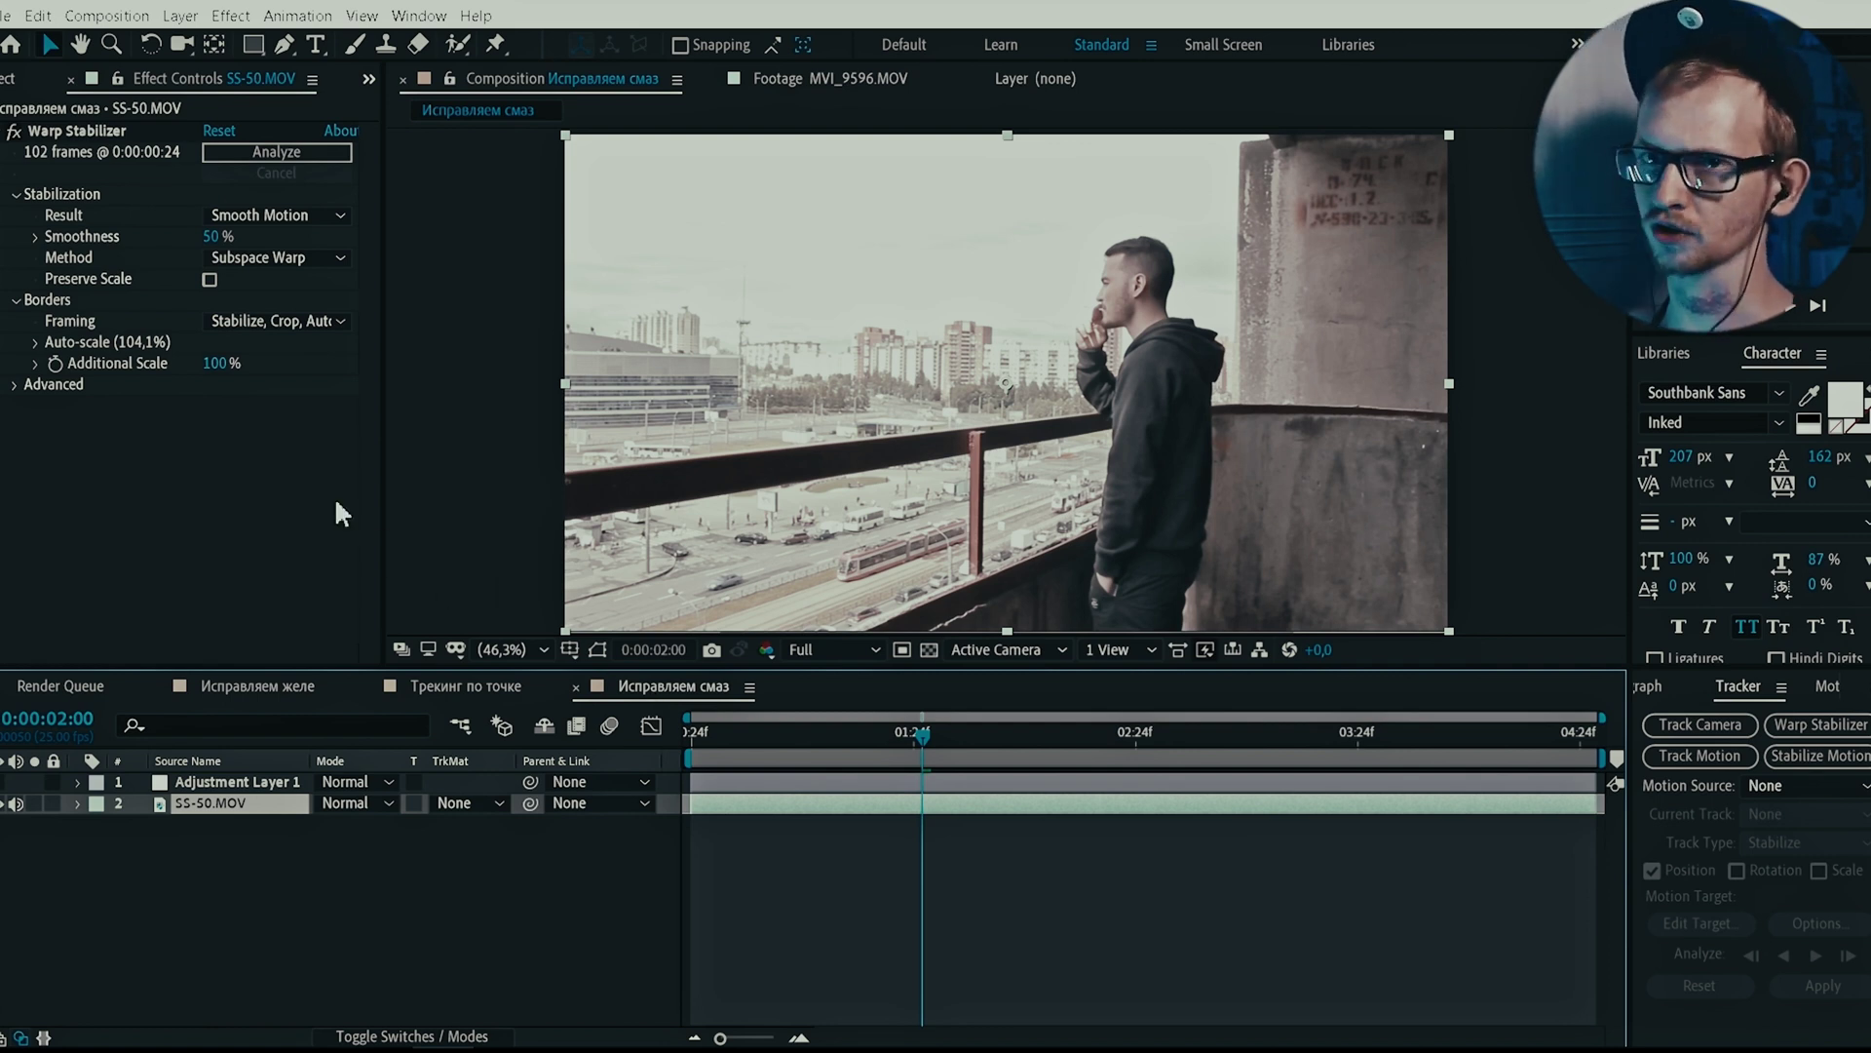
click(302, 497)
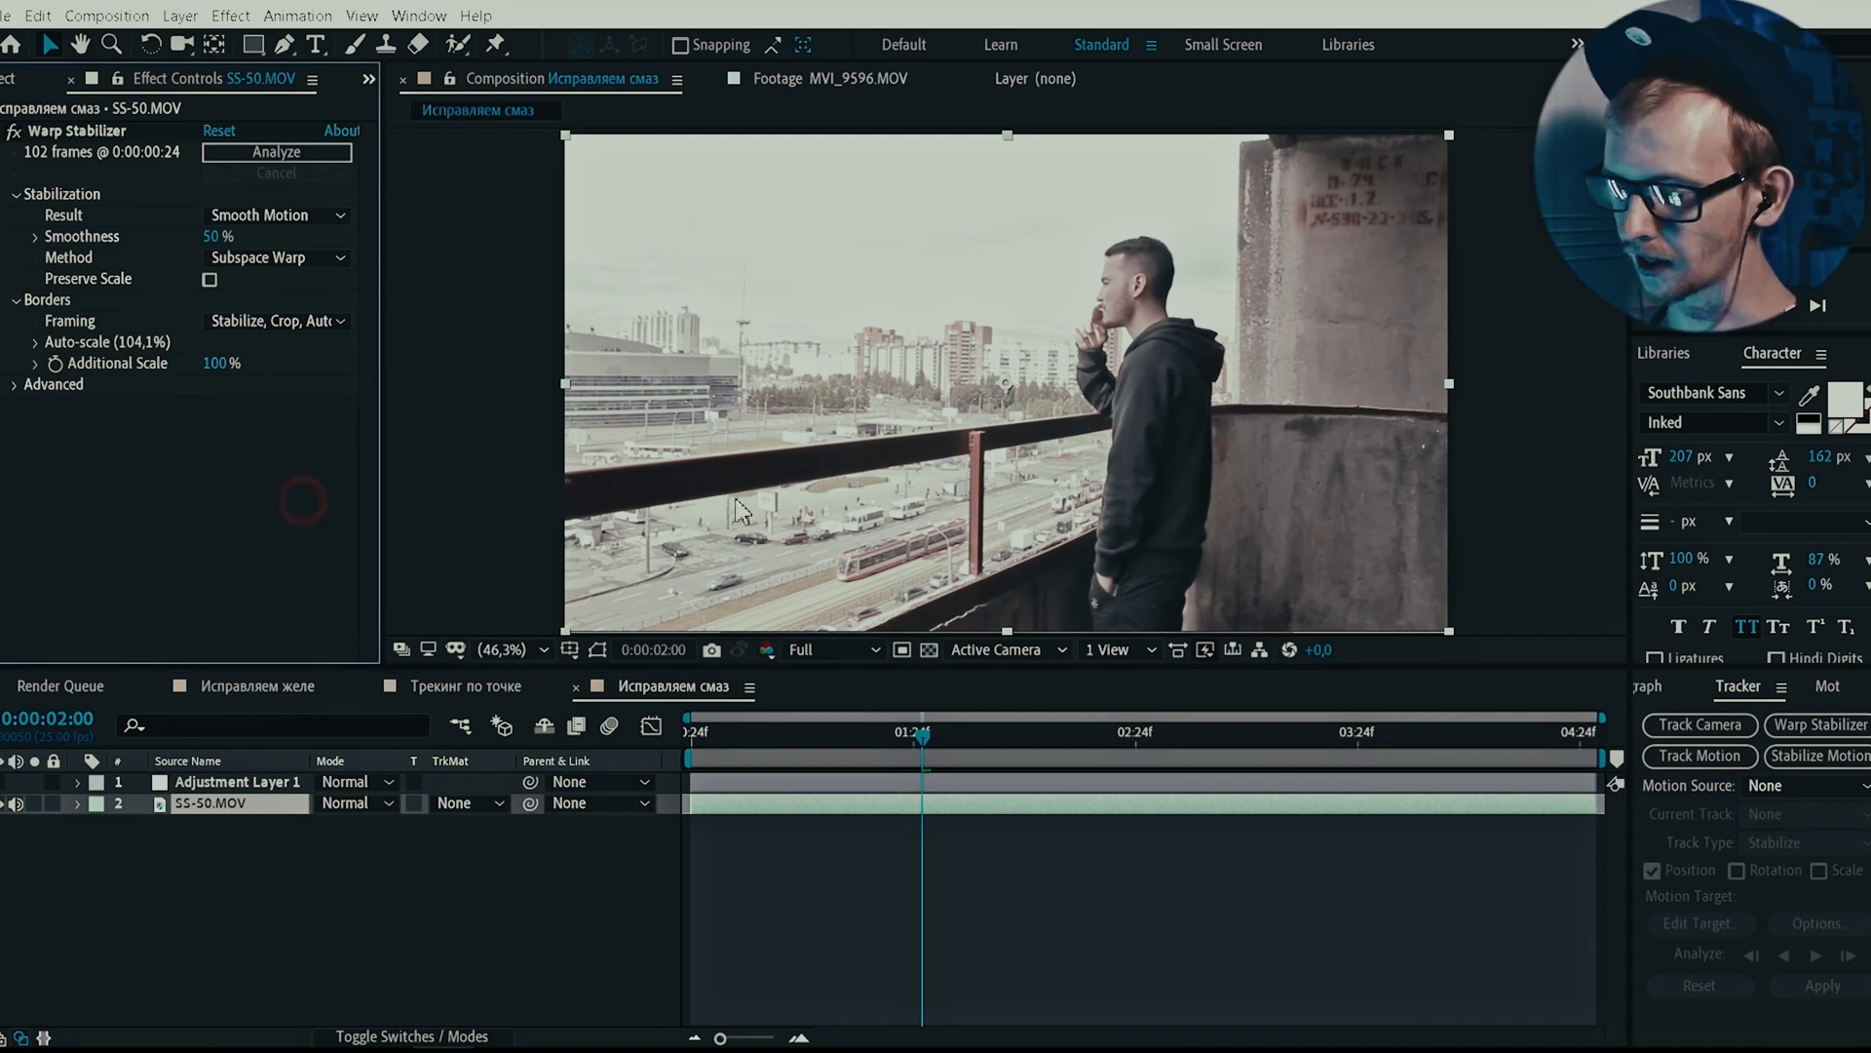
key(period)
scroll(1148, 263, up, 3)
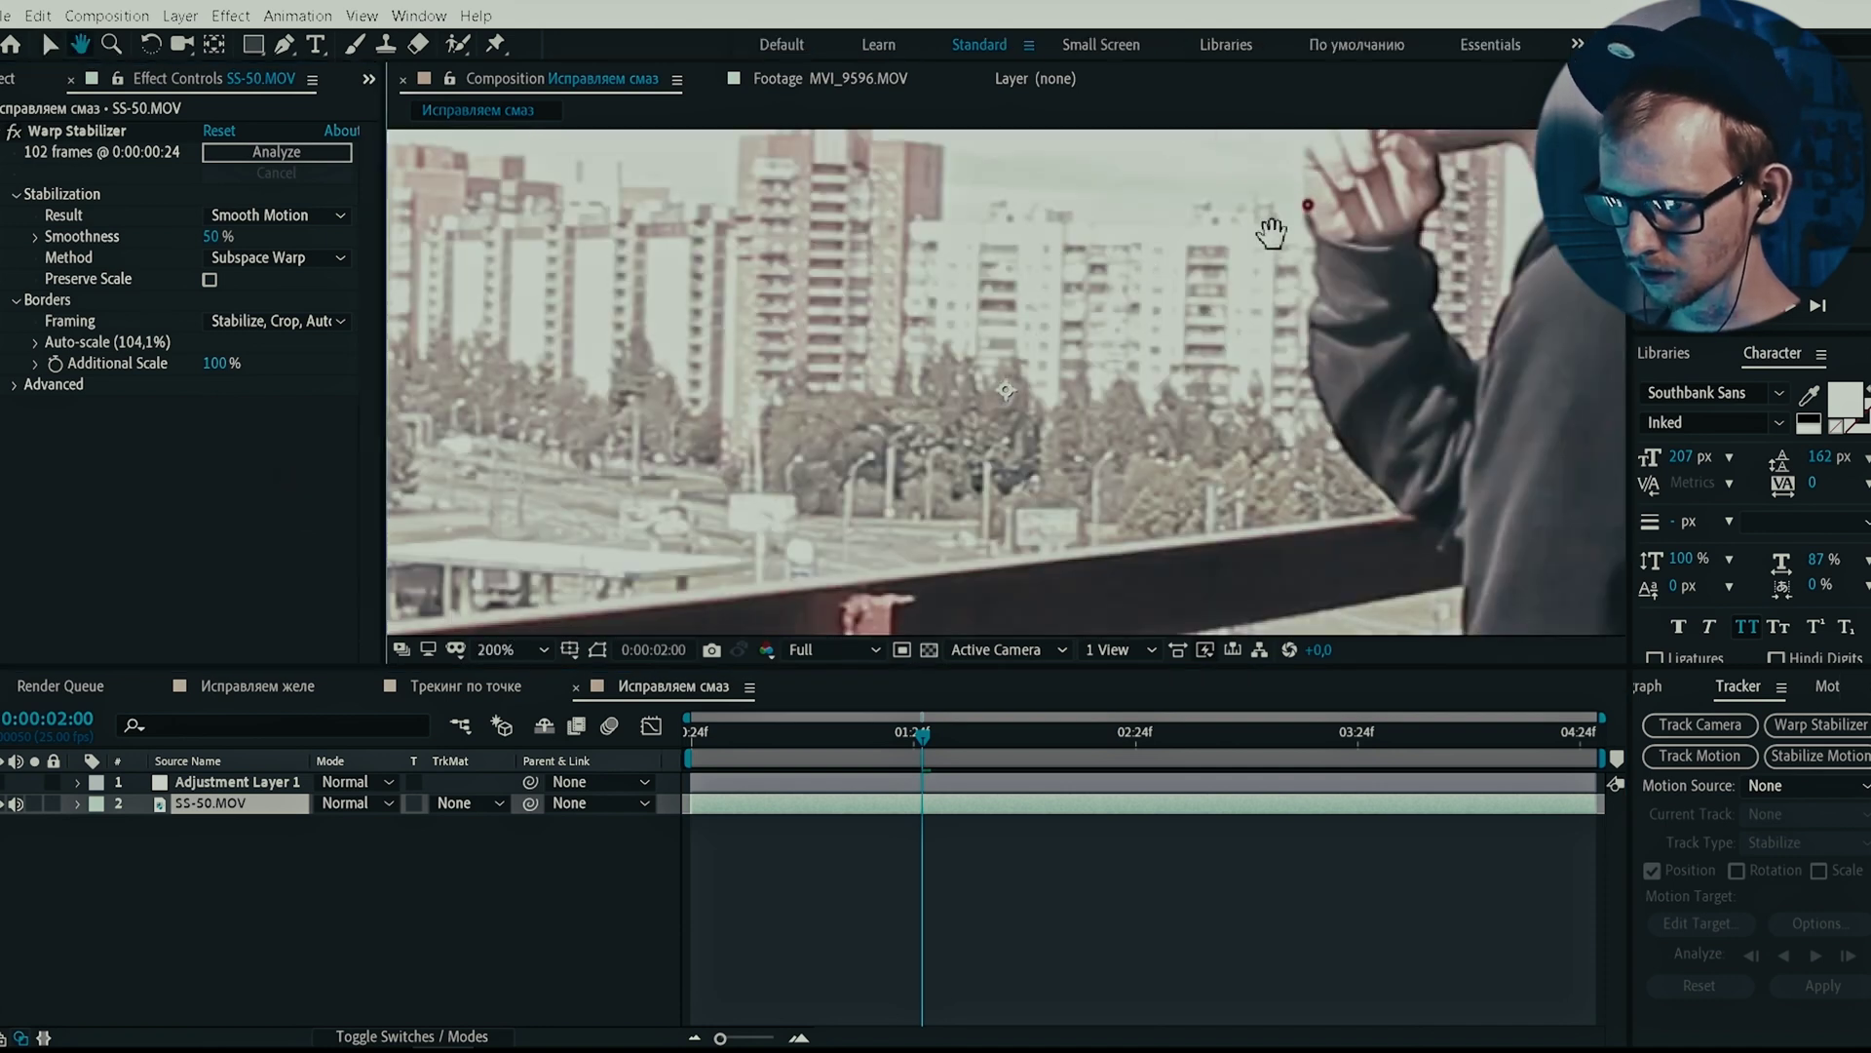
click(872, 745)
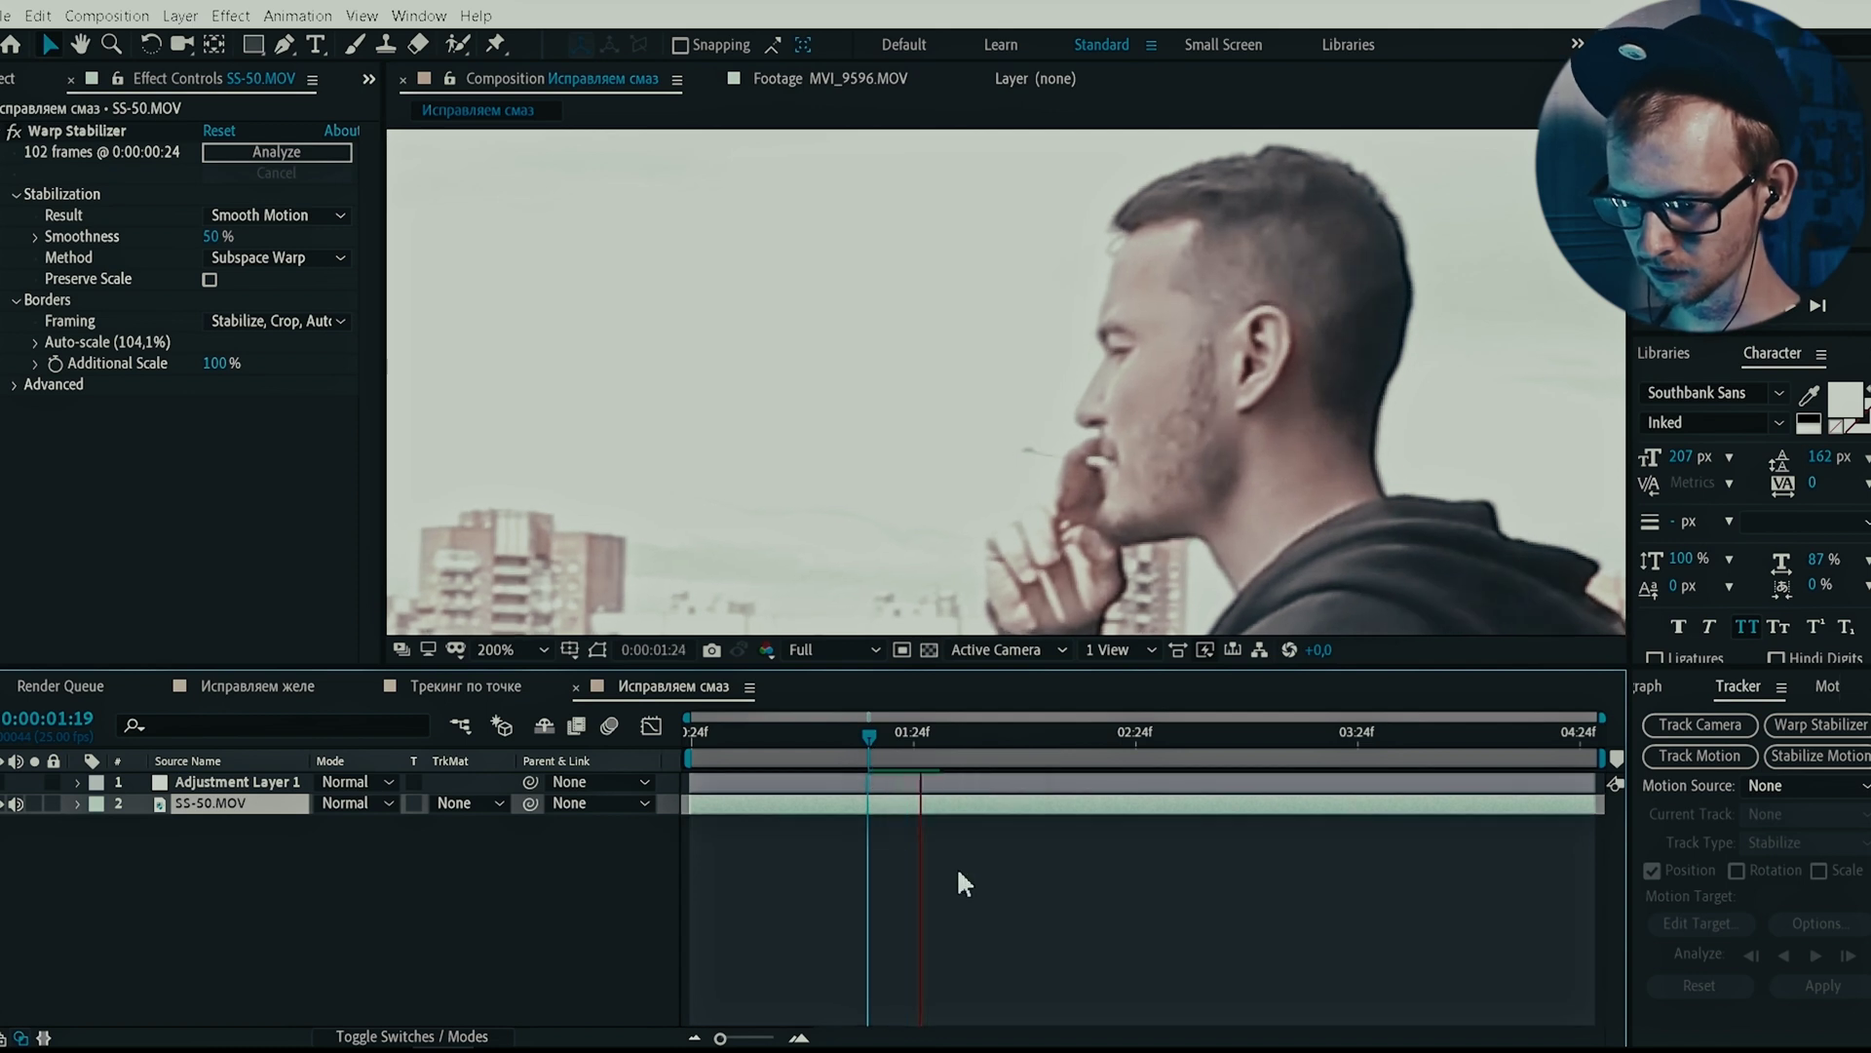
key(space)
drag(1065, 735, 996, 748)
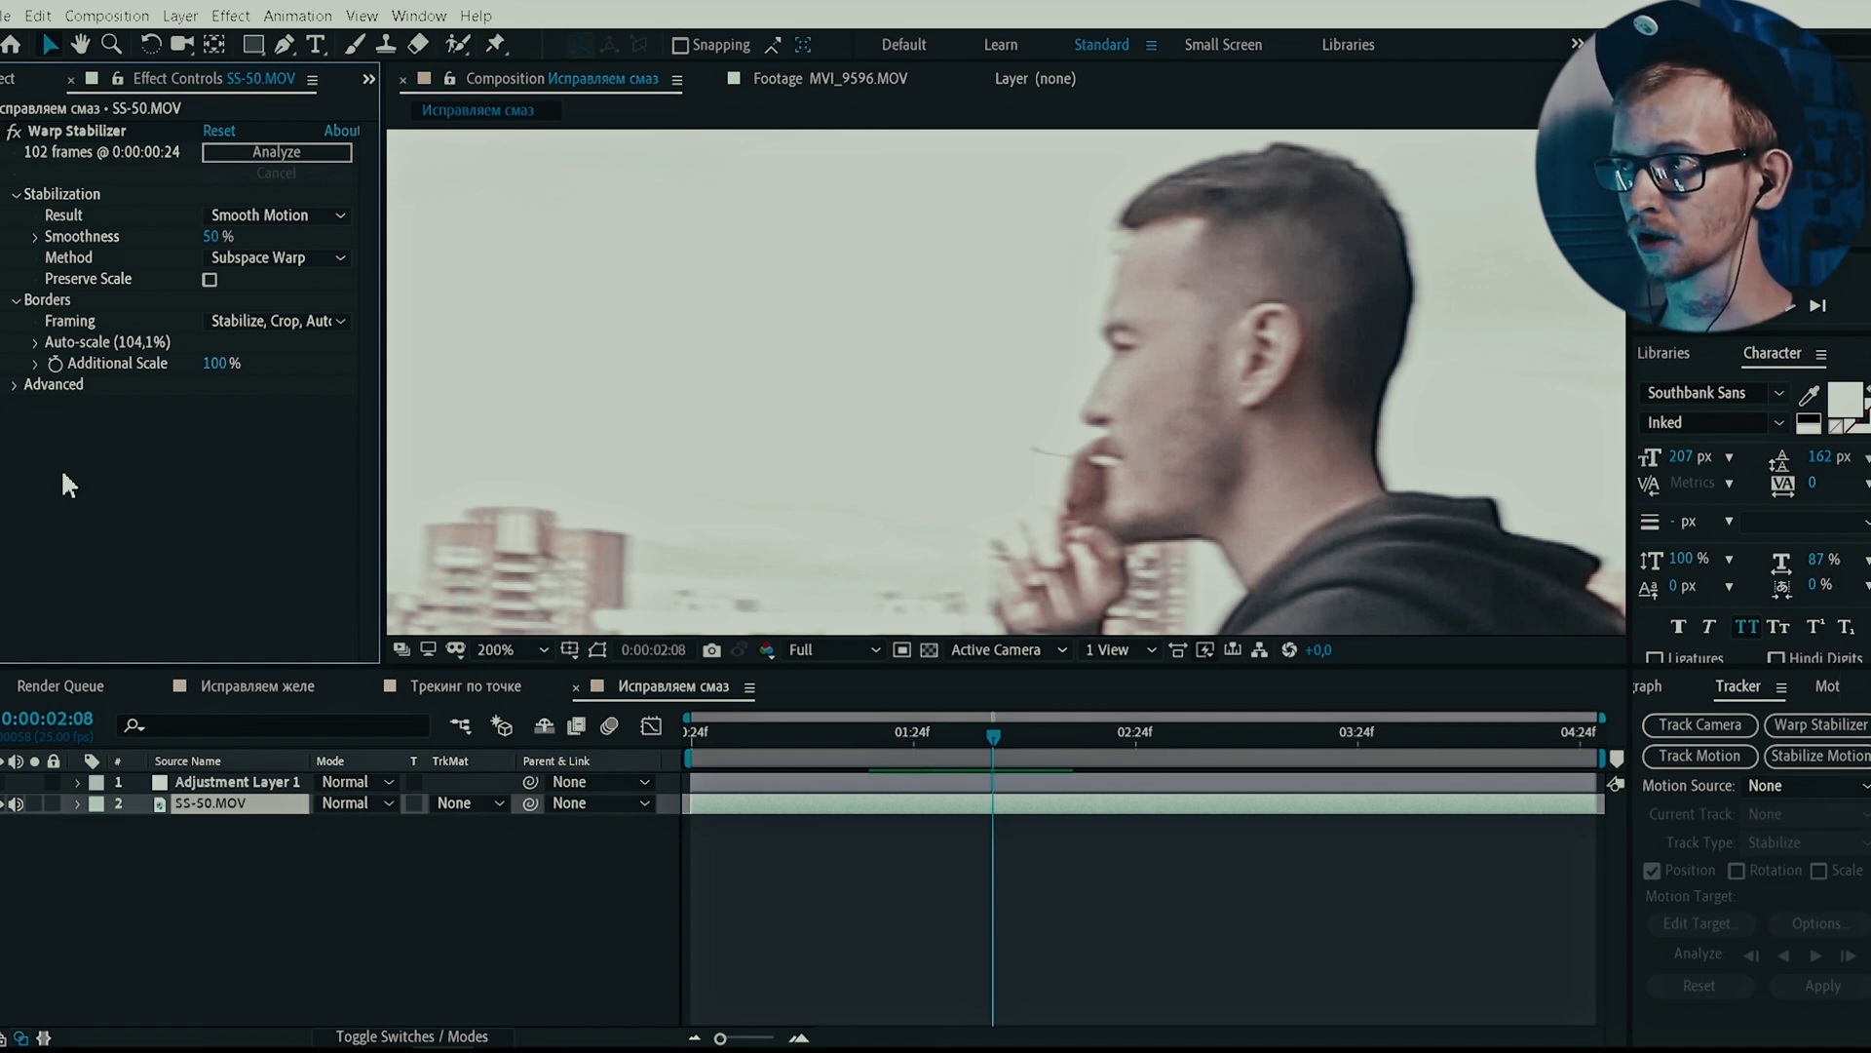
Step: Apply the Camera-Shake Deblur effect to the SS-50.MOV layer
click(184, 805)
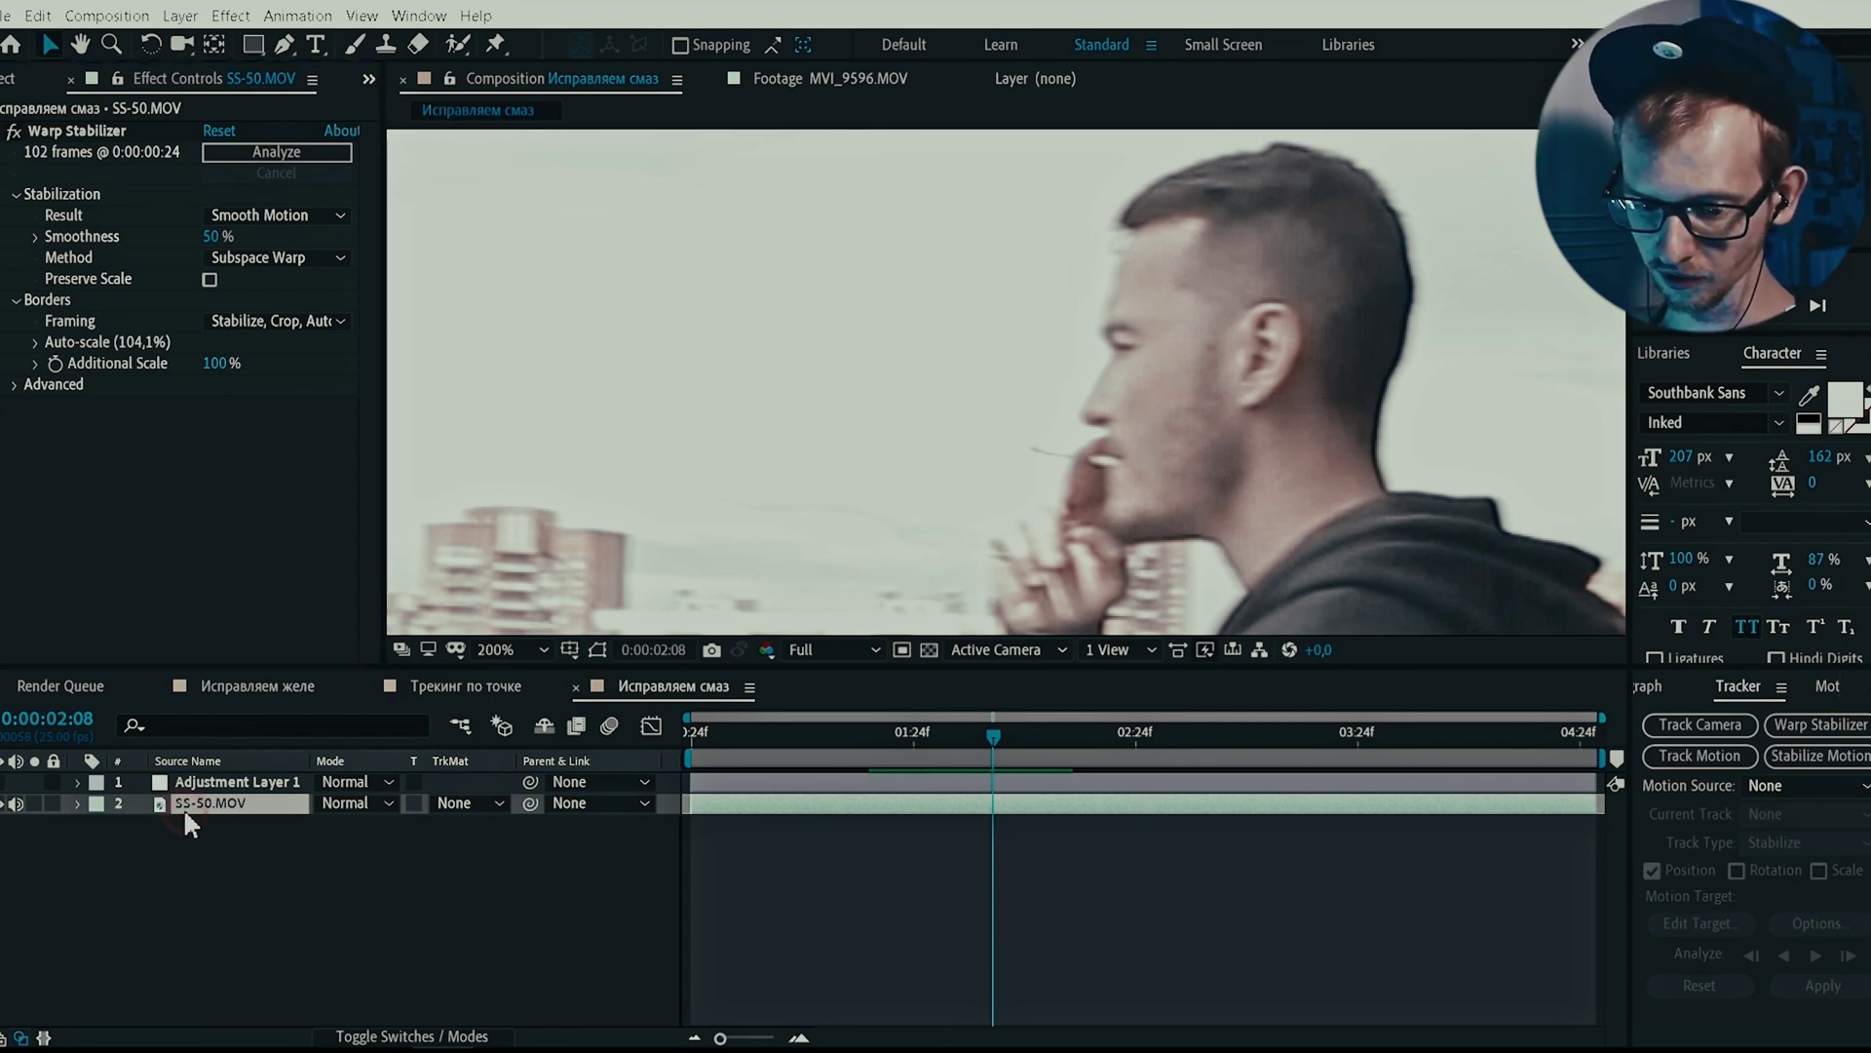
right_click(127, 492)
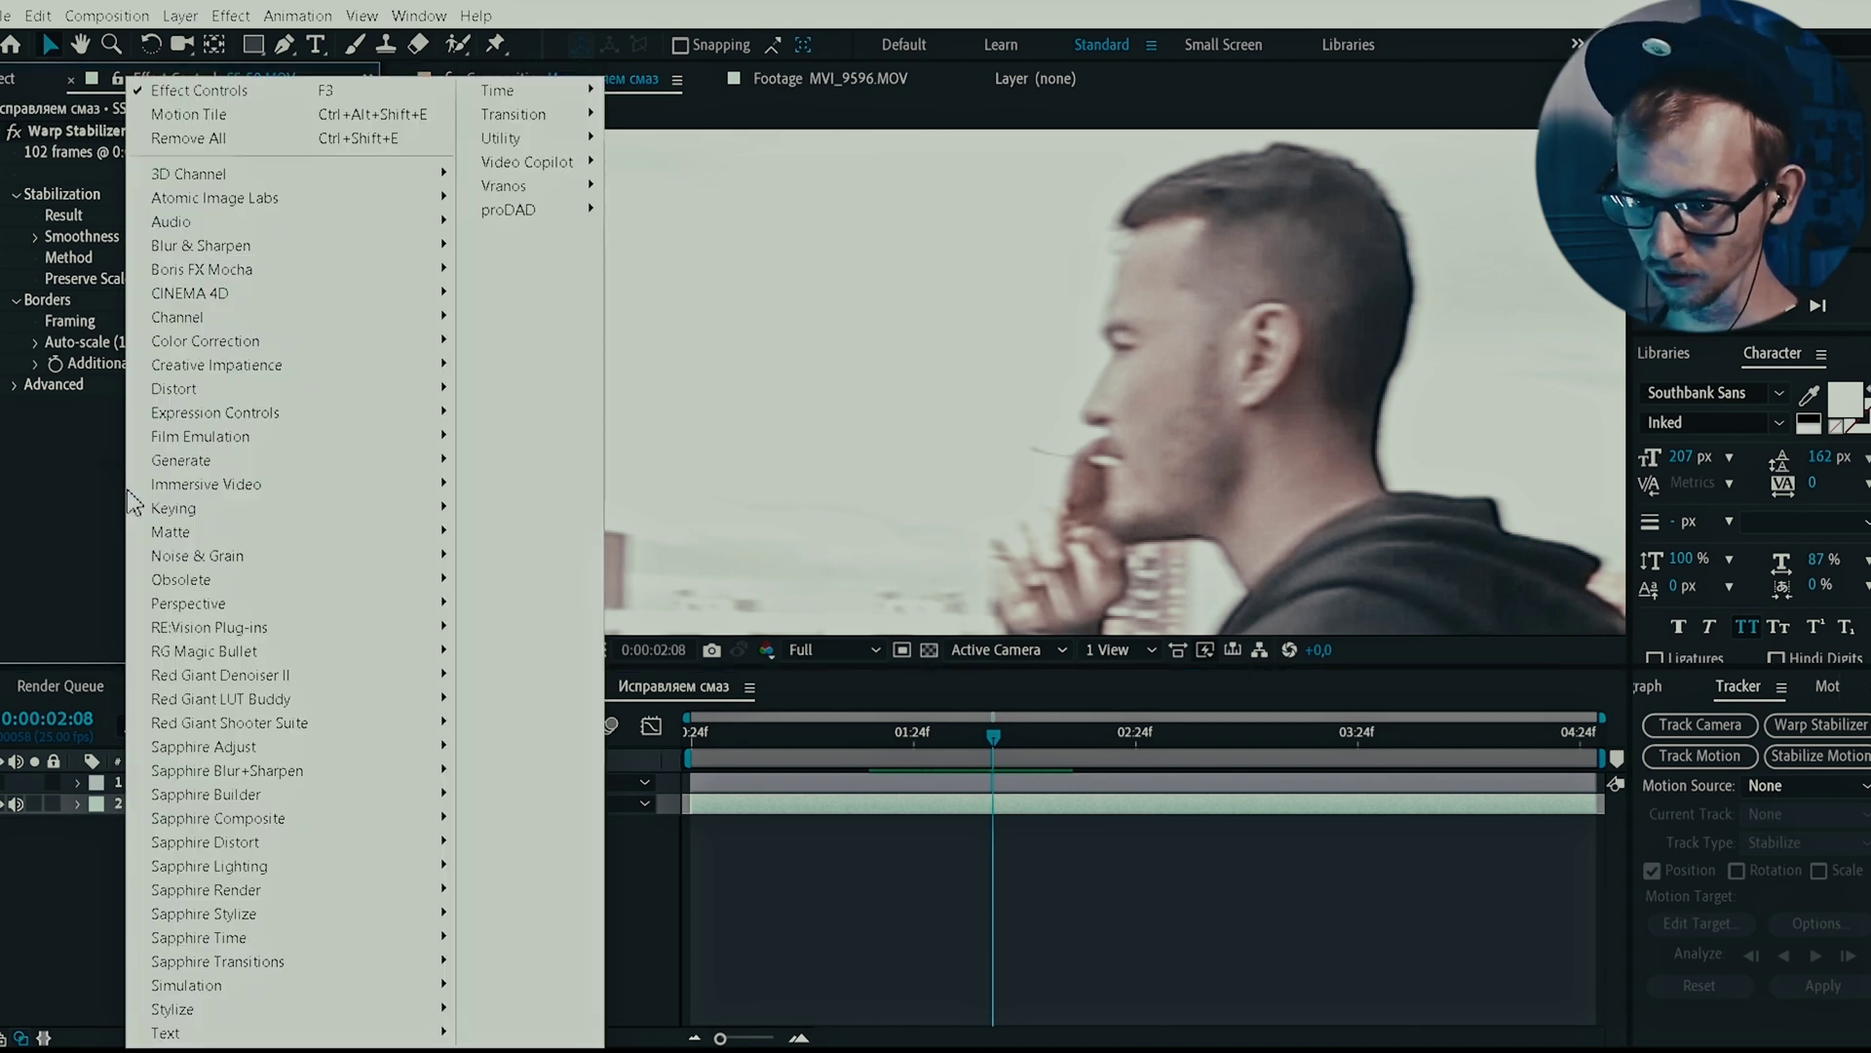
mouse_move(302, 251)
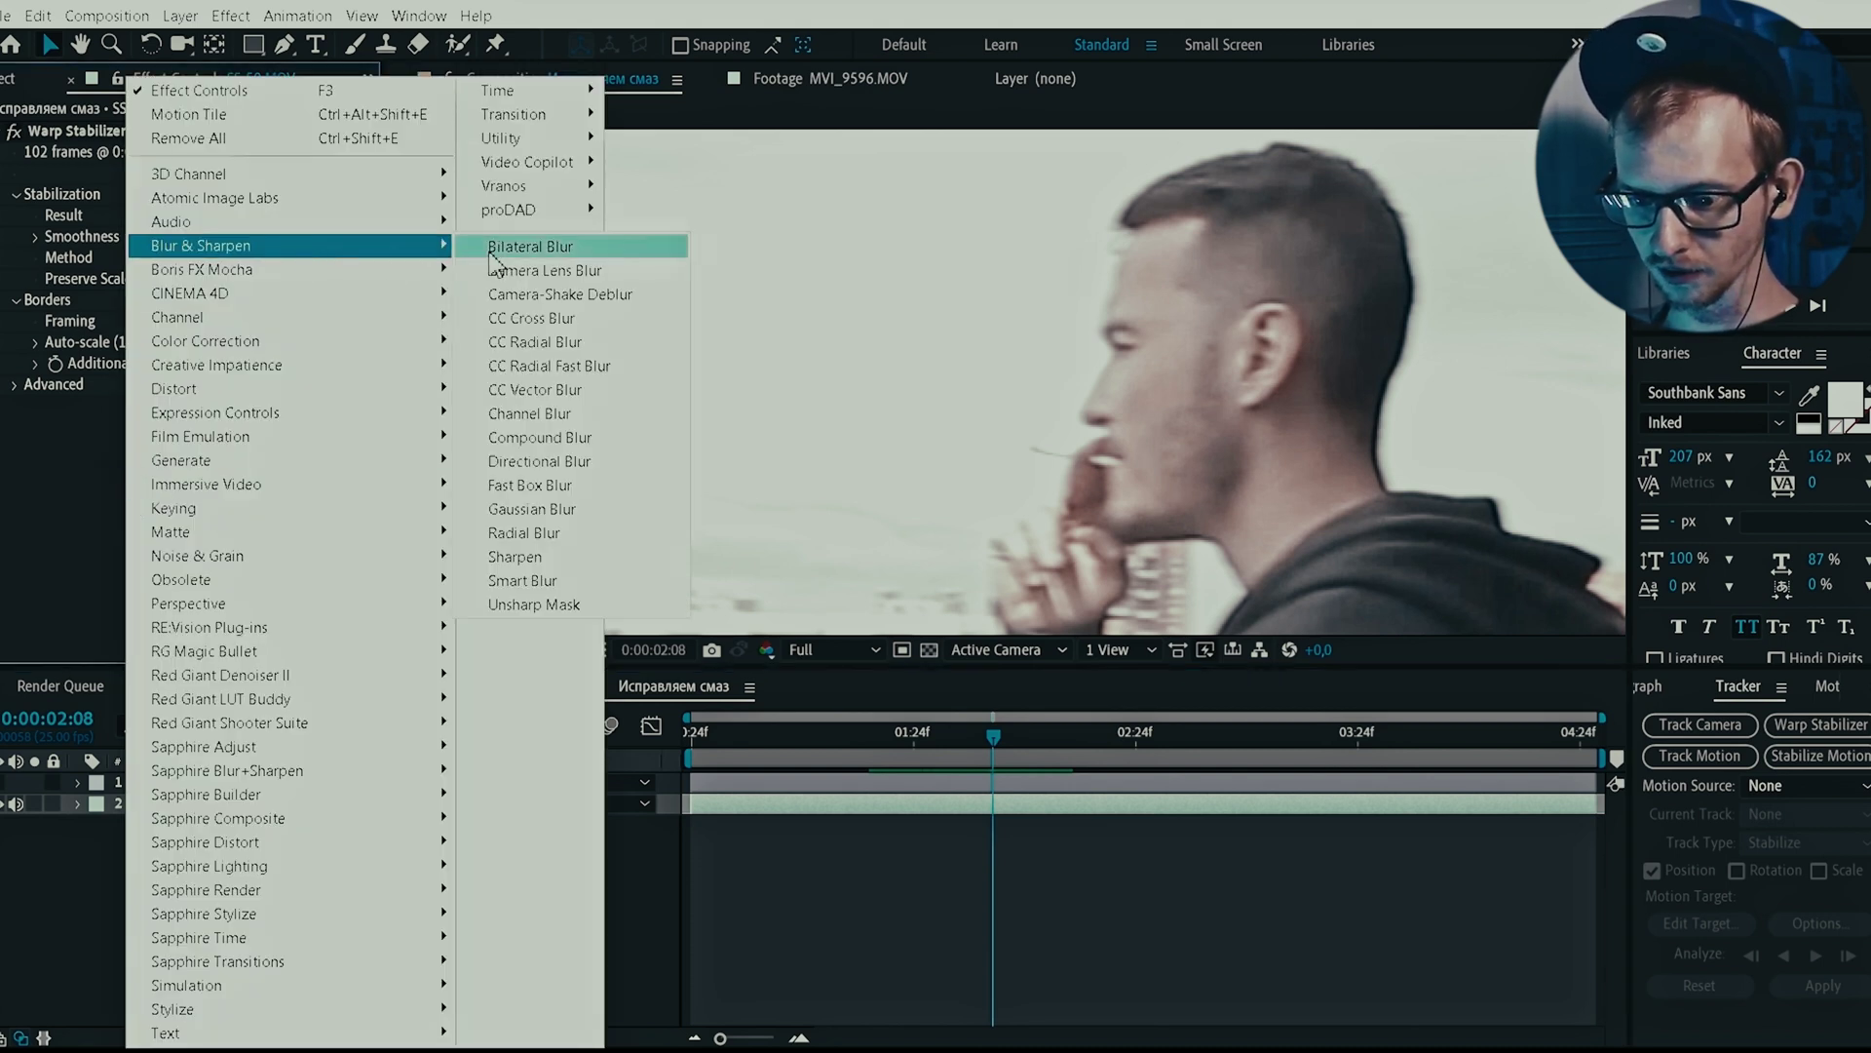
click(584, 295)
Step: Set the deblur effect's Blur Duration to 9 Frames and Shake Sensitivity to 100%, and return to the Трекинг по точке composition
click(276, 426)
click(261, 494)
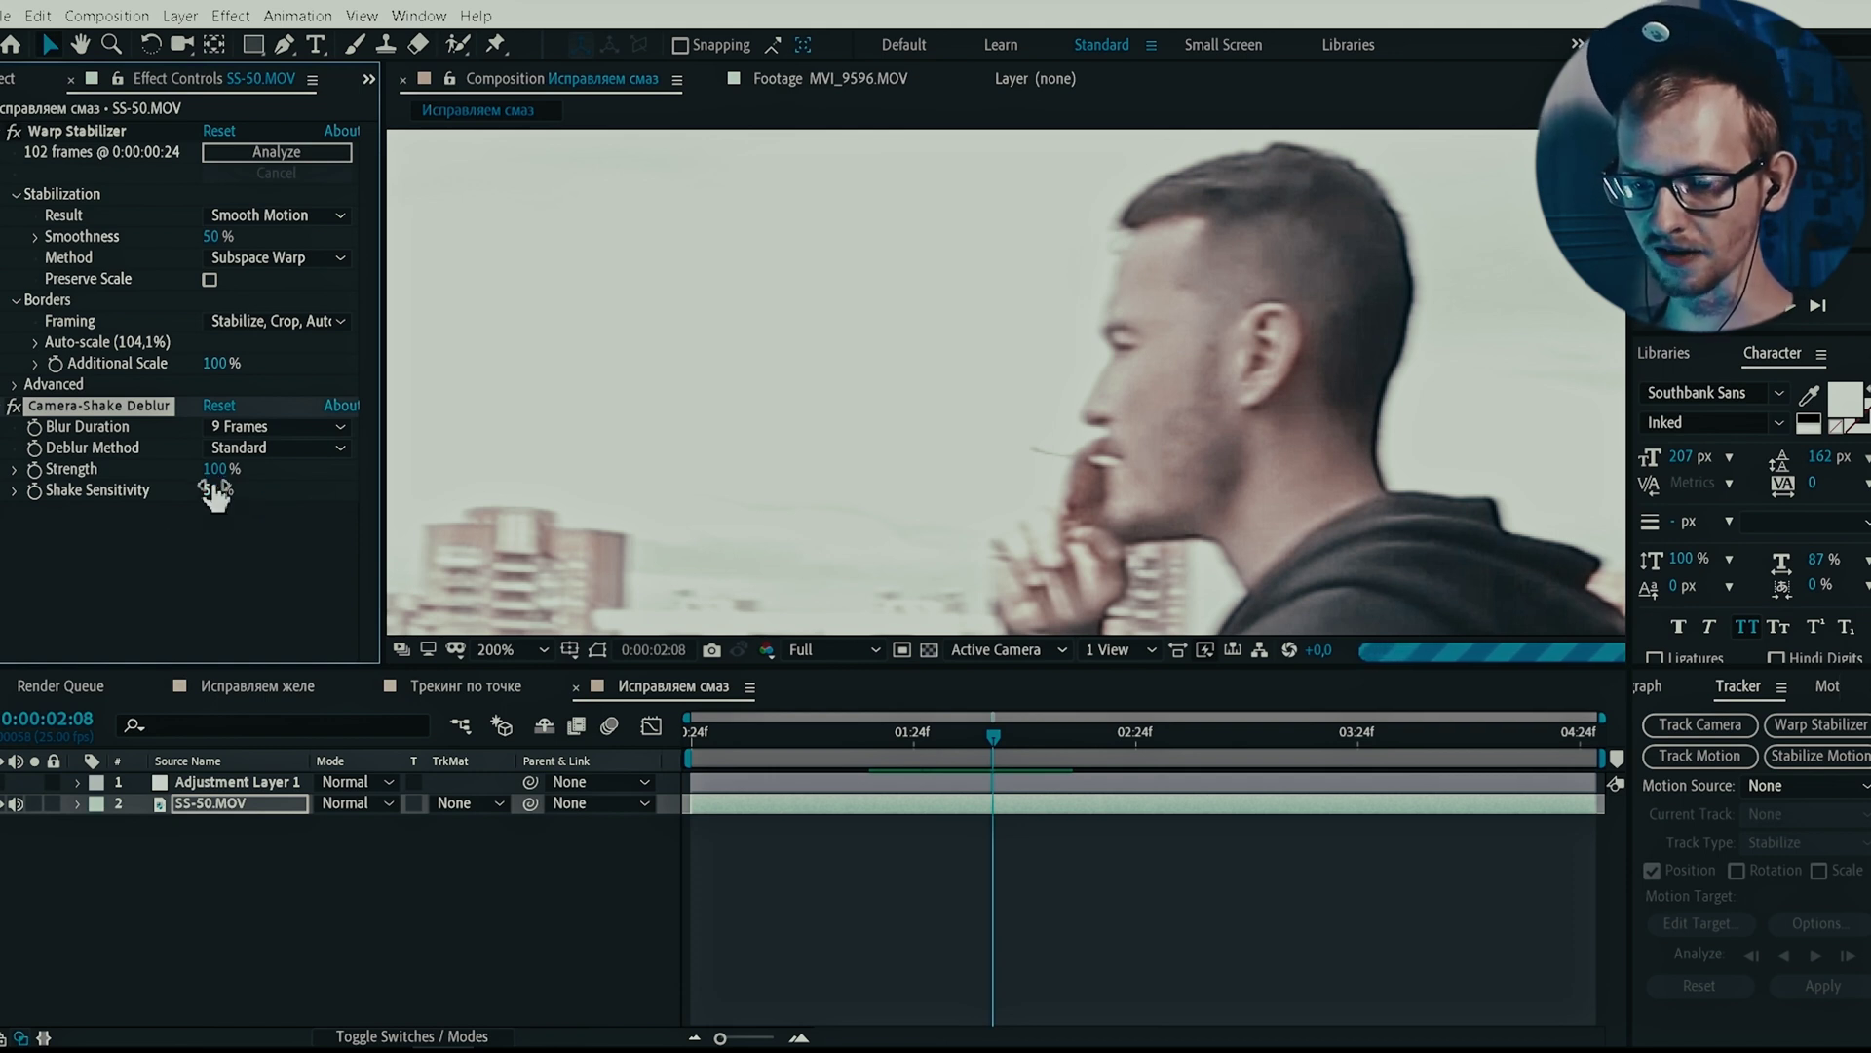
drag(212, 493, 428, 499)
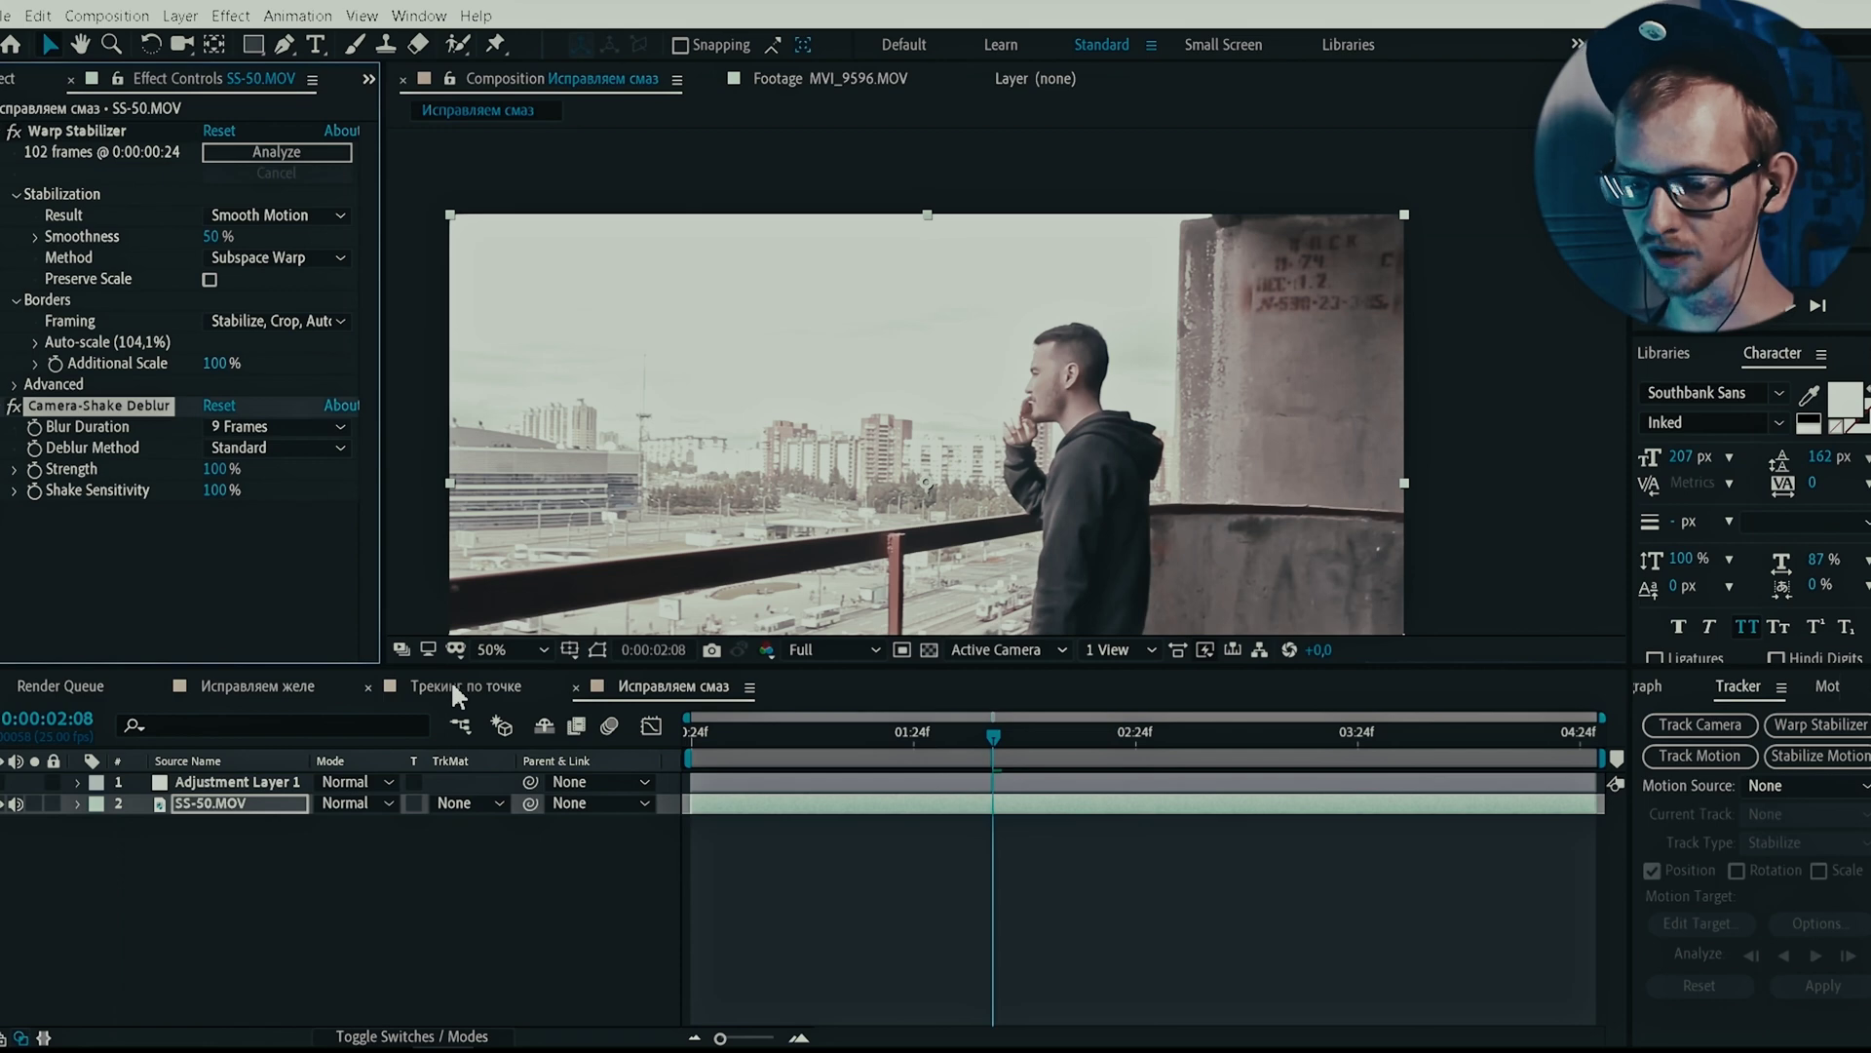
click(450, 684)
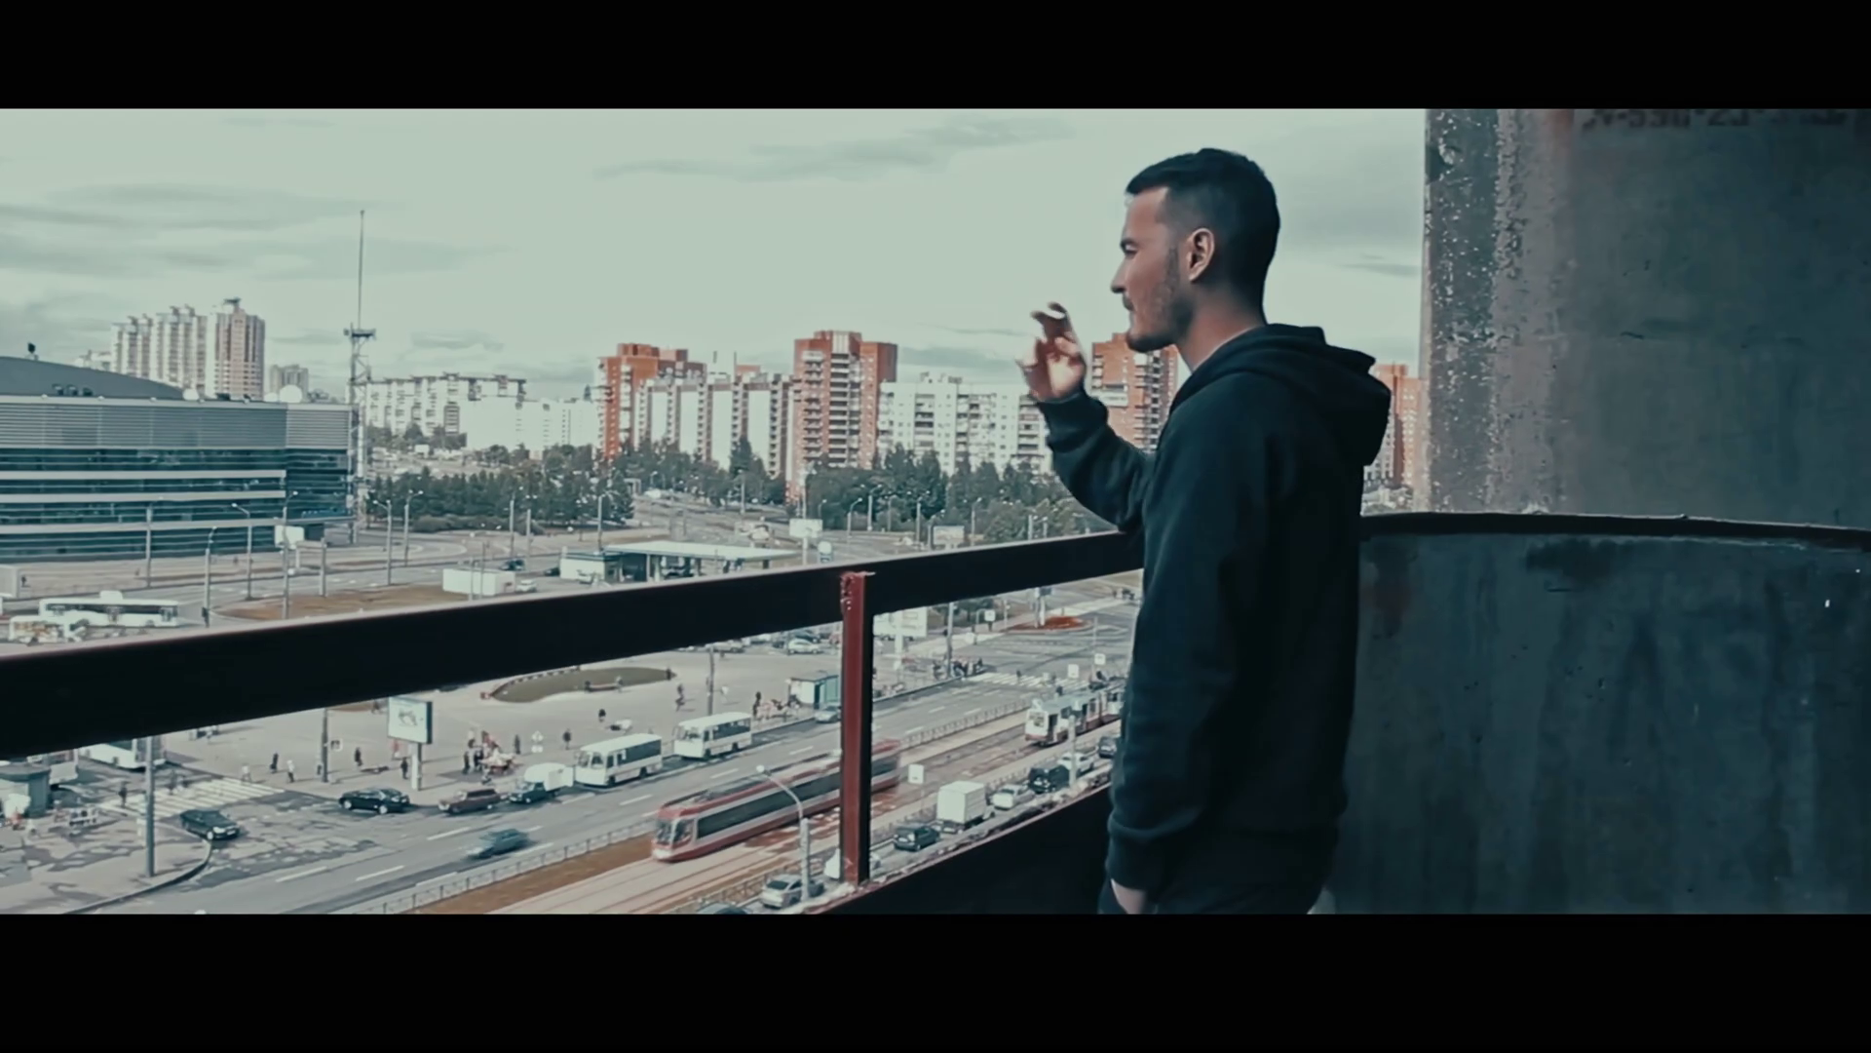